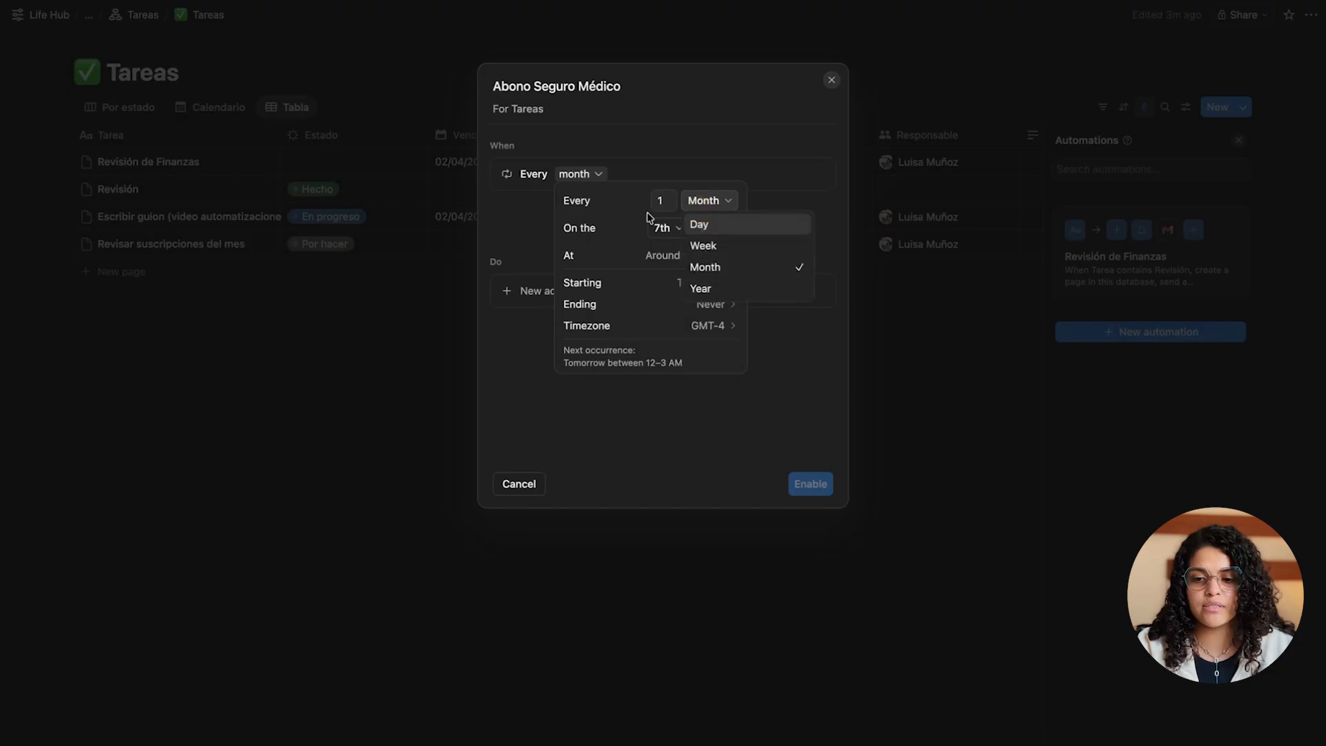
# Schedule the monthly trigger for the 5th day at 8 AM
pyautogui.click(663, 228)
pyautogui.click(684, 335)
pyautogui.click(691, 255)
pyautogui.scroll(-2, 788, 367)
pyautogui.click(781, 359)
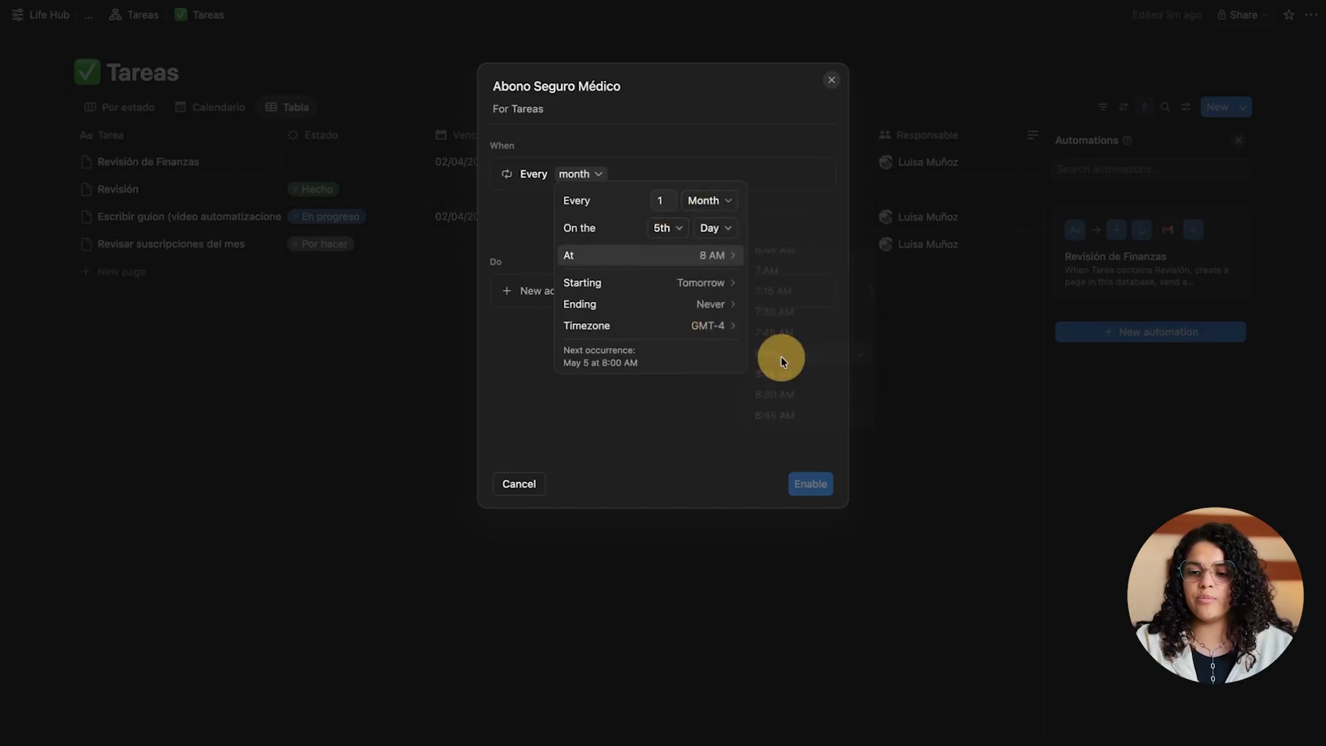
pyautogui.click(775, 220)
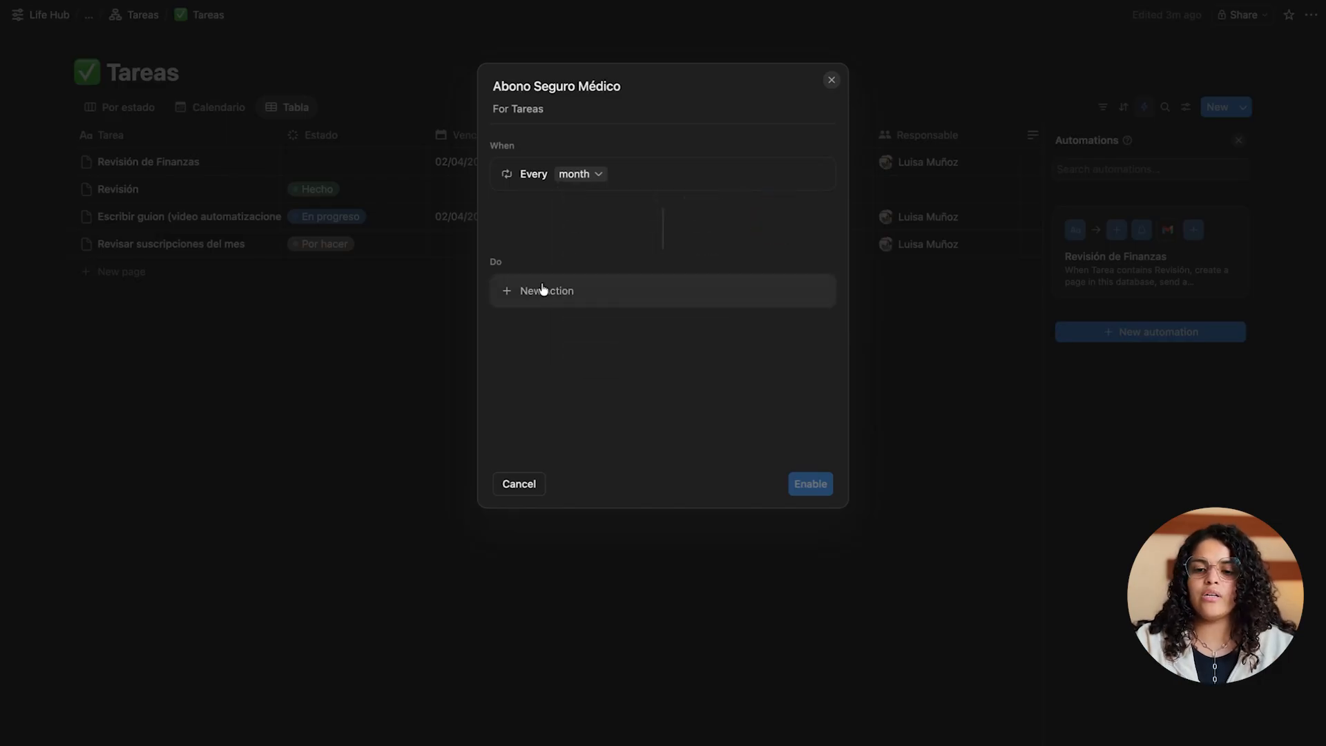
# Add an action that creates a page in Tareas titled "Abonar al Seguro Médico $100"
pyautogui.click(524, 298)
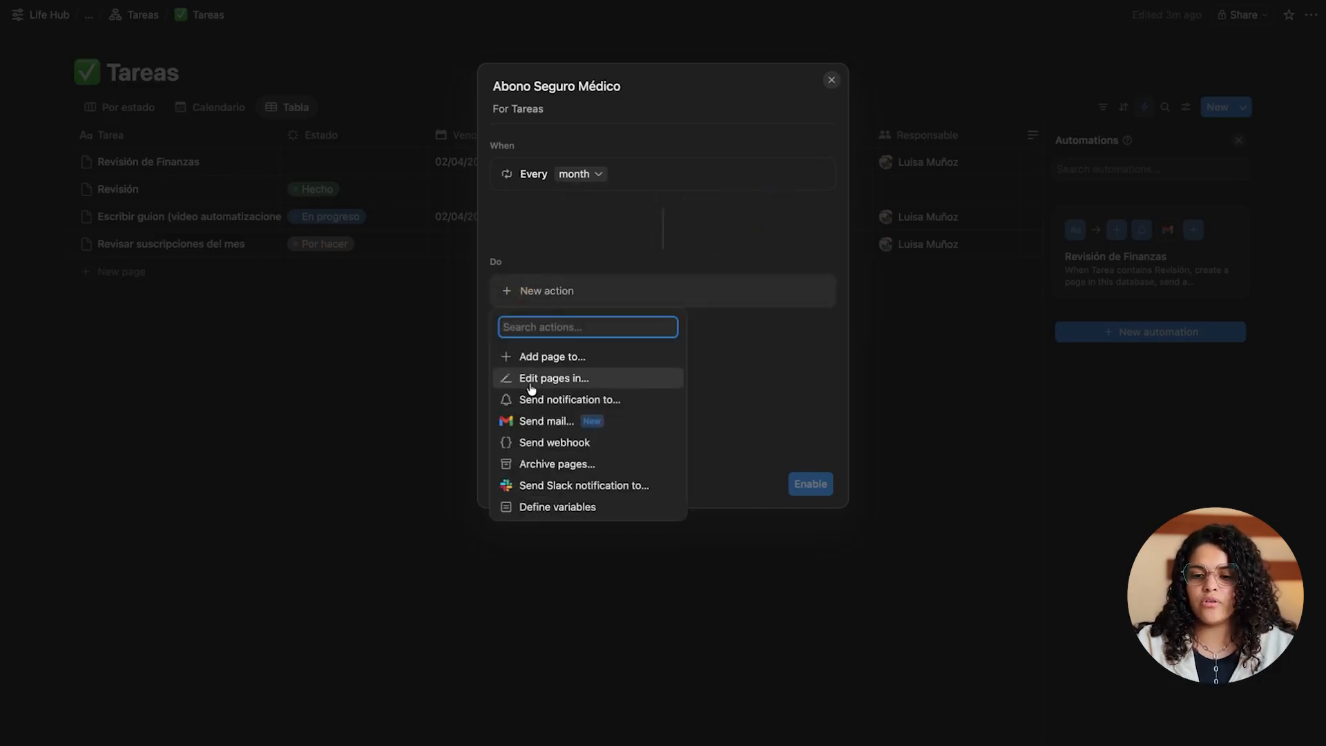
pyautogui.click(554, 358)
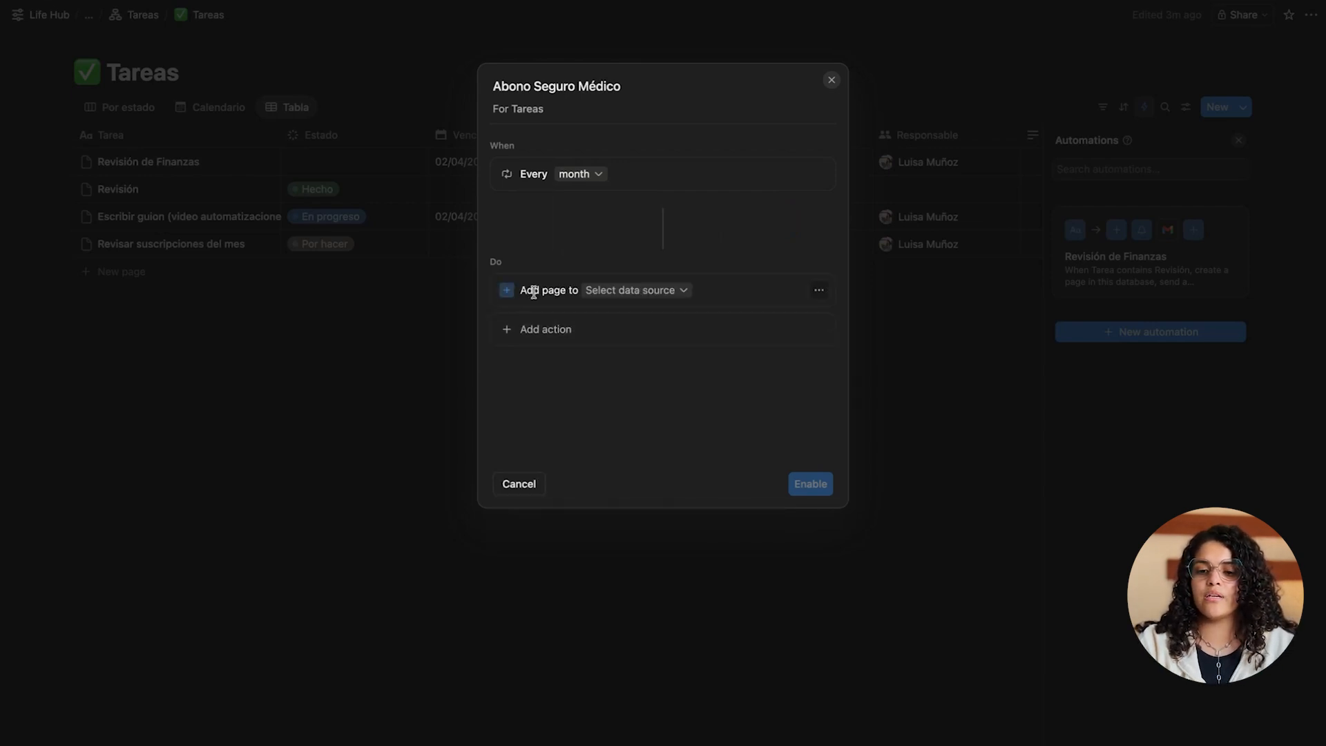
pyautogui.click(637, 291)
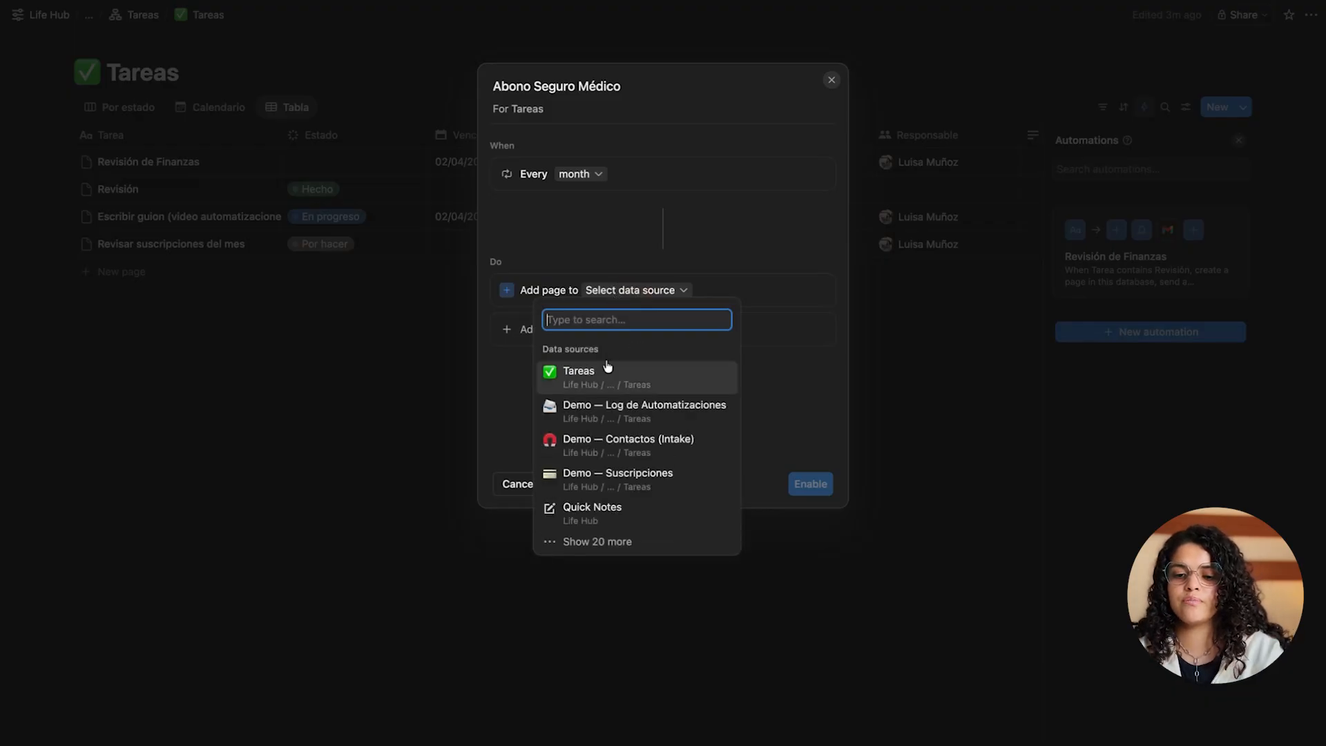
pyautogui.click(610, 364)
pyautogui.press('shift')
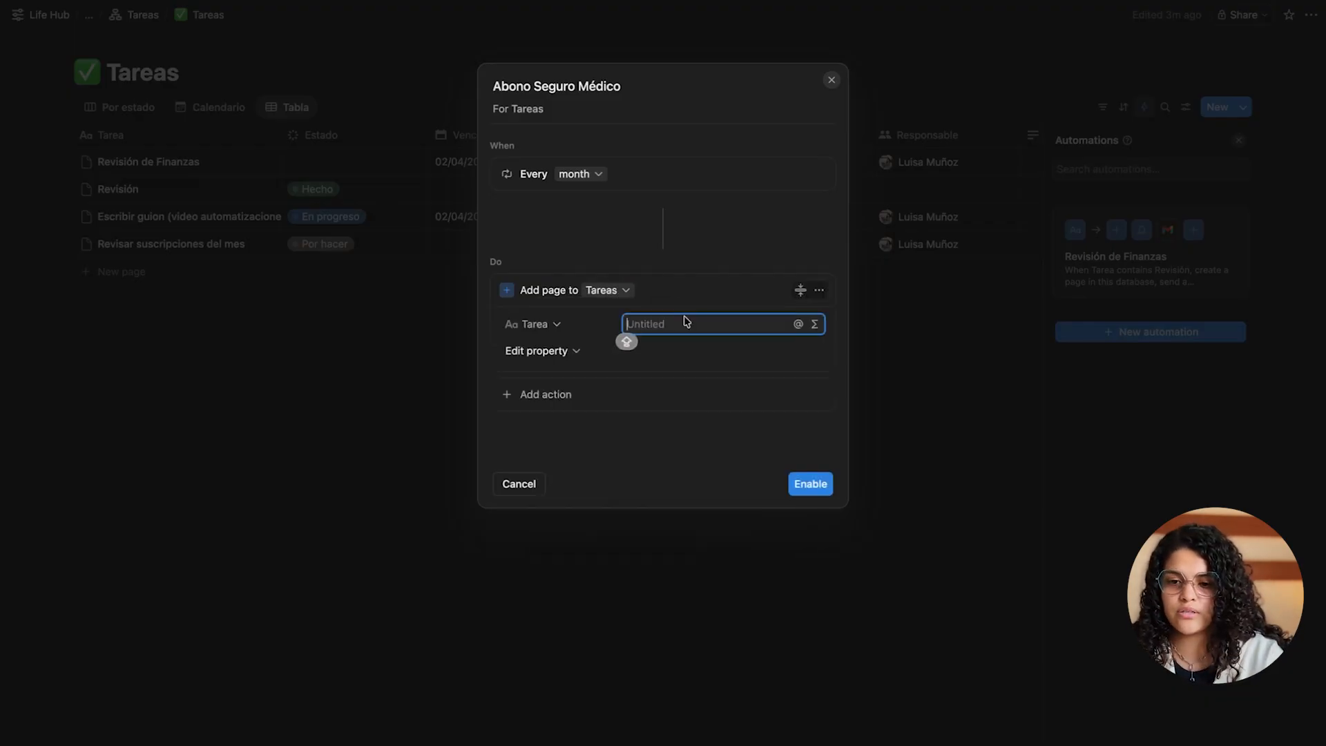
pyautogui.write('Abono S')
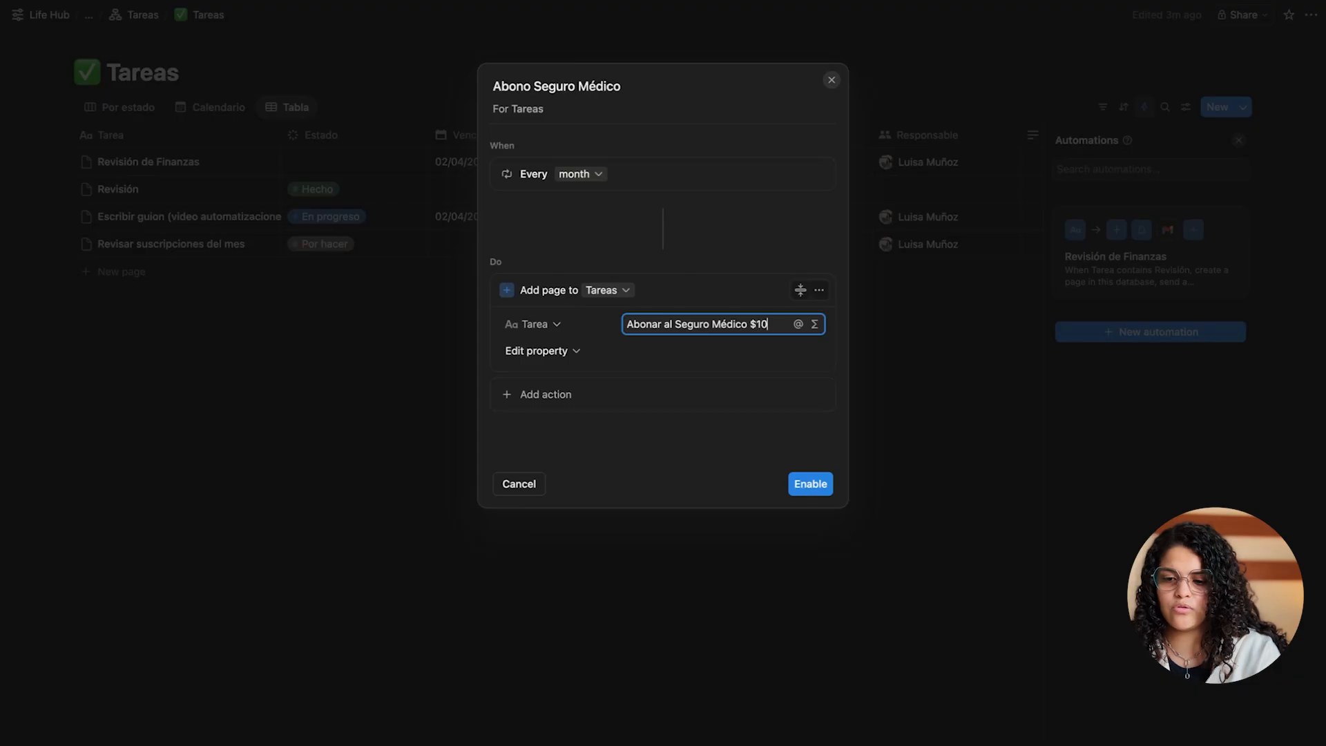
pyautogui.write('0')
# Set the new task's Prioridad to Alta and assign the workspace owner as Responsable
pyautogui.click(574, 351)
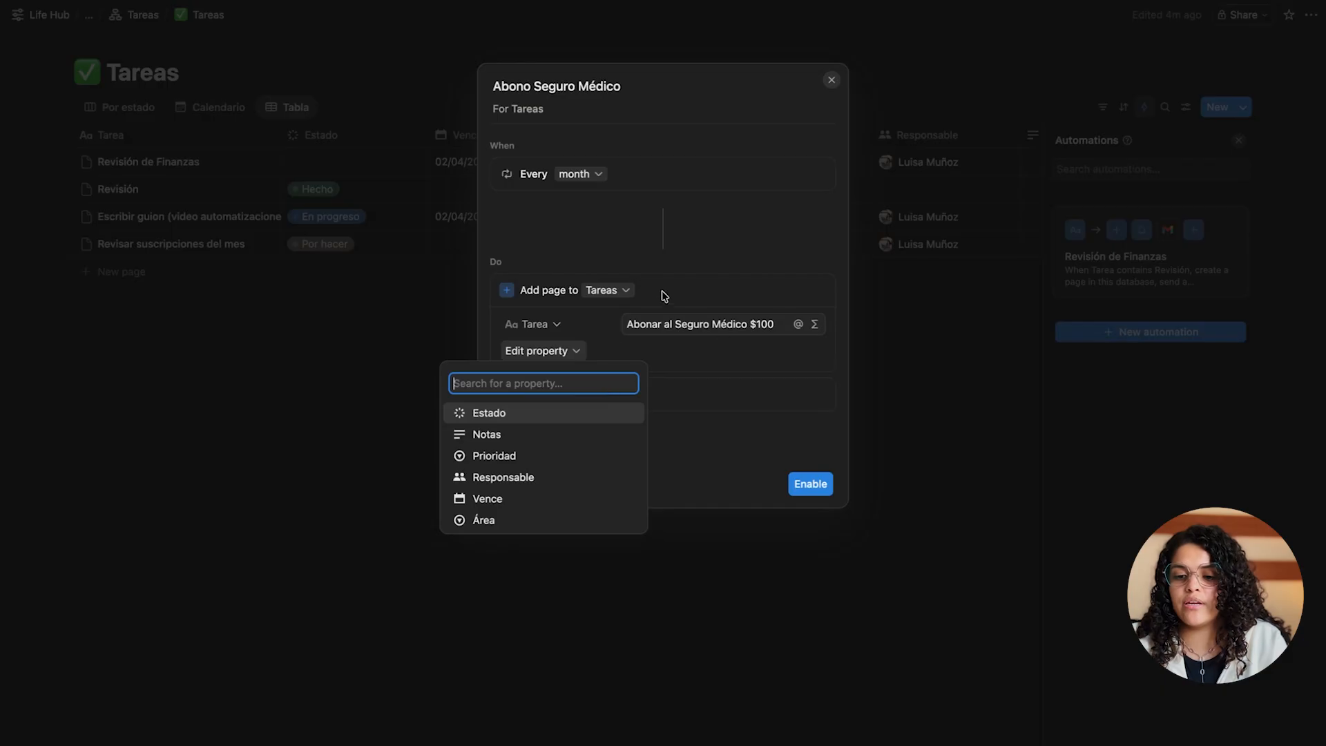
pyautogui.click(503, 455)
pyautogui.click(669, 348)
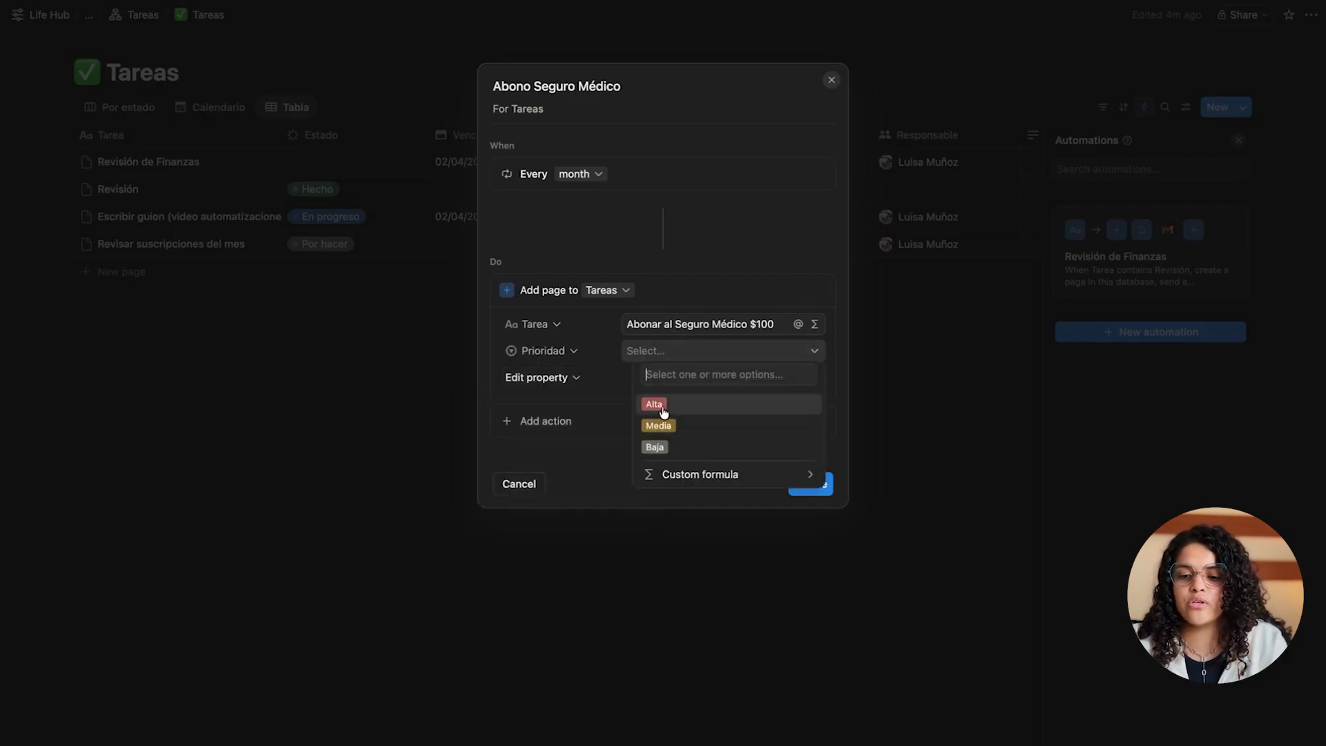
pyautogui.click(652, 411)
pyautogui.click(546, 377)
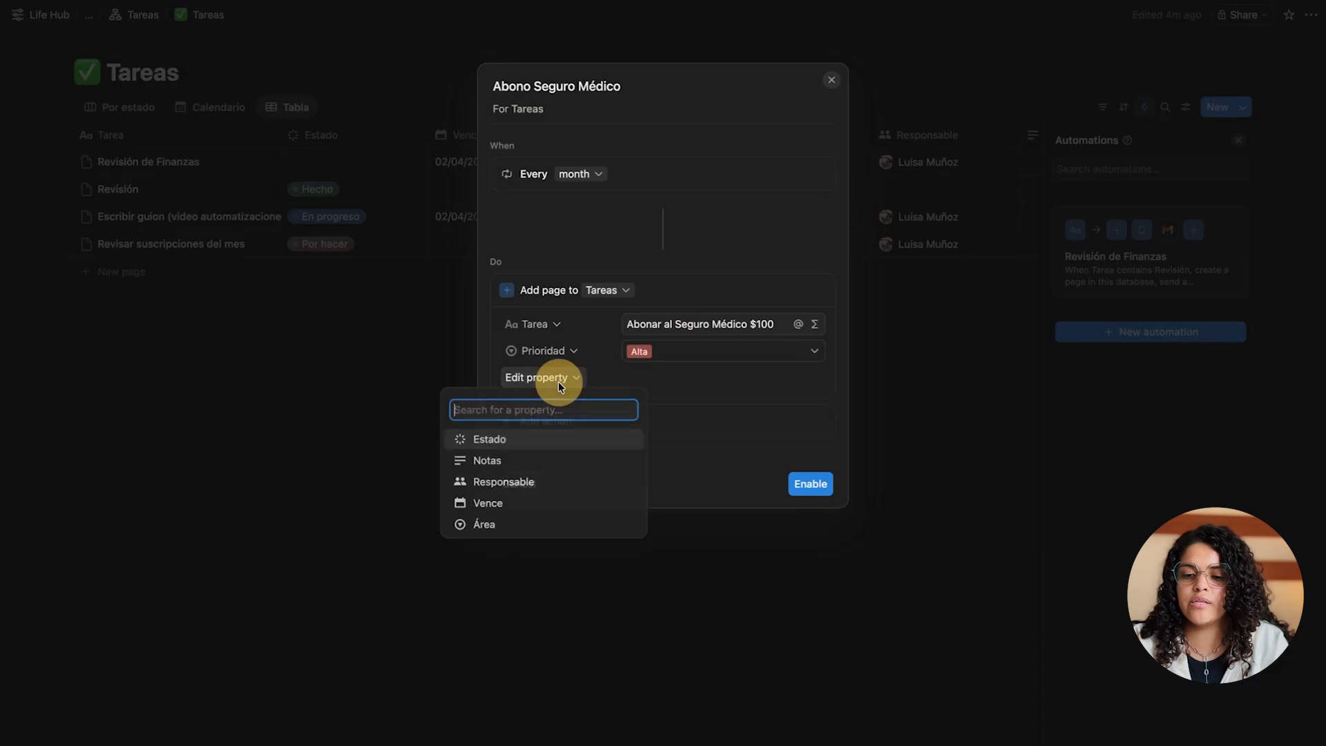
pyautogui.click(507, 482)
pyautogui.click(675, 377)
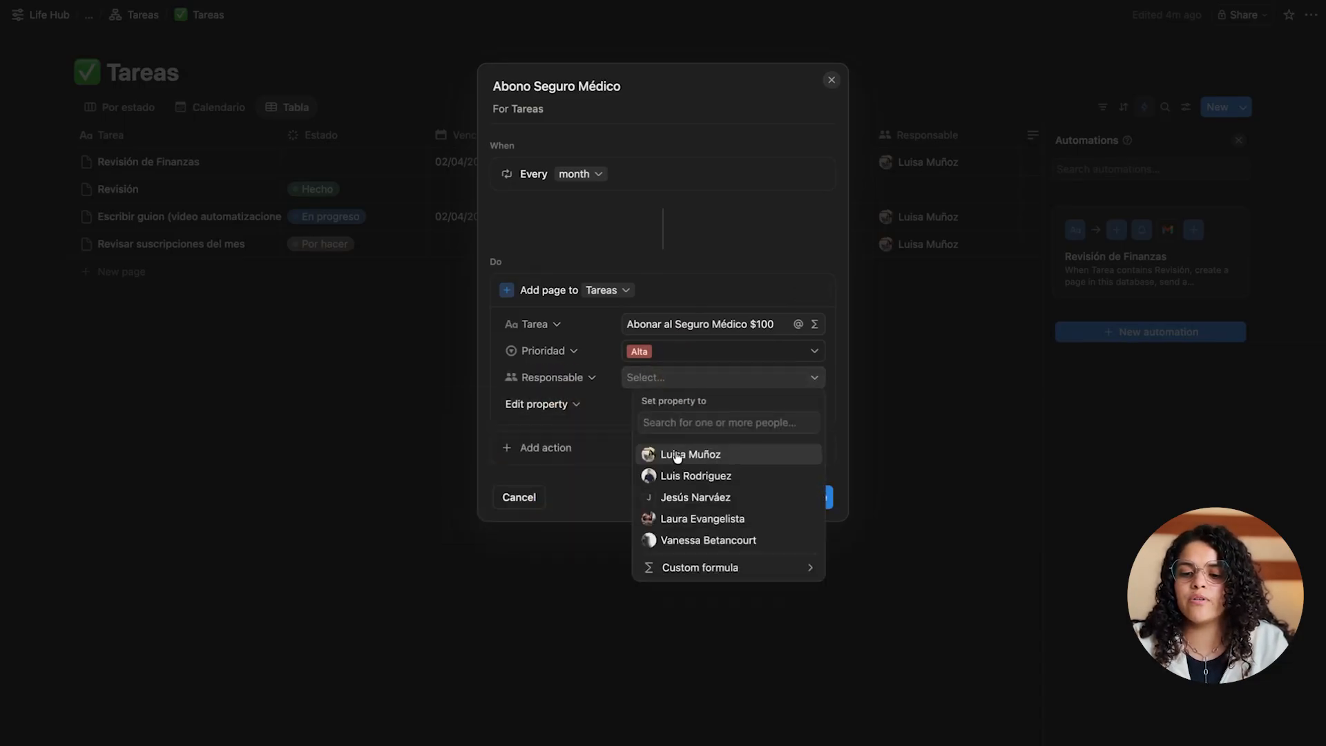
pyautogui.click(651, 453)
# Give Vence a custom formula generated from the prompt "2 días después de el Date Triggered" and set Área to Personal
pyautogui.click(543, 403)
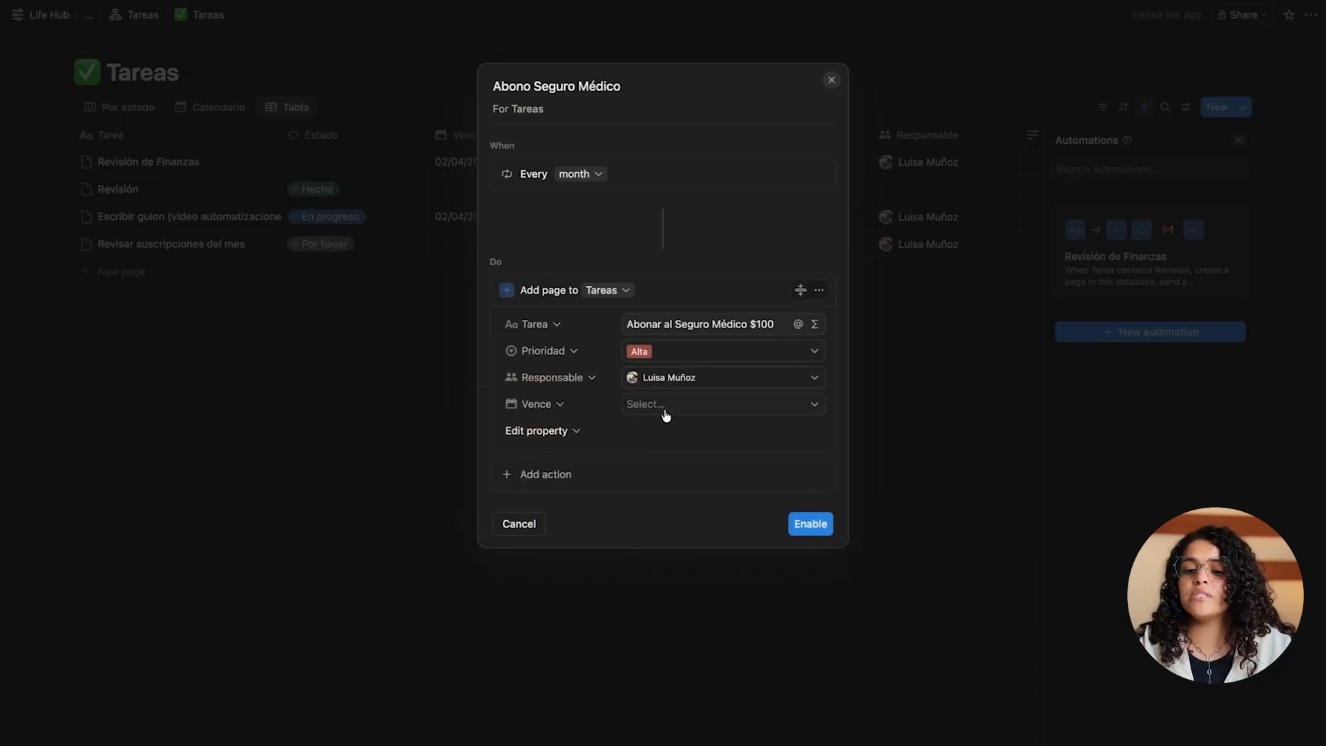
pyautogui.click(690, 409)
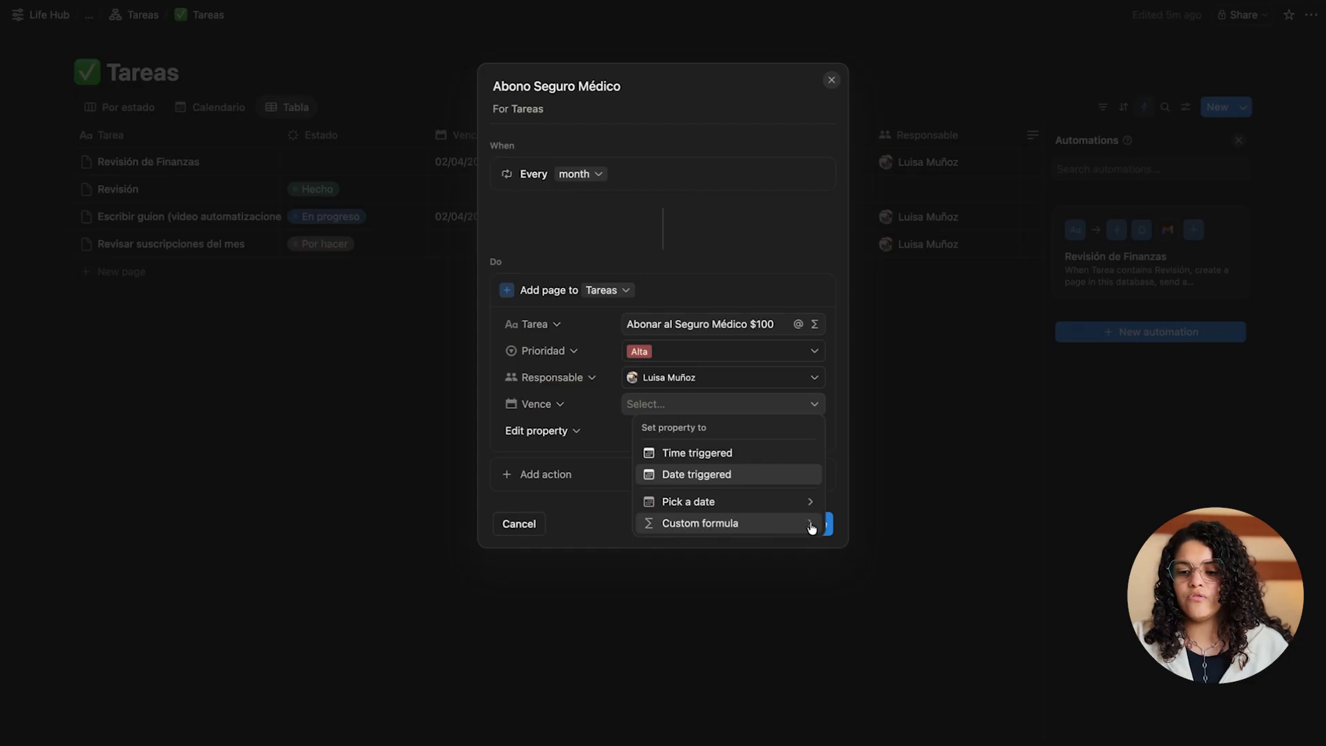
pyautogui.click(772, 525)
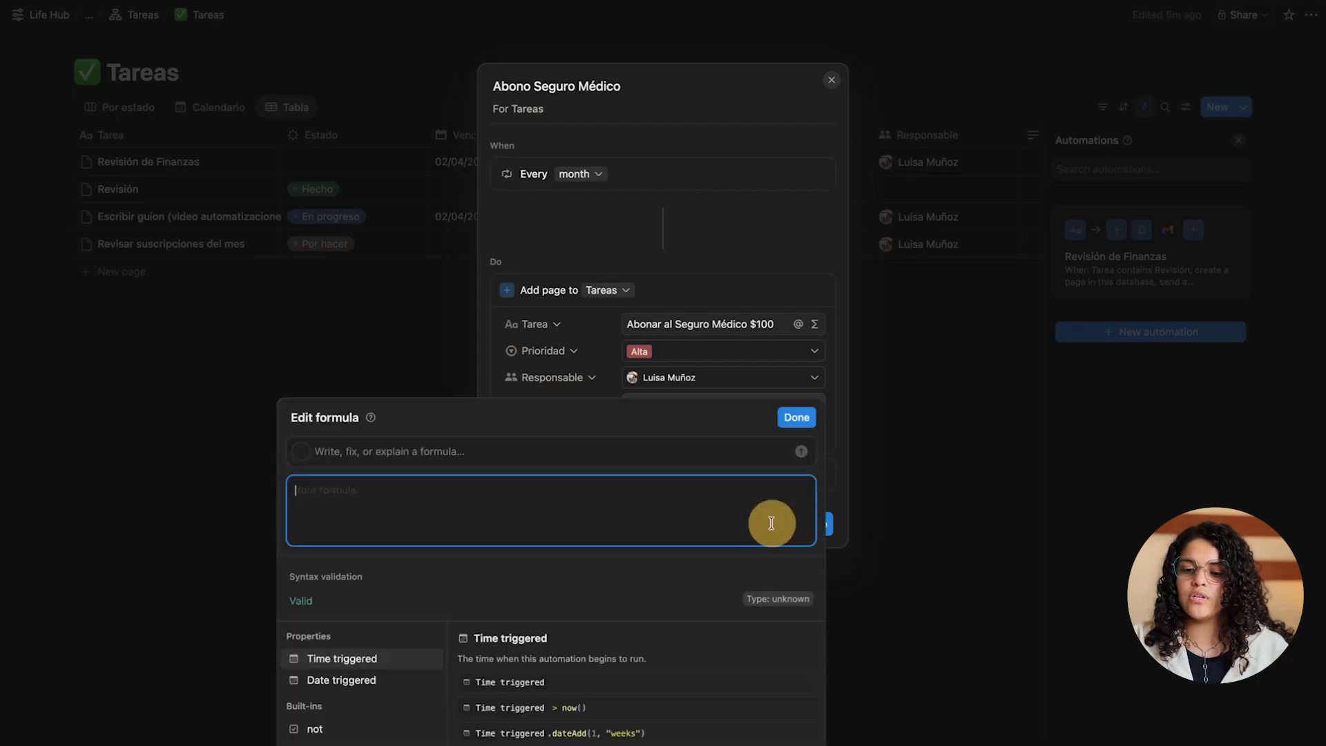
pyautogui.click(378, 452)
pyautogui.press('capslock')
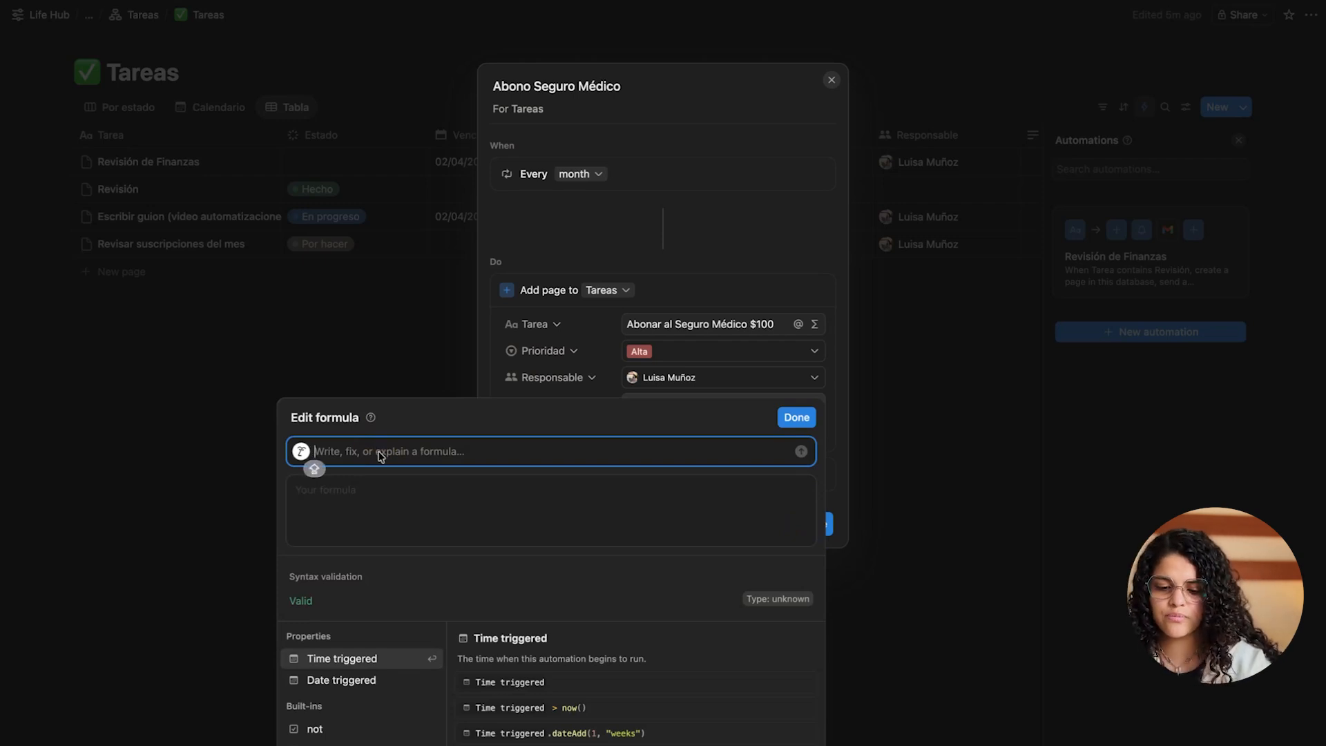
pyautogui.write('2')
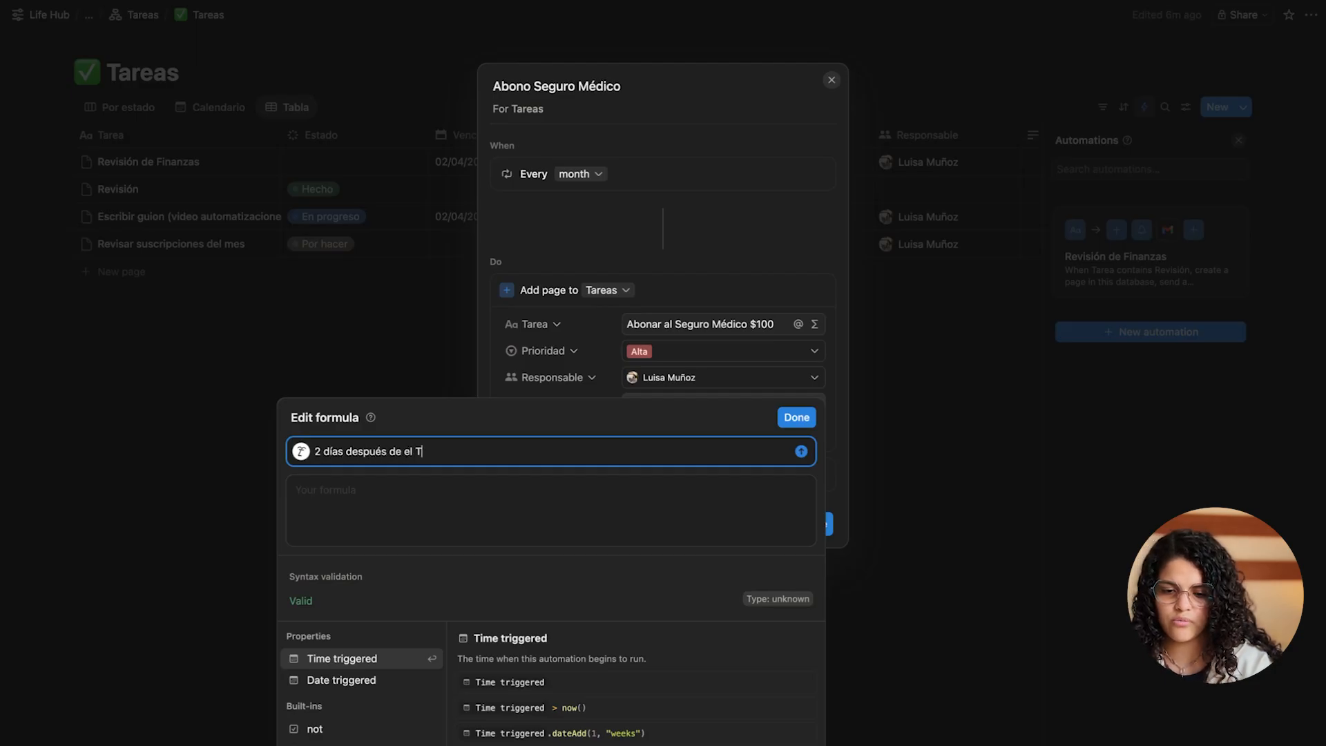
pyautogui.write('días después de el Date Tr')
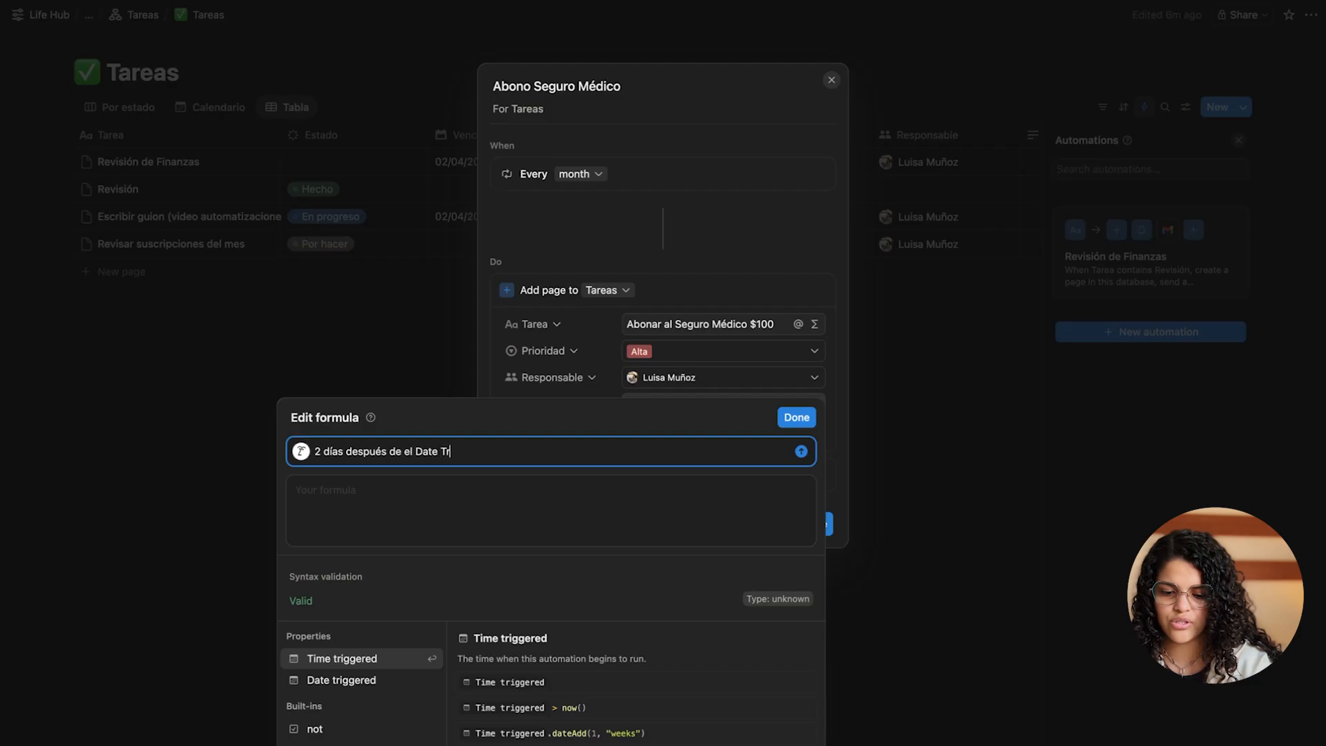
pyautogui.write('iggered')
pyautogui.click(801, 451)
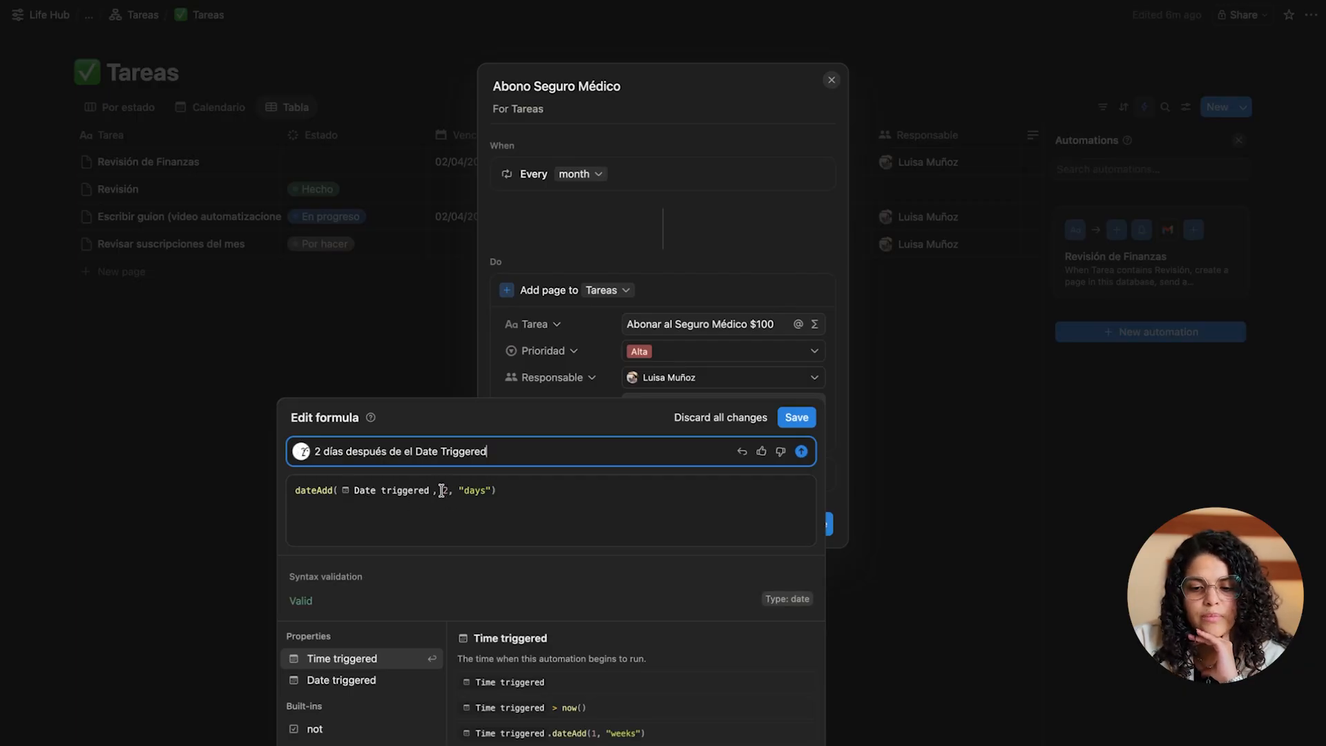
pyautogui.click(797, 417)
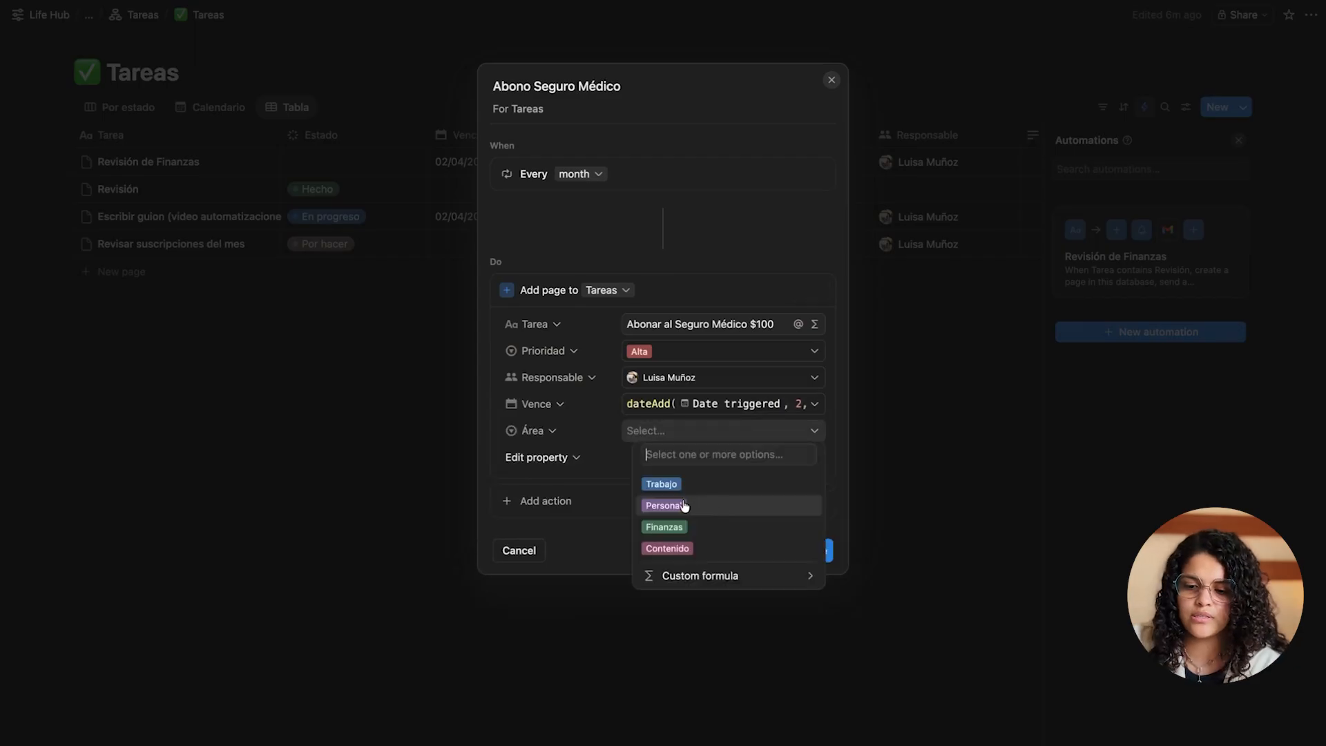
pyautogui.click(684, 505)
pyautogui.press('Escape')
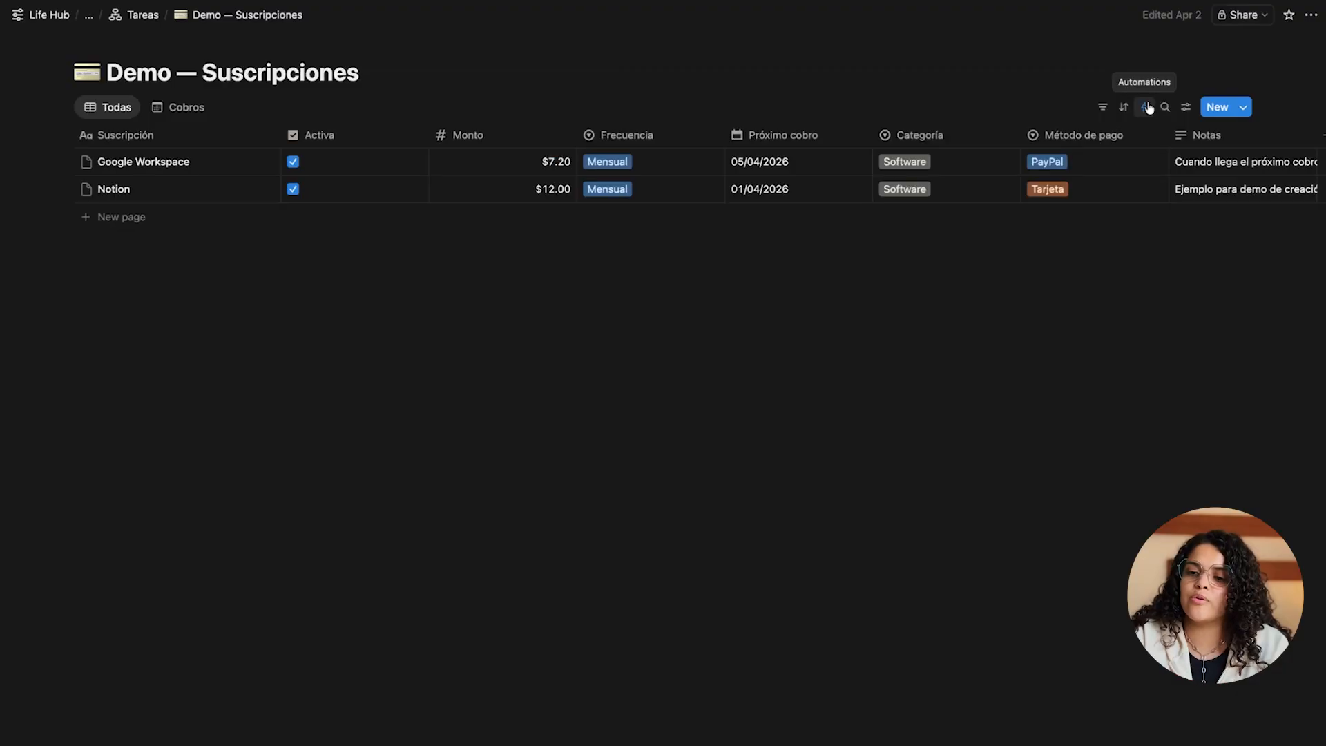
# Create a new automation for Demo — Suscripciones with a recurring trigger of every month
pyautogui.click(1148, 107)
pyautogui.click(1134, 330)
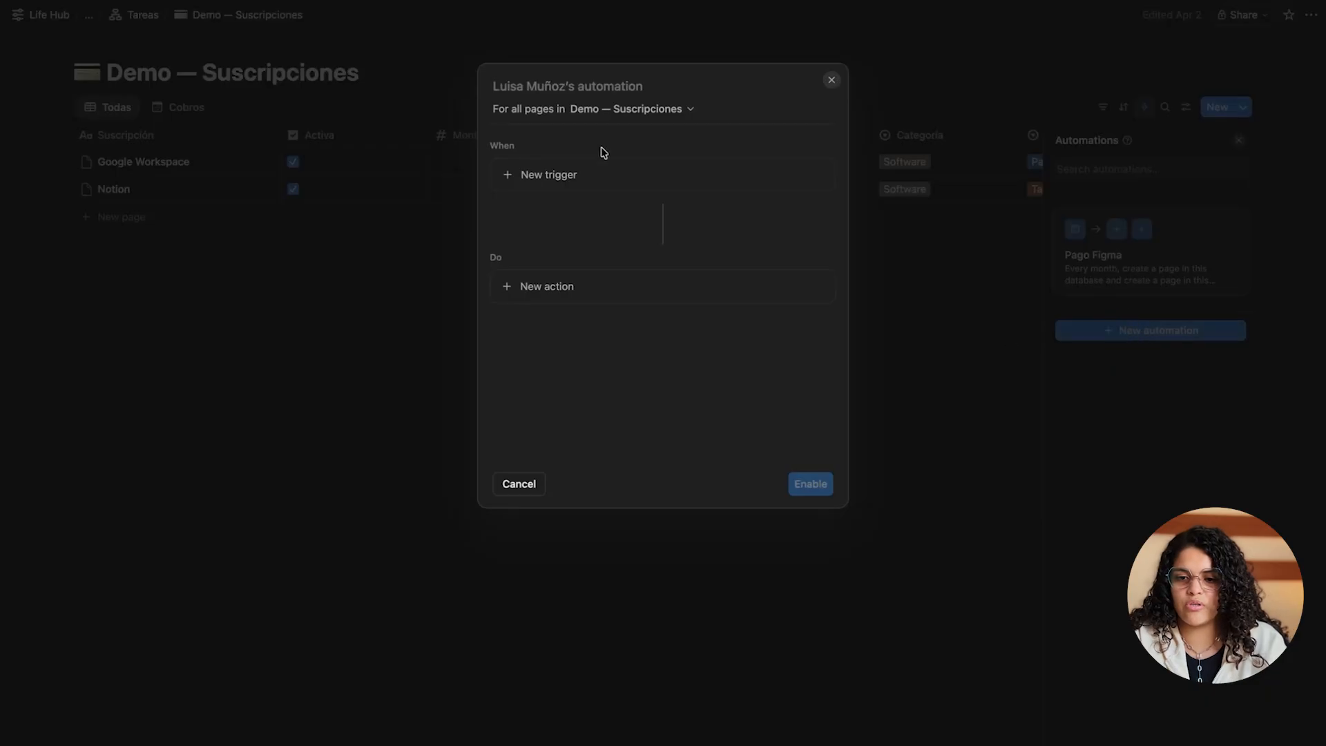
pyautogui.click(564, 178)
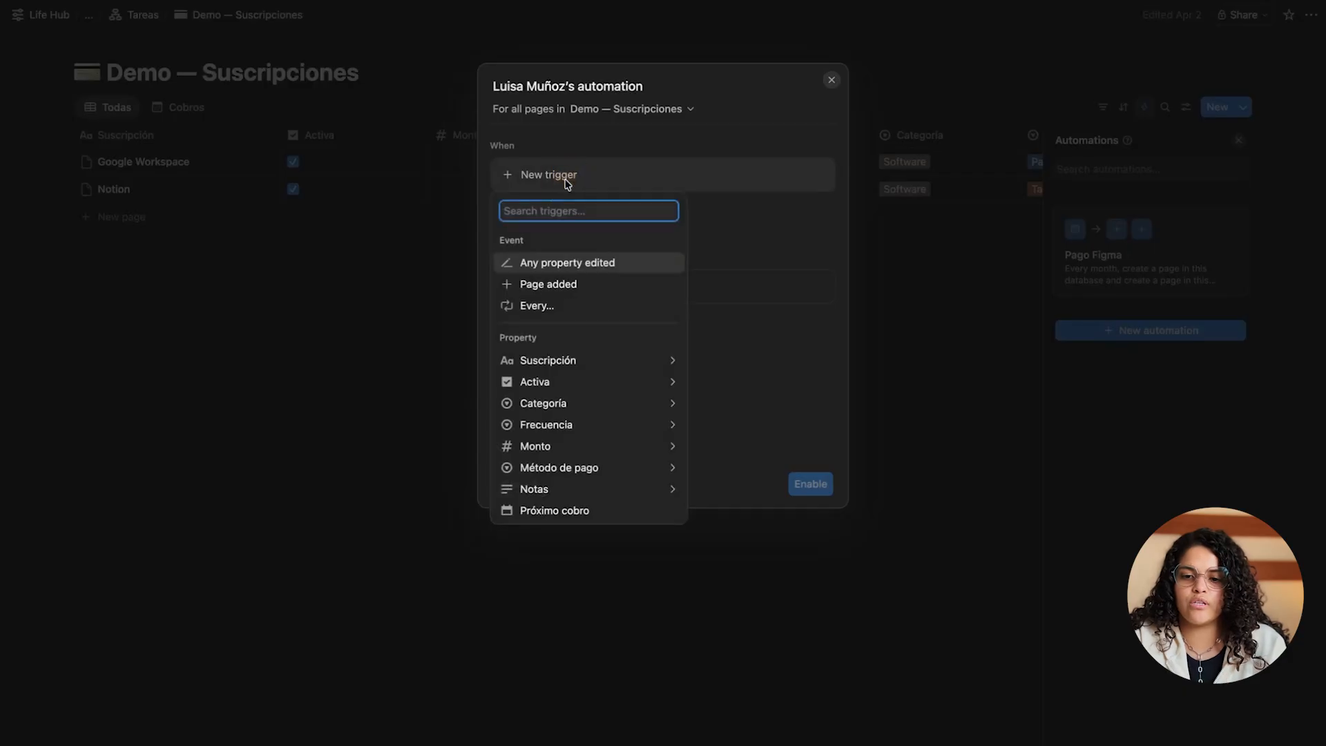
pyautogui.click(540, 306)
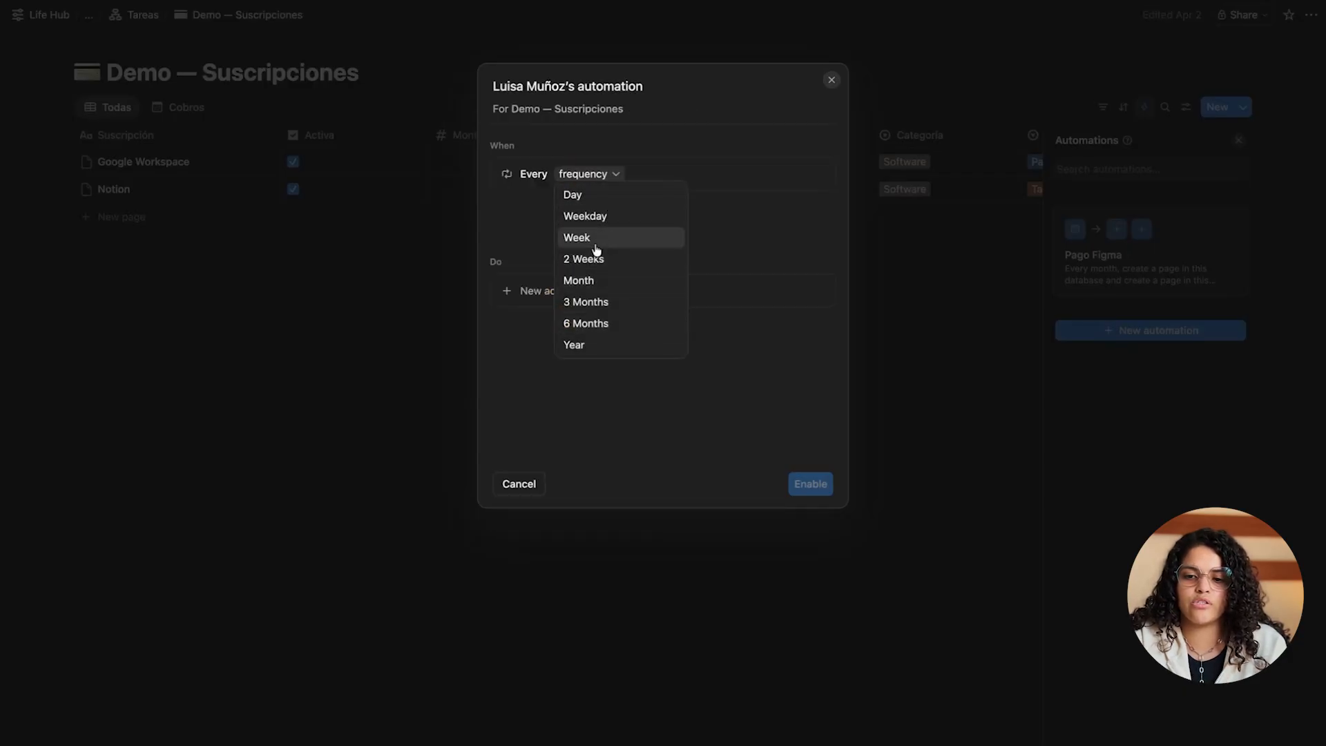
pyautogui.click(582, 279)
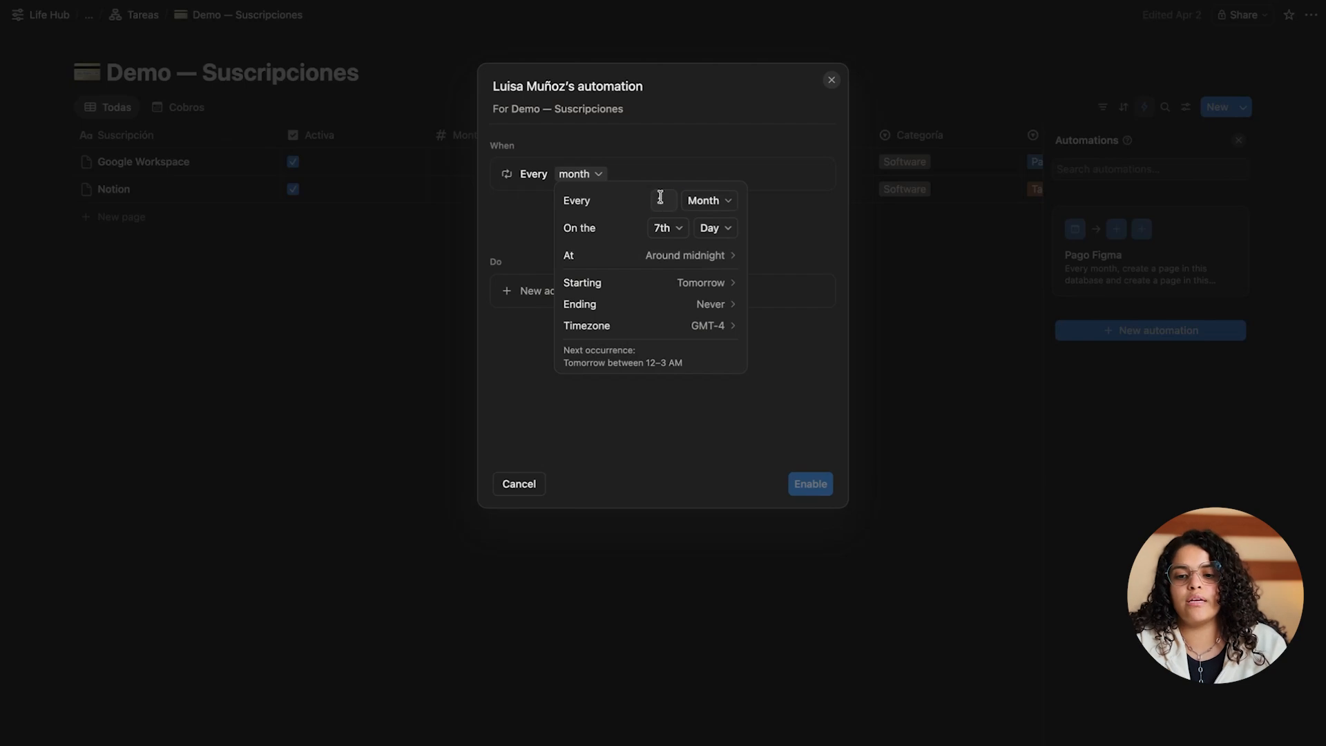
# Set the monthly subscription trigger to run on the 18th day
pyautogui.click(669, 228)
pyautogui.scroll(-2, 686, 326)
pyautogui.scroll(-6, 688, 335)
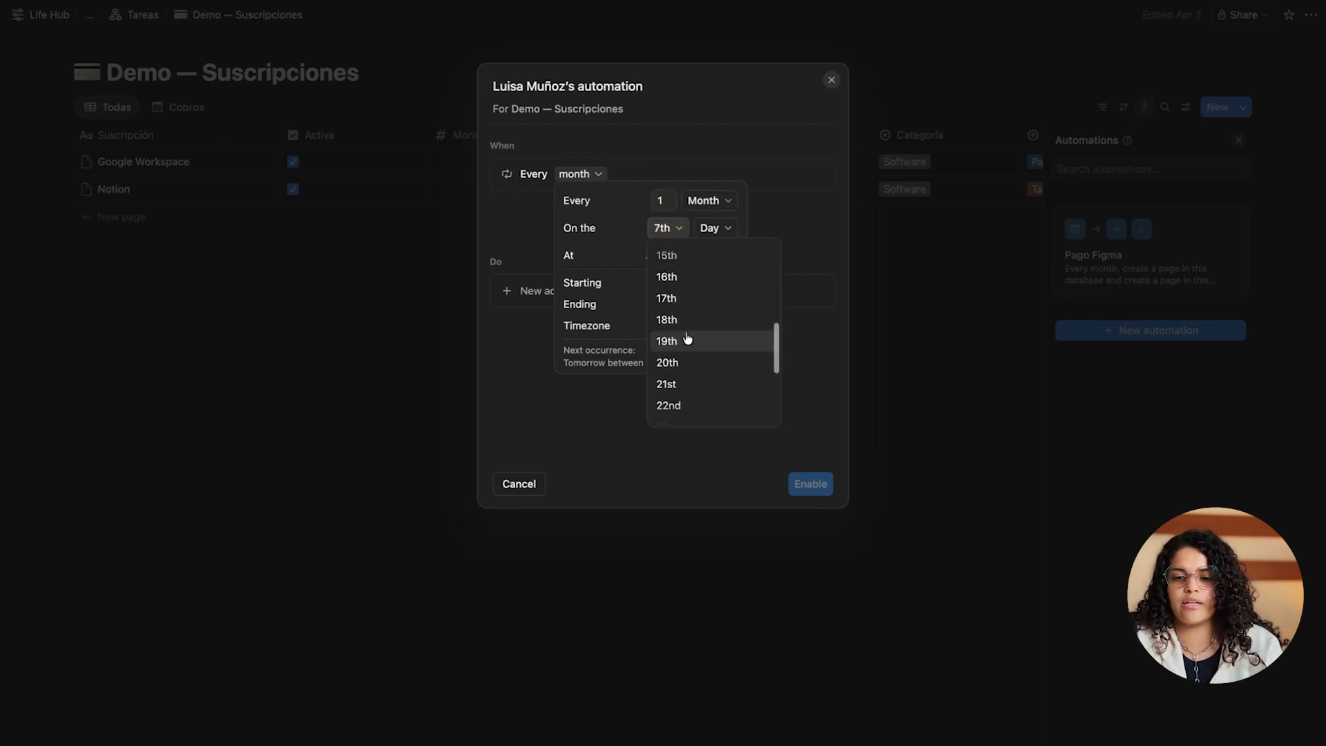
pyautogui.click(669, 319)
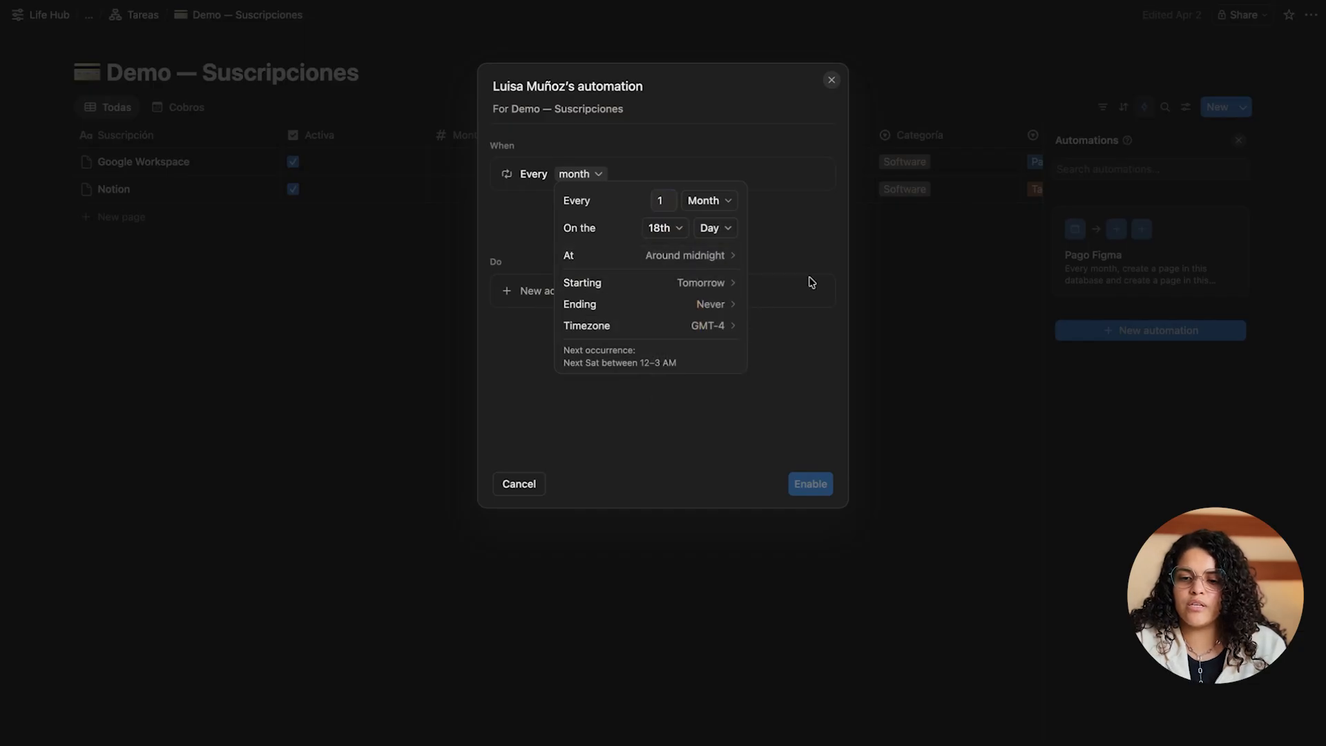
pyautogui.click(712, 254)
pyautogui.scroll(-5, 793, 331)
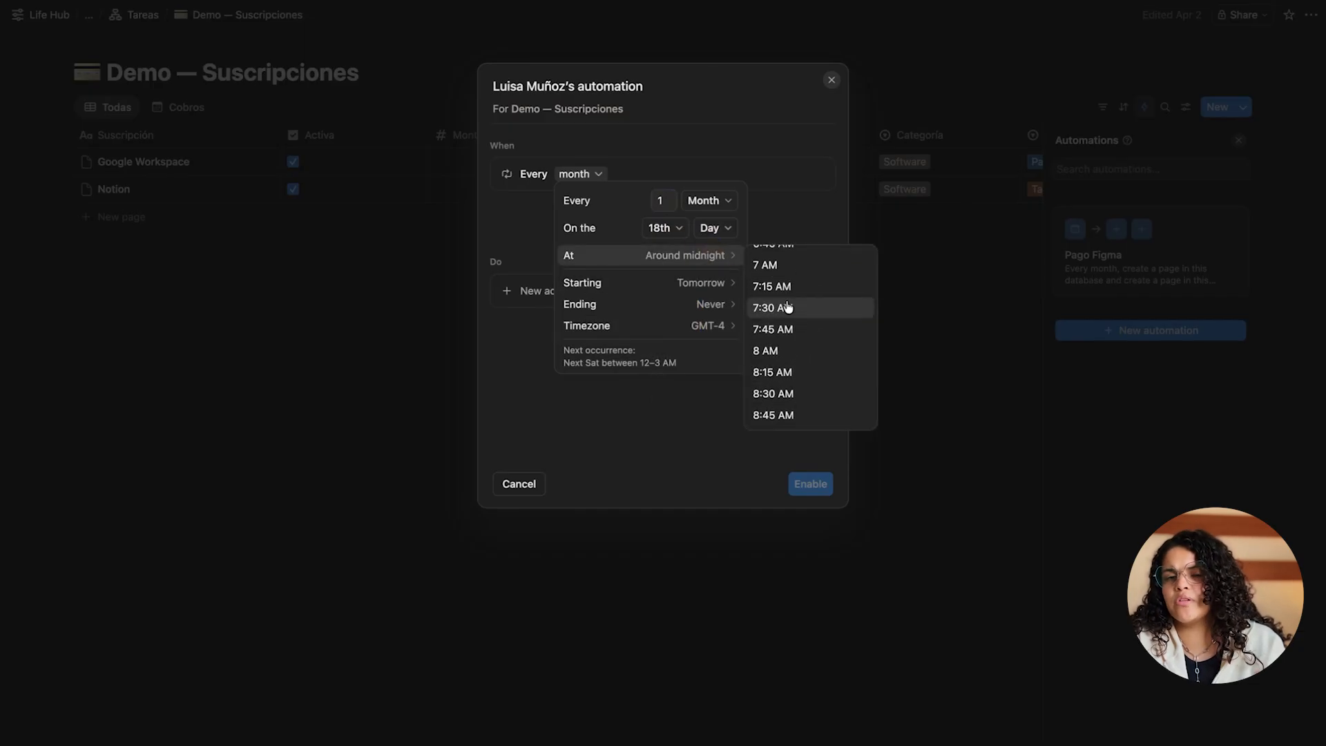
pyautogui.click(783, 193)
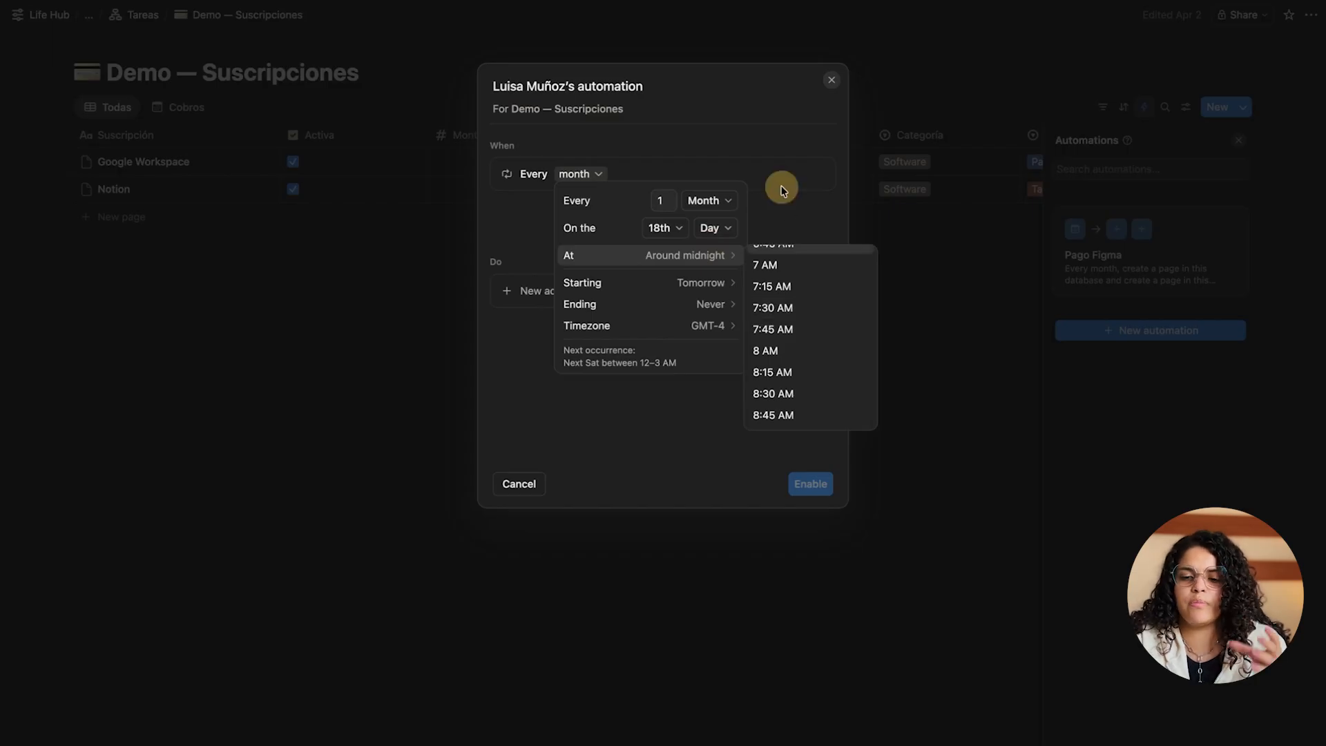
pyautogui.click(771, 279)
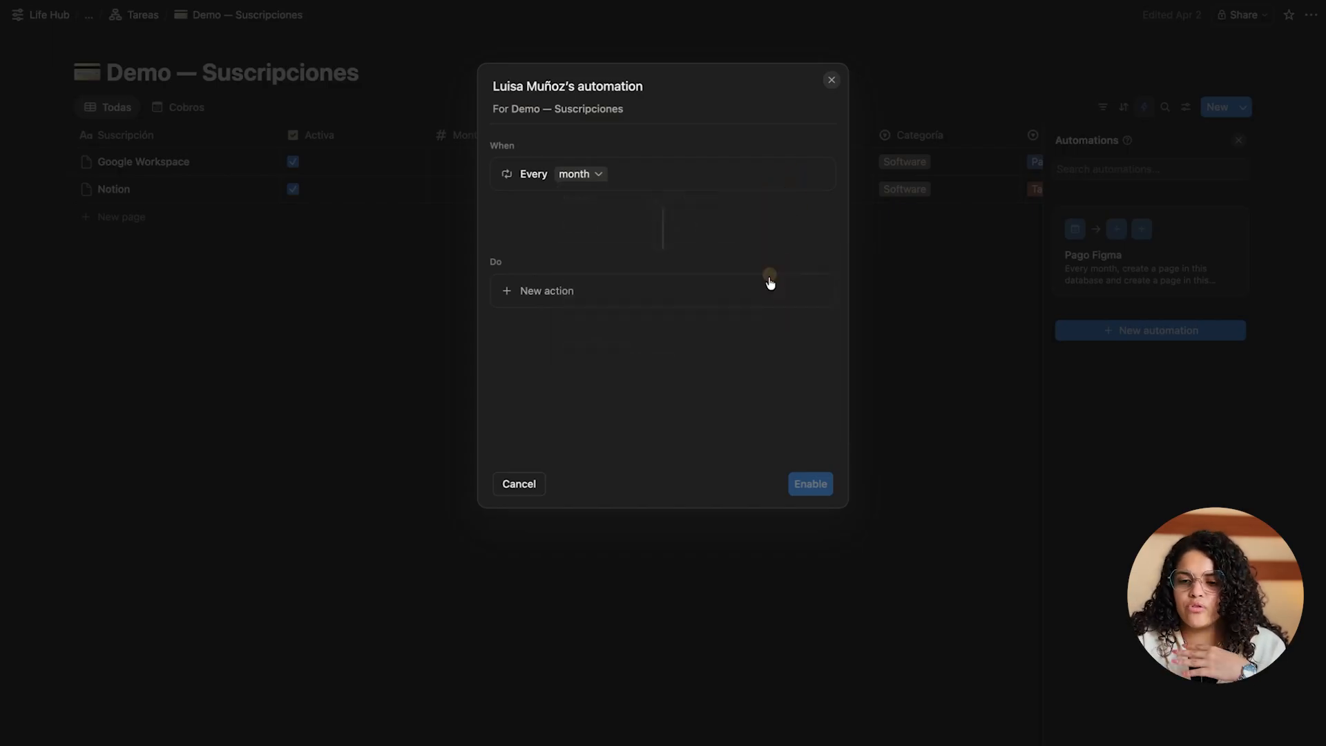
# Add an action that creates a page in Demo — Suscripciones with Netflix as the Suscripción
pyautogui.click(546, 294)
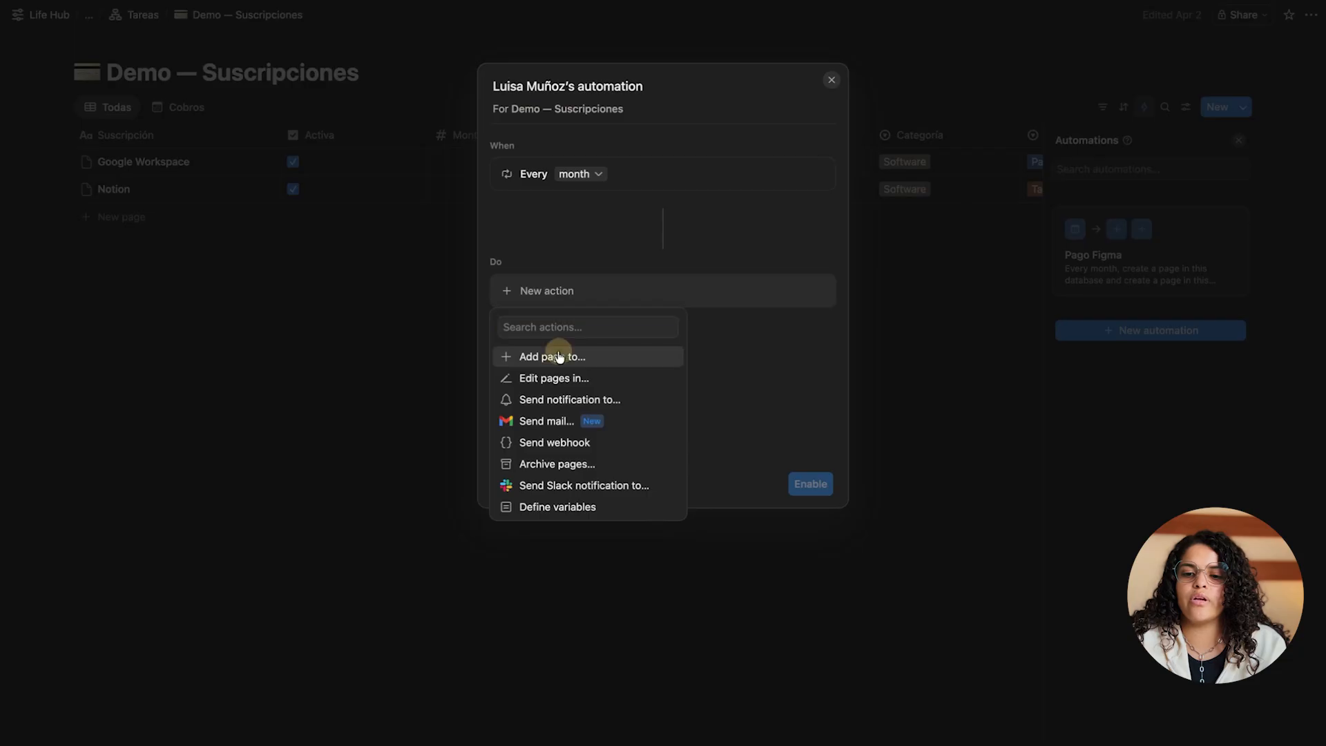
pyautogui.click(554, 354)
pyautogui.click(633, 290)
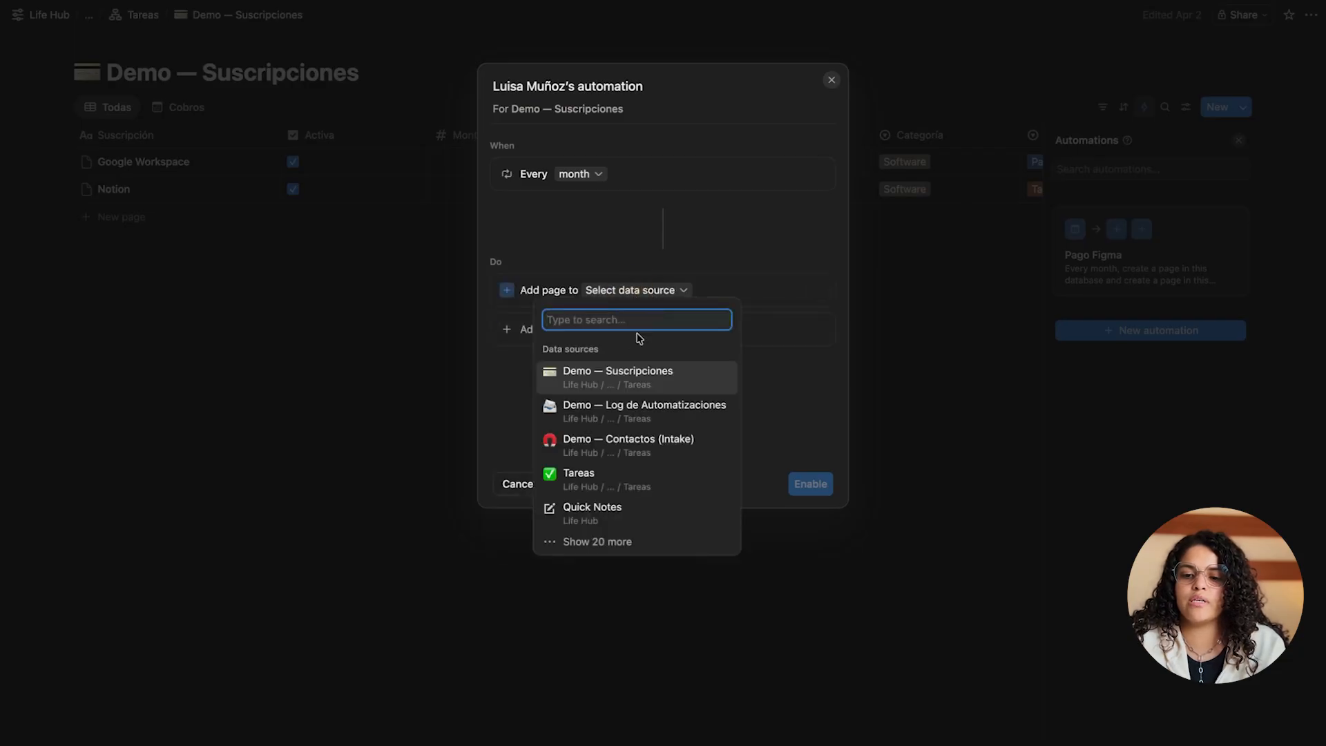
pyautogui.click(633, 374)
pyautogui.click(674, 320)
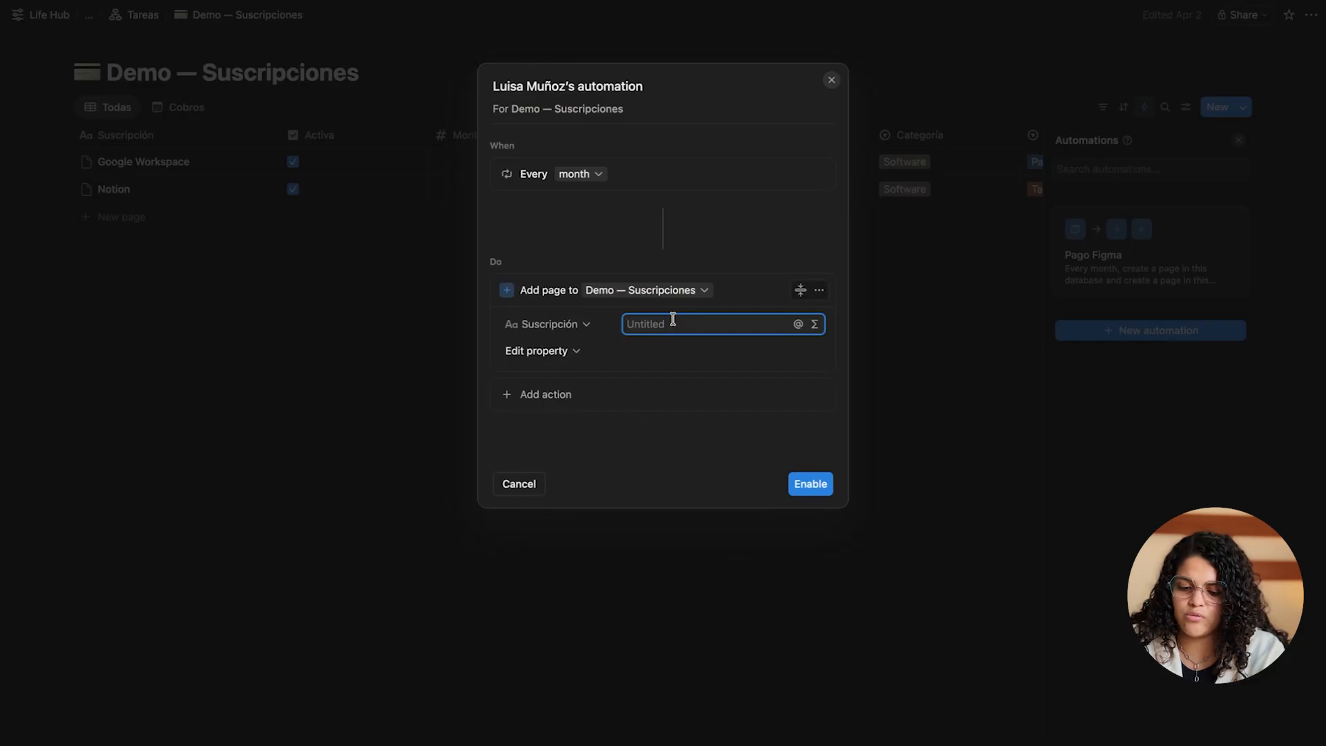
pyautogui.write('Ne')
pyautogui.press('BackSpace')
pyautogui.press('BackSpace')
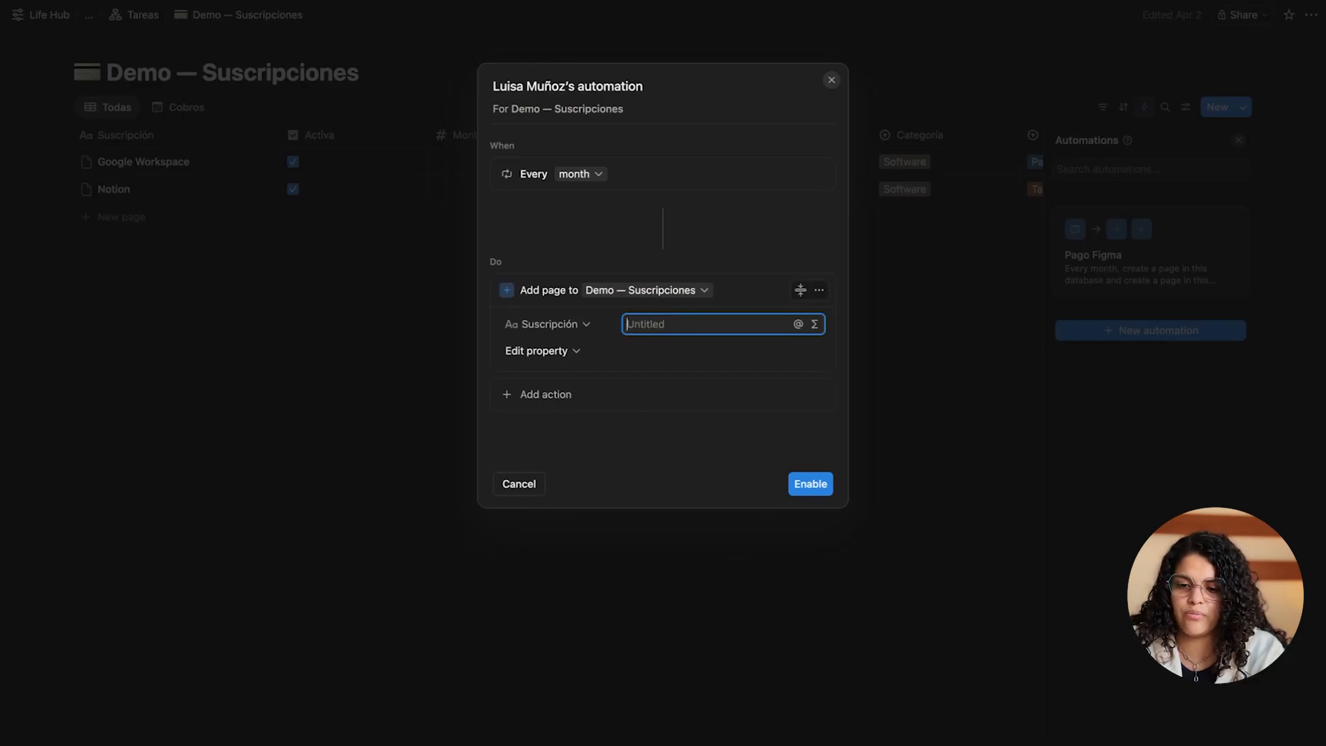
pyautogui.write('Netflix')
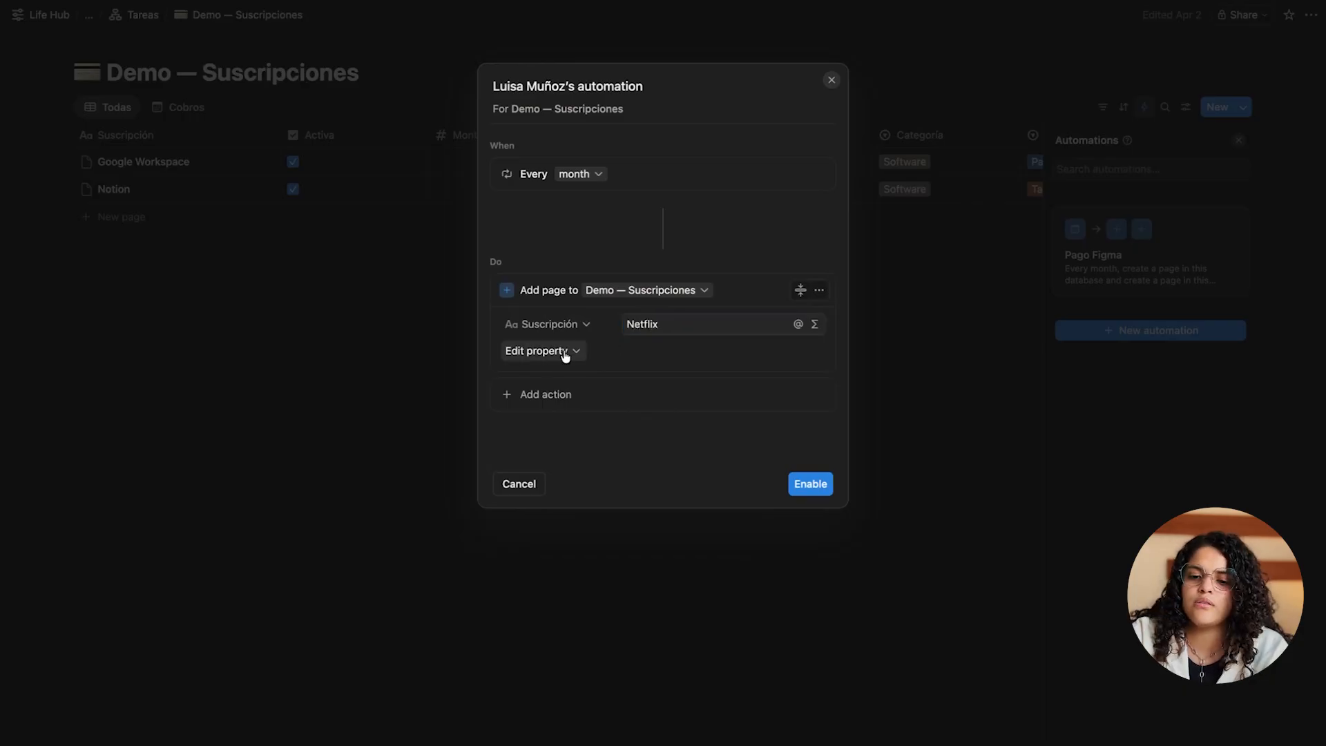
# Set Categoría to Entretenimiento and Frecuencia to Mensual for the Netflix page the action creates
pyautogui.click(562, 352)
pyautogui.click(505, 435)
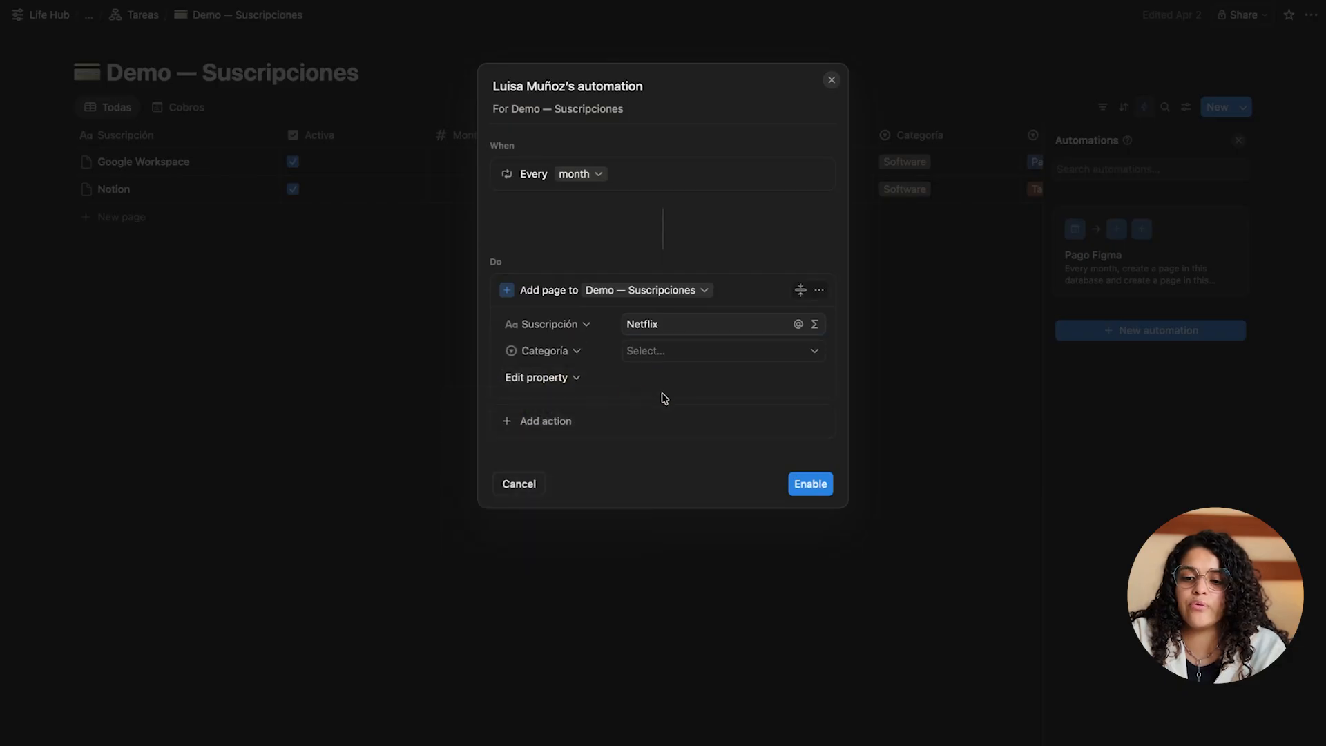
pyautogui.click(661, 350)
pyautogui.click(690, 434)
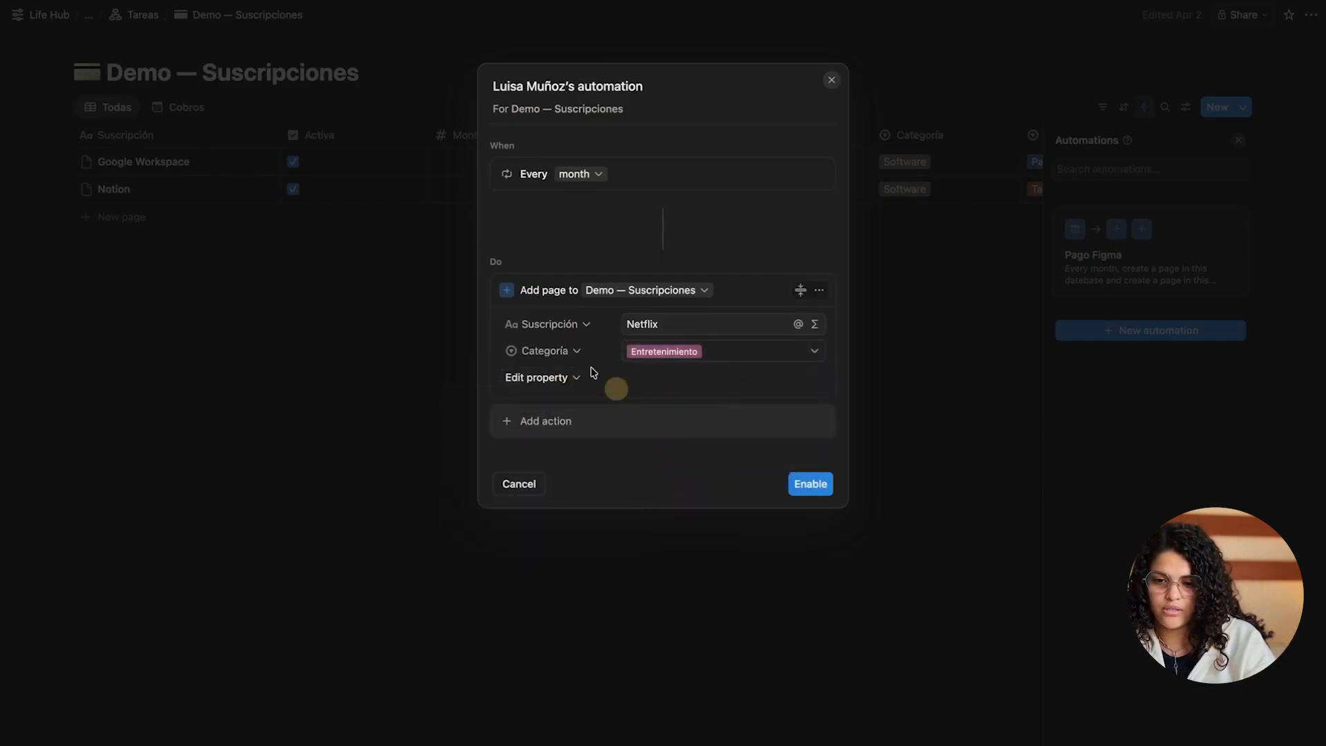
pyautogui.click(544, 378)
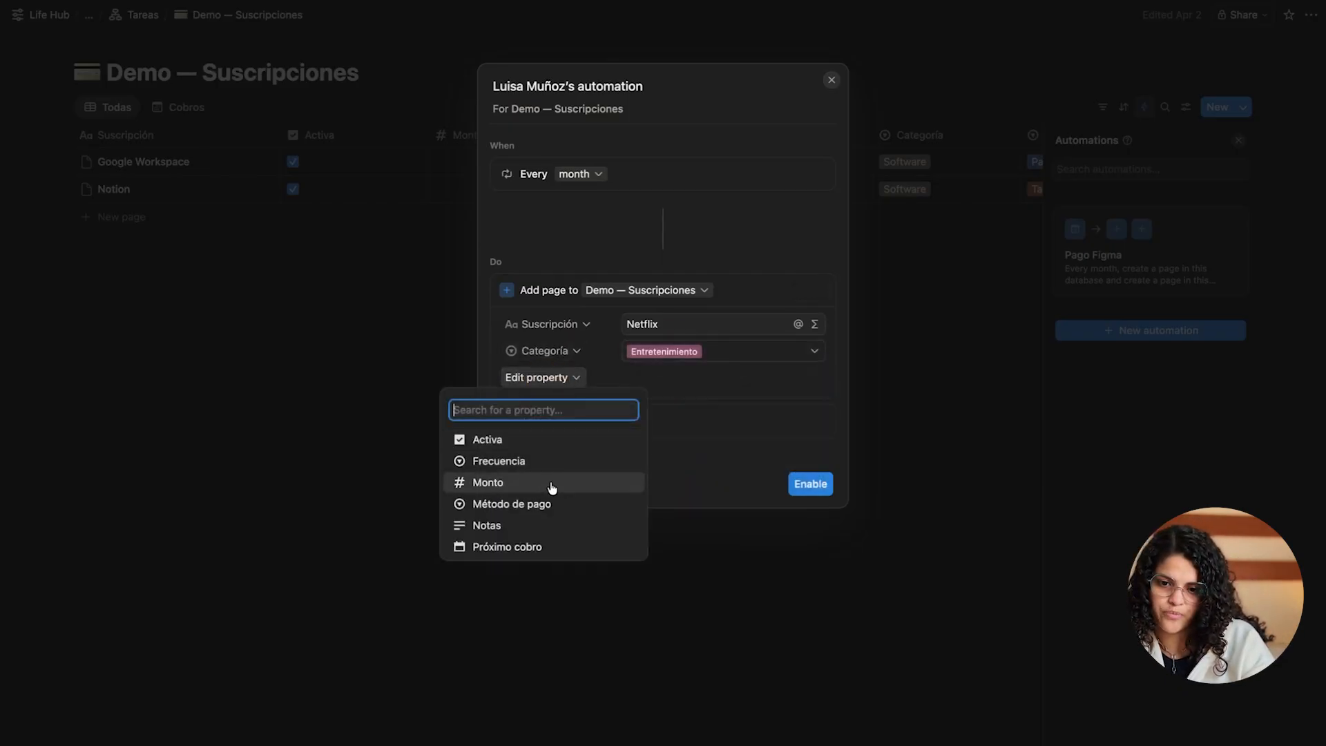
pyautogui.click(512, 460)
pyautogui.click(642, 378)
pyautogui.click(660, 431)
# Give the Netflix page a Monto of 12 and set its Método de pago to Tarjeta
pyautogui.click(538, 404)
pyautogui.click(491, 487)
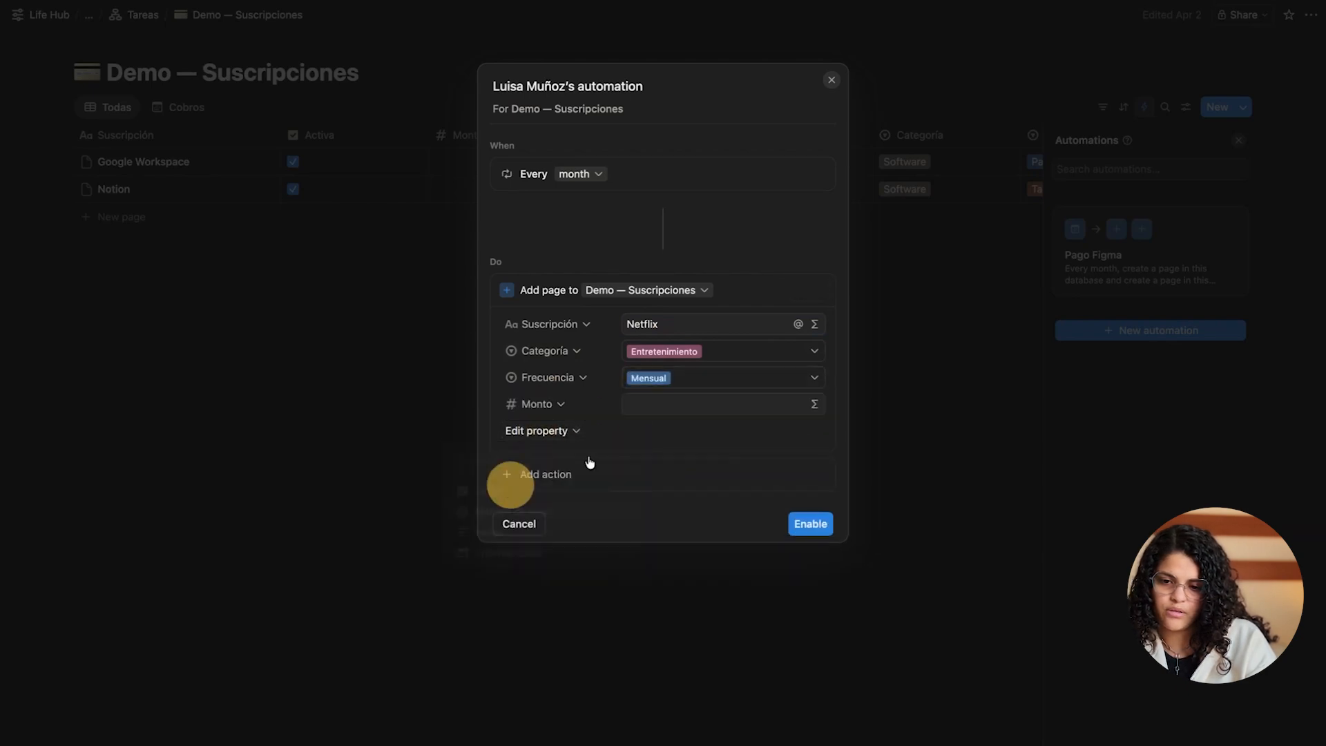
pyautogui.click(662, 406)
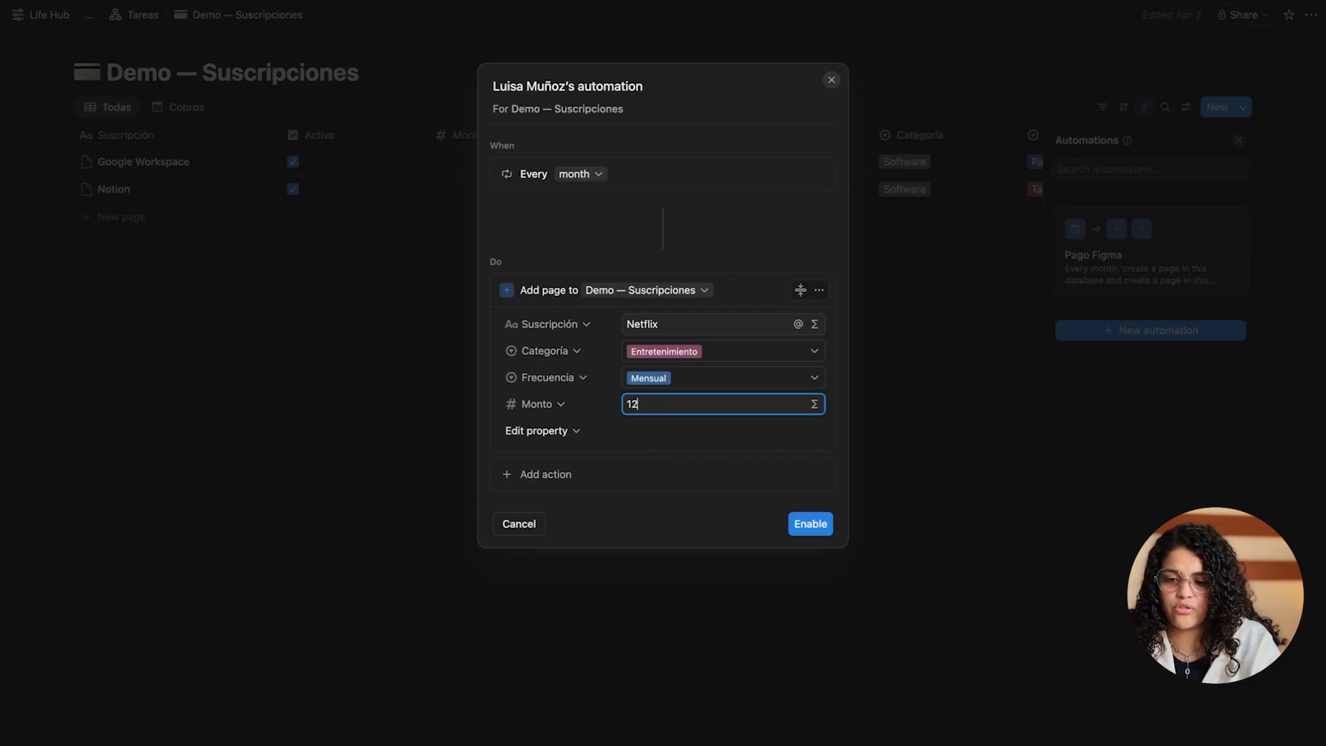
pyautogui.click(546, 430)
pyautogui.click(558, 503)
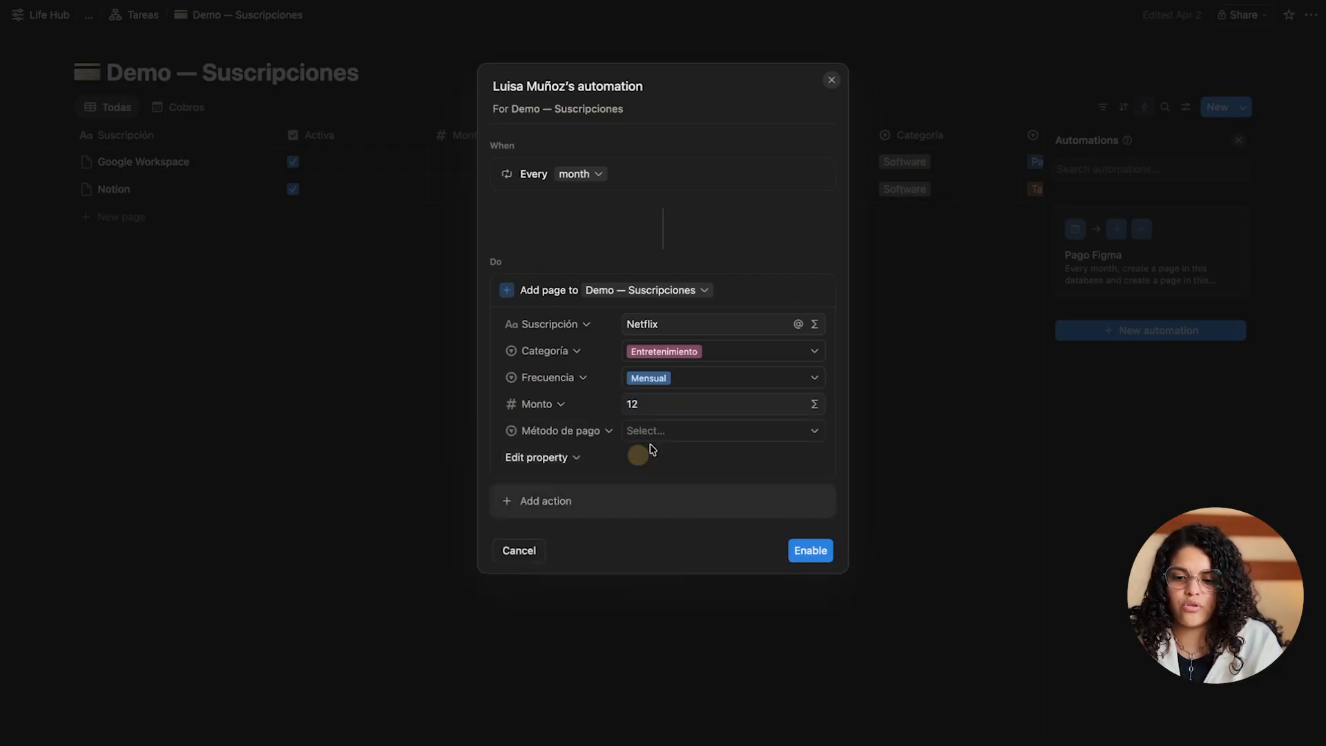
pyautogui.click(669, 428)
pyautogui.click(669, 484)
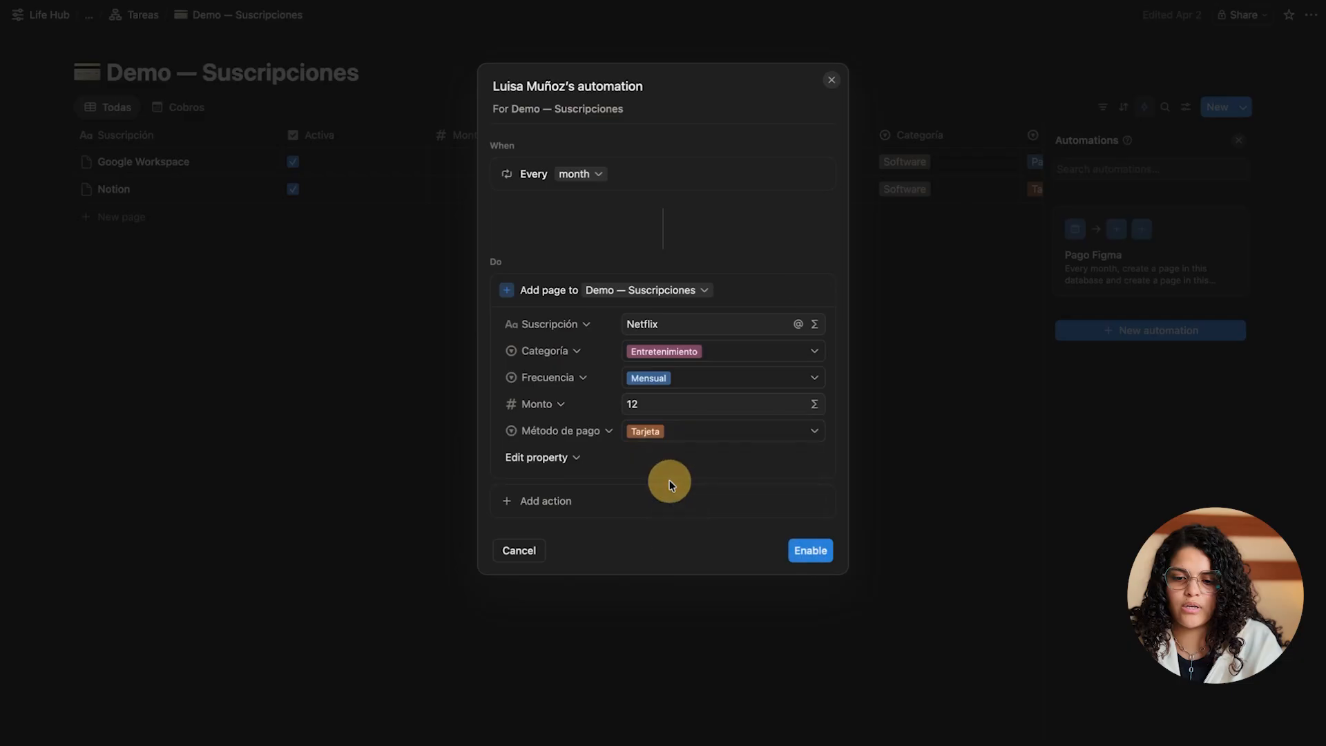
# Set Activa to Checked for the Netflix page and enable the automation
pyautogui.click(565, 464)
pyautogui.click(525, 518)
pyautogui.click(646, 454)
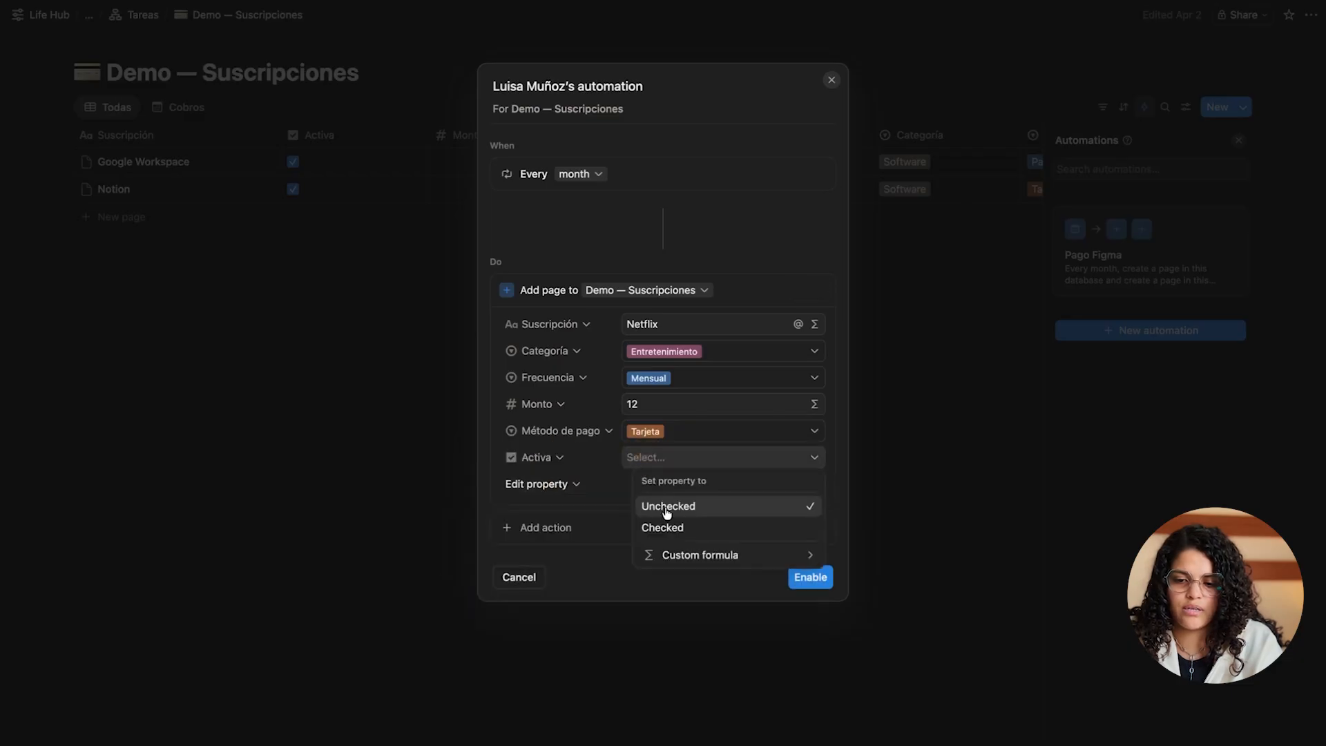
pyautogui.click(668, 526)
pyautogui.click(547, 482)
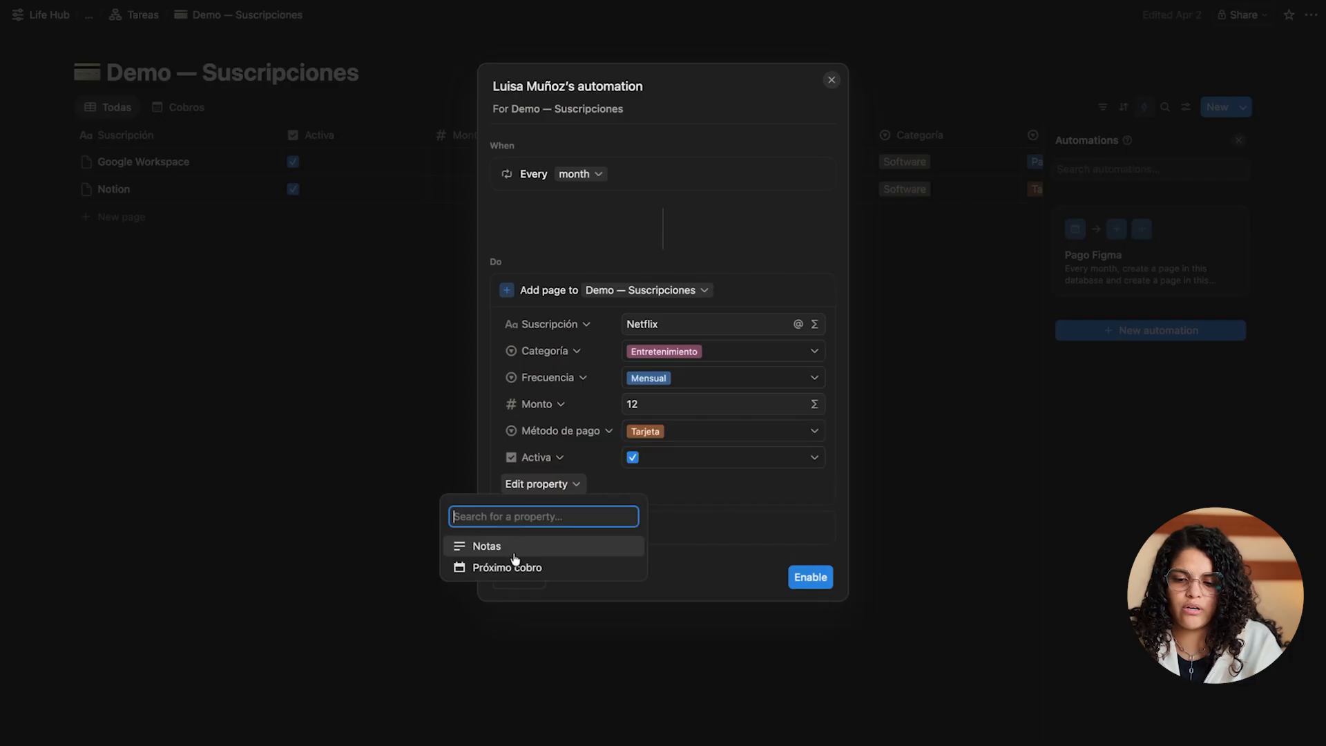
pyautogui.click(815, 583)
pyautogui.click(813, 578)
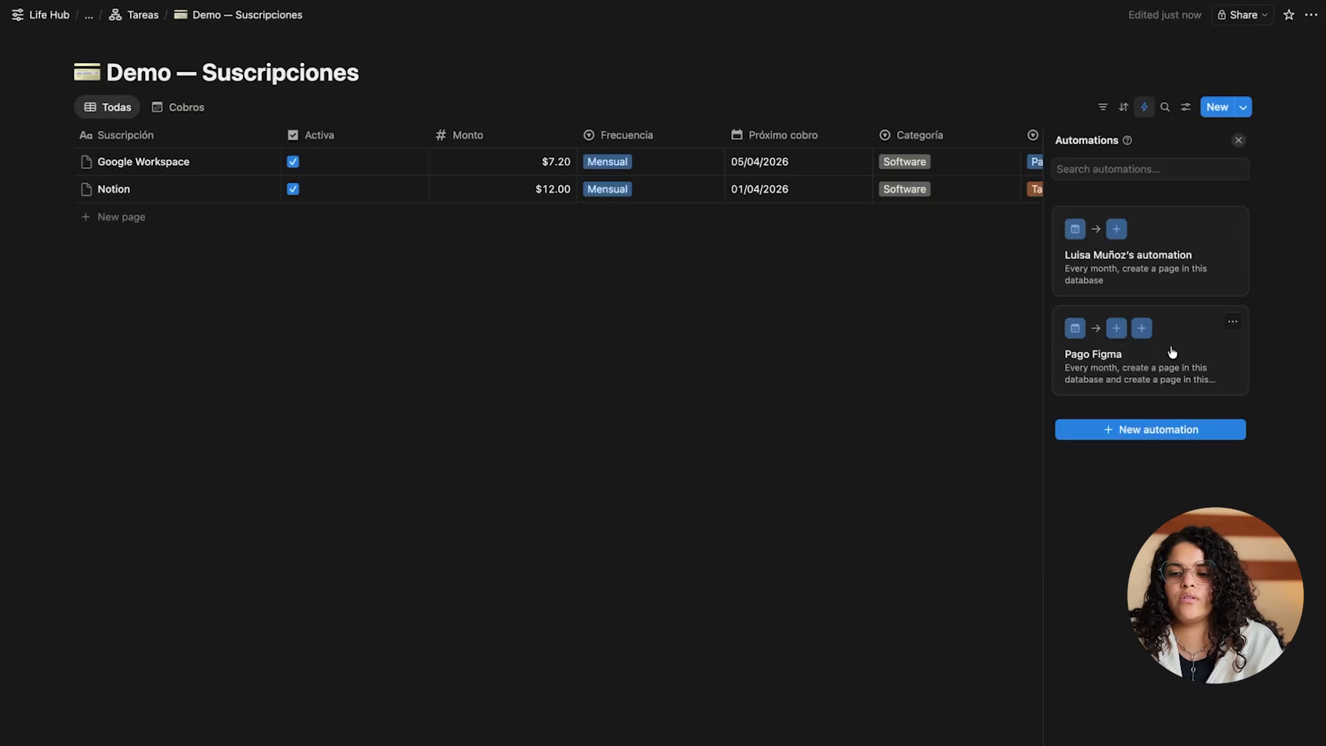
# Rename the new subscription automation as Pago Netflix and save the change
pyautogui.click(1123, 268)
pyautogui.doubleClick(603, 87)
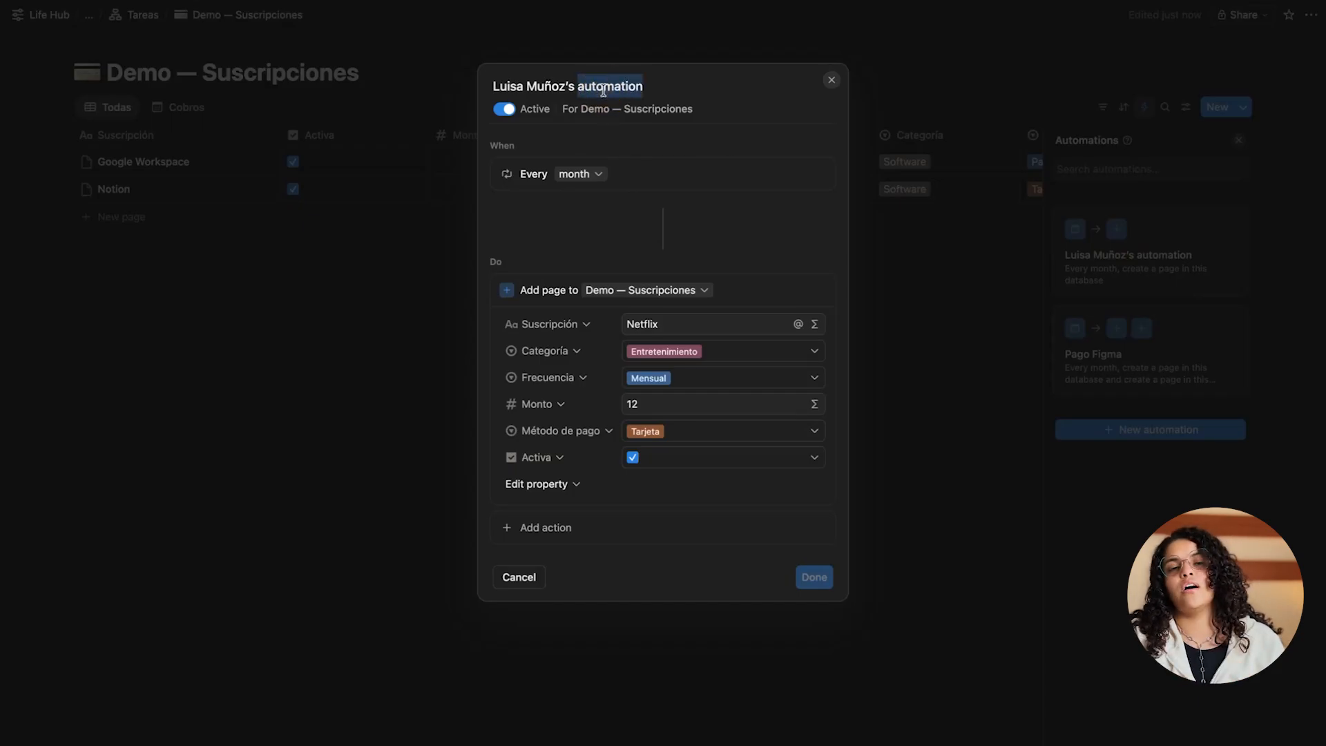
pyautogui.tripleClick(603, 89)
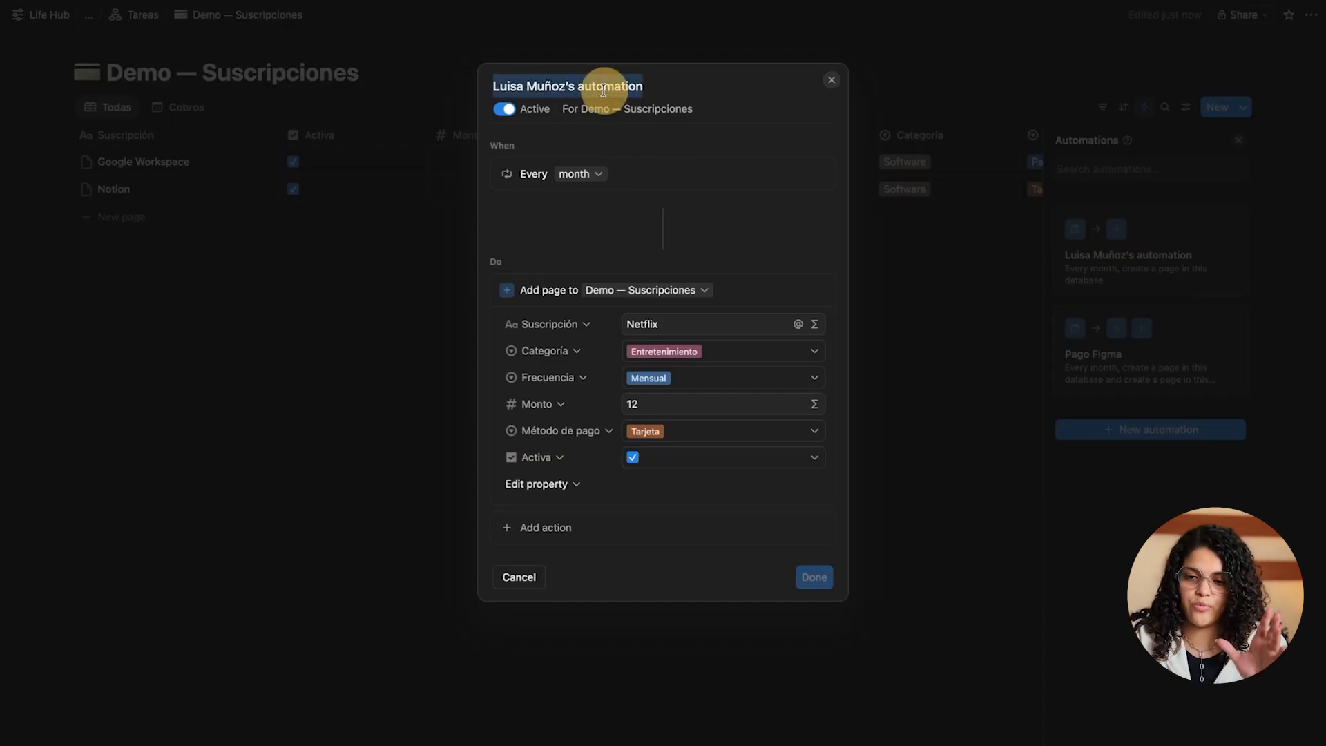
pyautogui.click(500, 81)
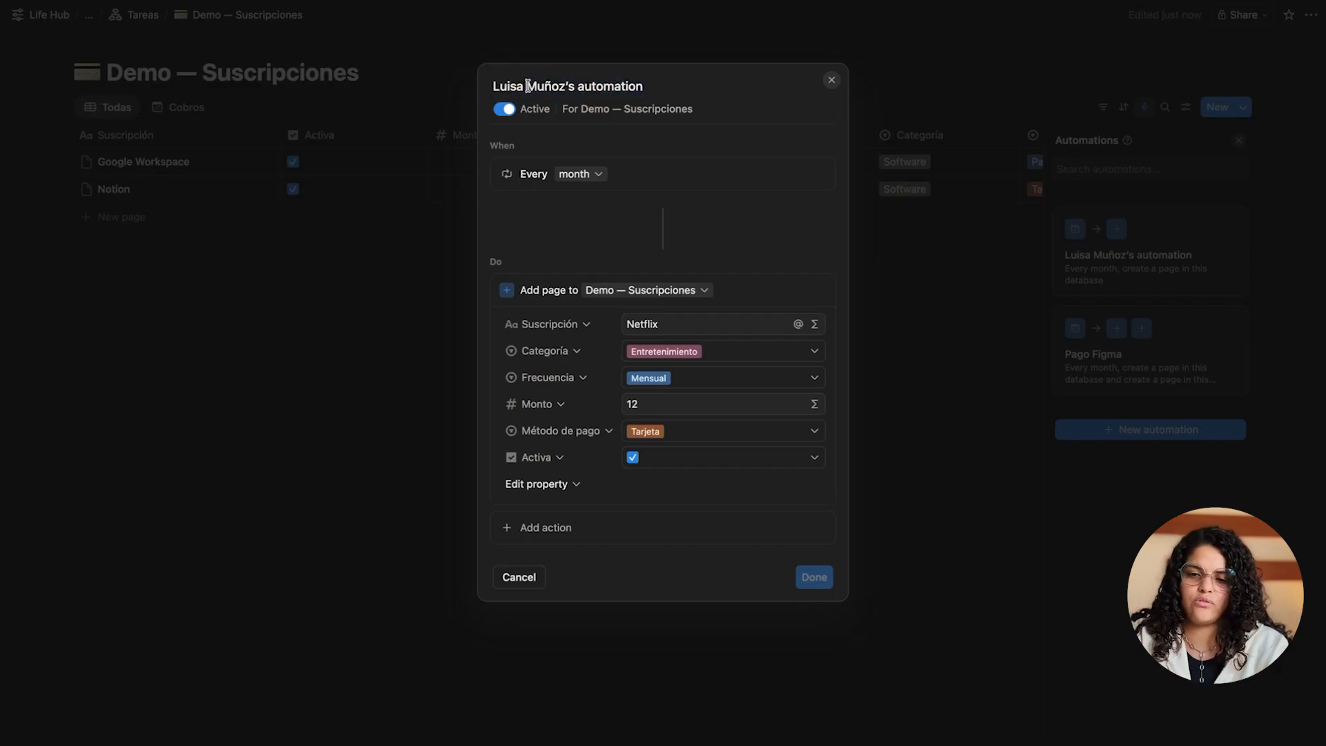
pyautogui.tripleClick(528, 86)
pyautogui.write('Netf')
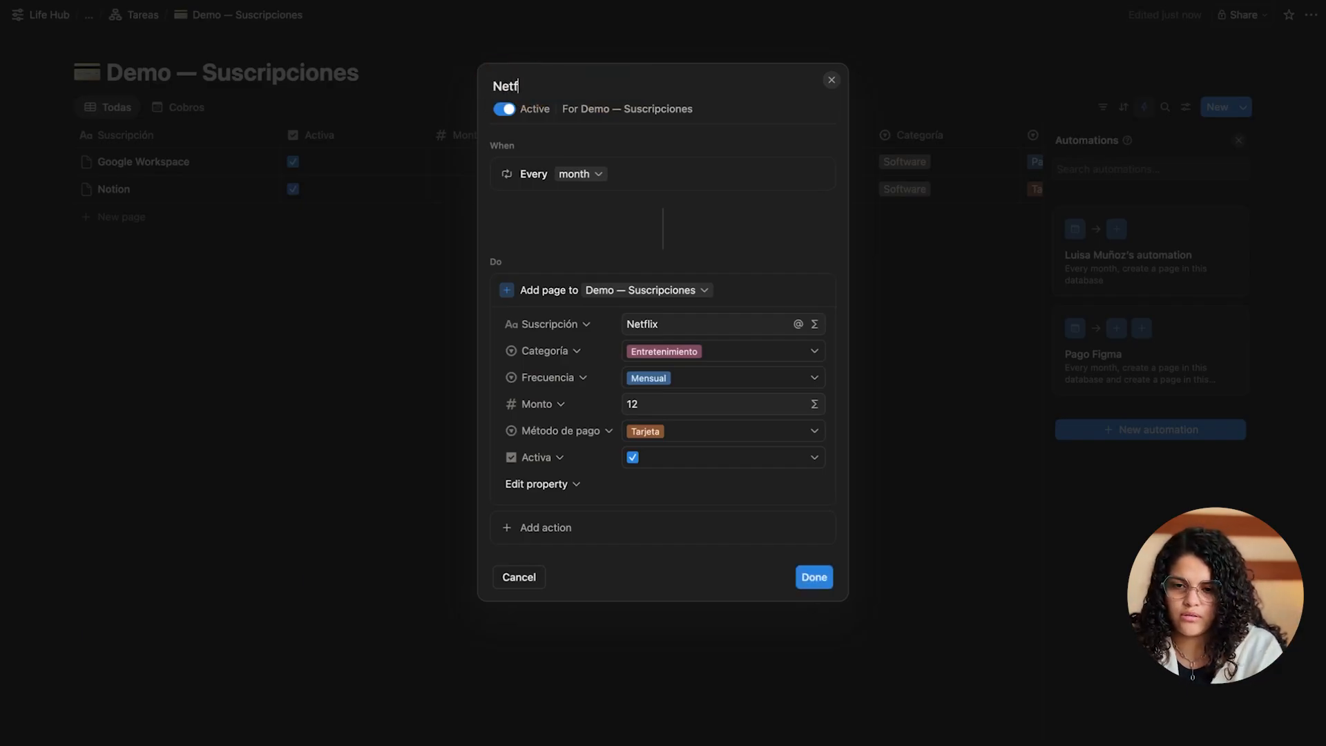
pyautogui.write('lix')
pyautogui.press('Home')
pyautogui.write('Pago')
pyautogui.click(814, 576)
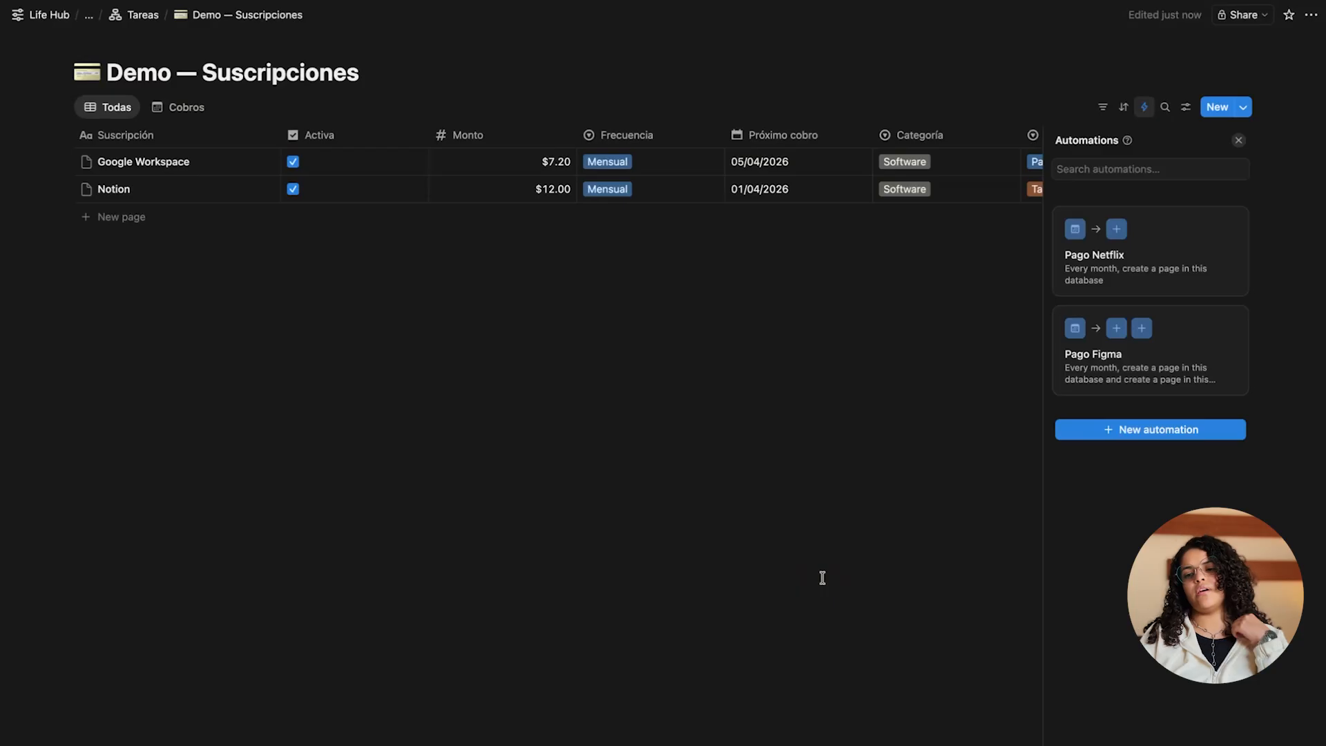
# Review the recurrence settings of the Pago Netflix automation's monthly trigger and close it without changes
pyautogui.click(572, 173)
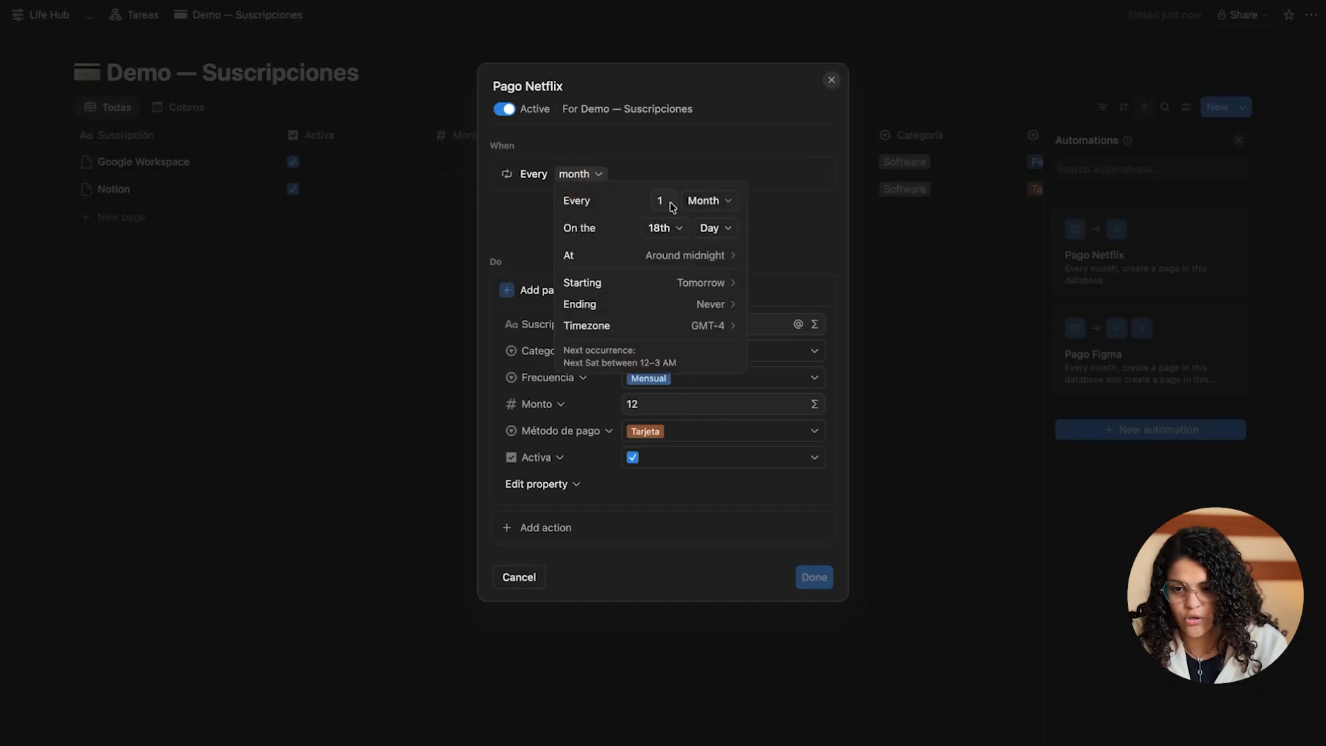
pyautogui.click(913, 228)
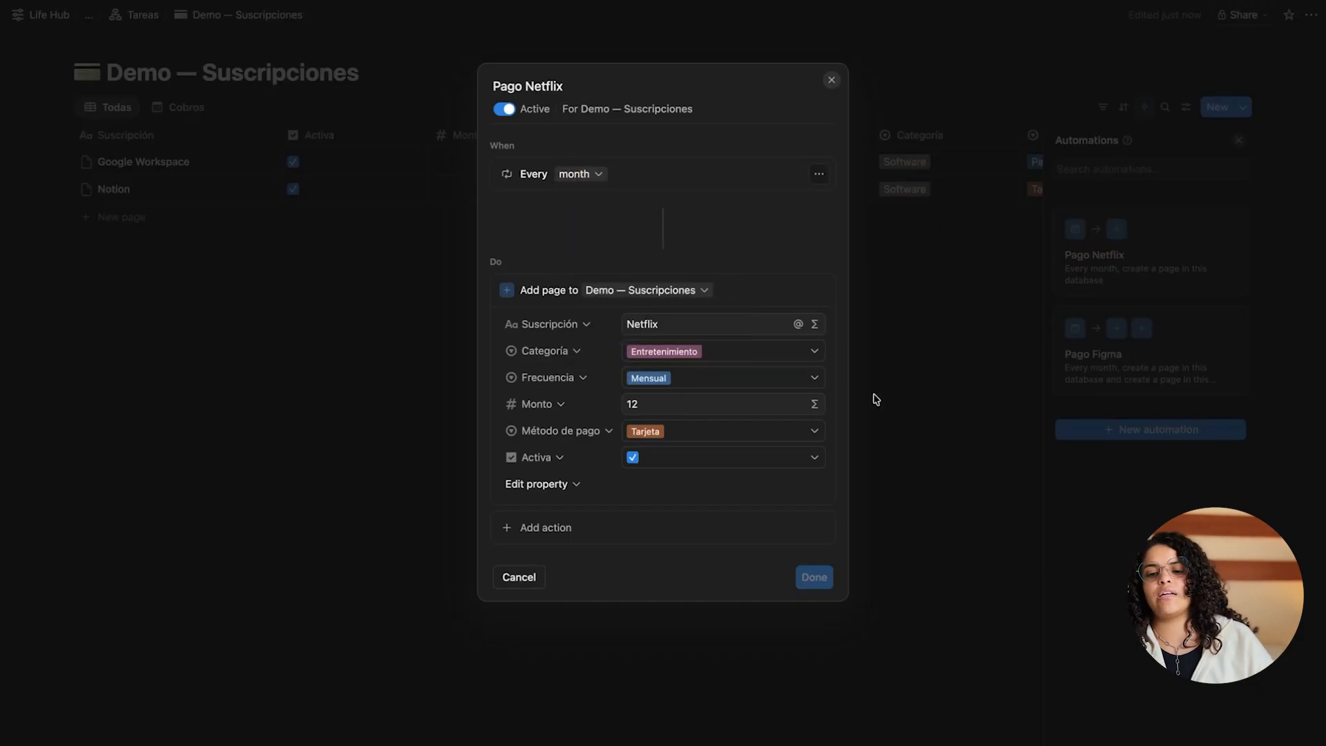
pyautogui.click(832, 80)
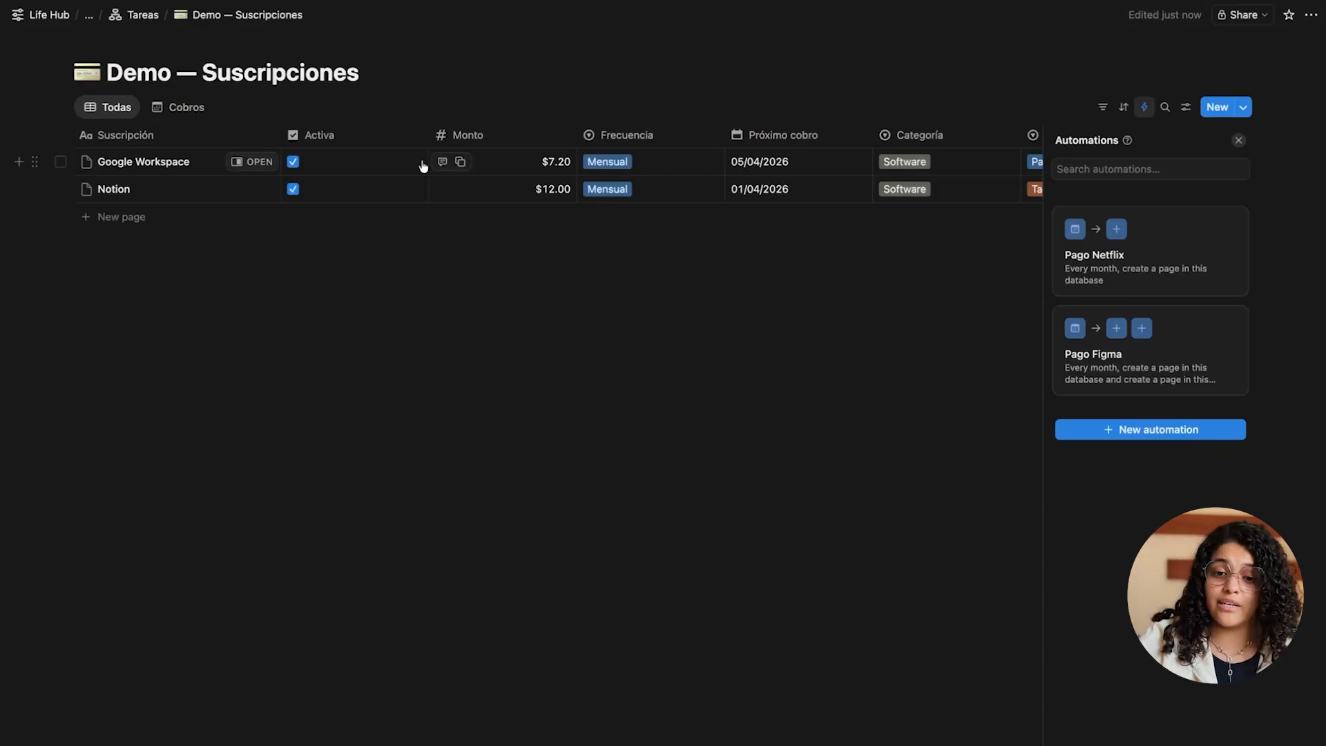
# Go to the Tareas database as a full page and open its Abono Seguro Médico automation for editing
pyautogui.click(145, 17)
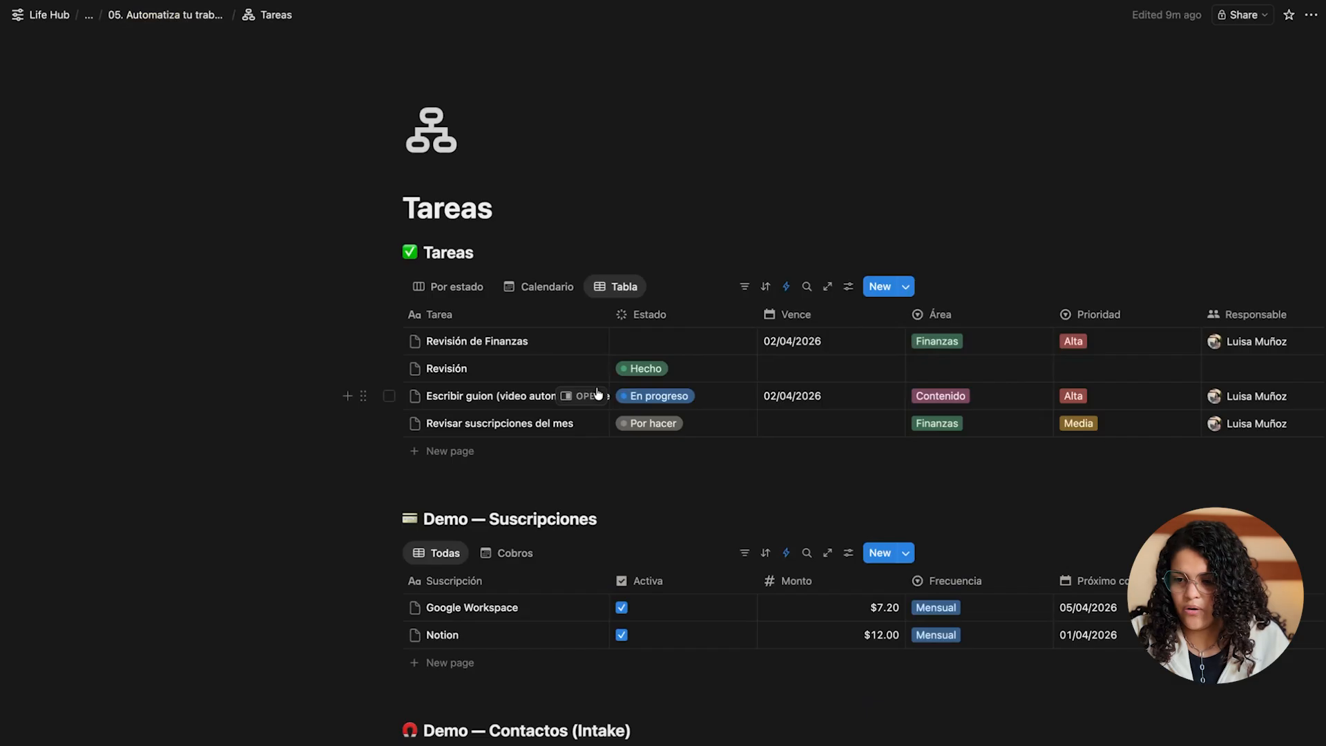
pyautogui.scroll(-3, 594, 345)
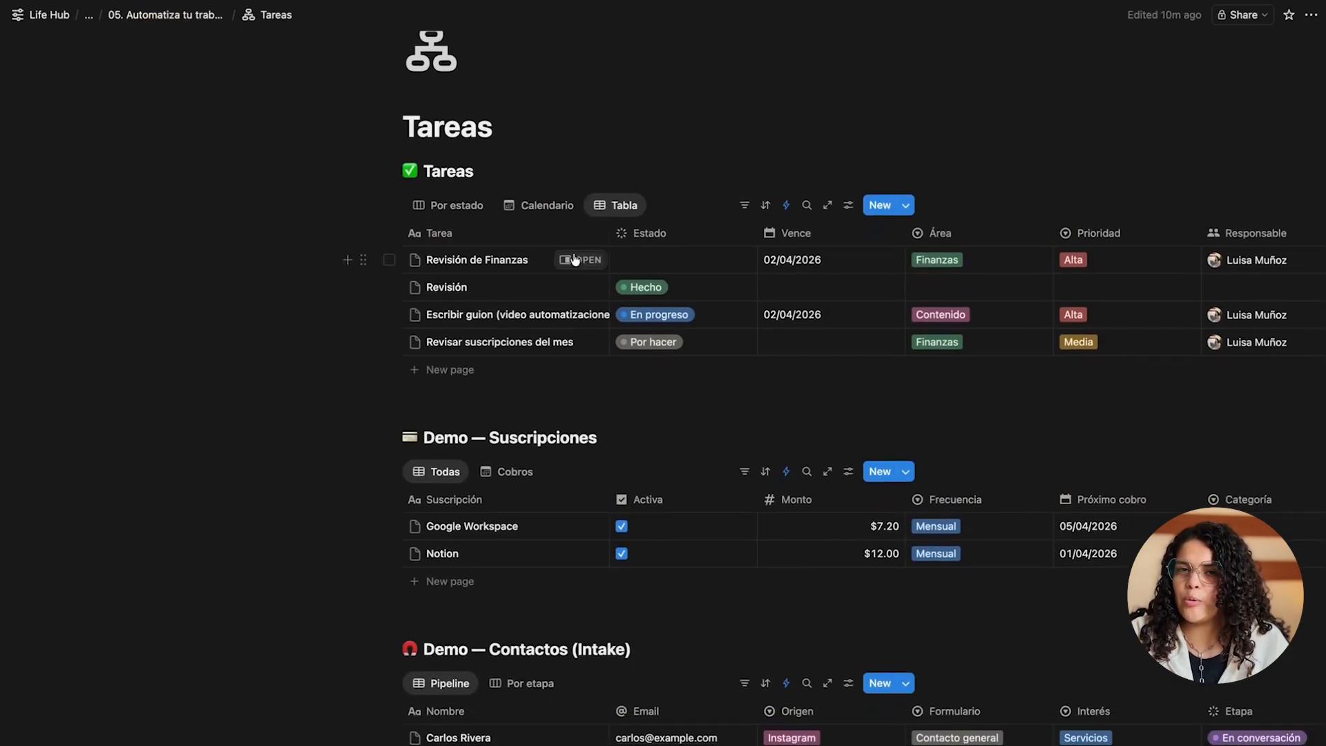
pyautogui.click(787, 205)
pyautogui.click(675, 144)
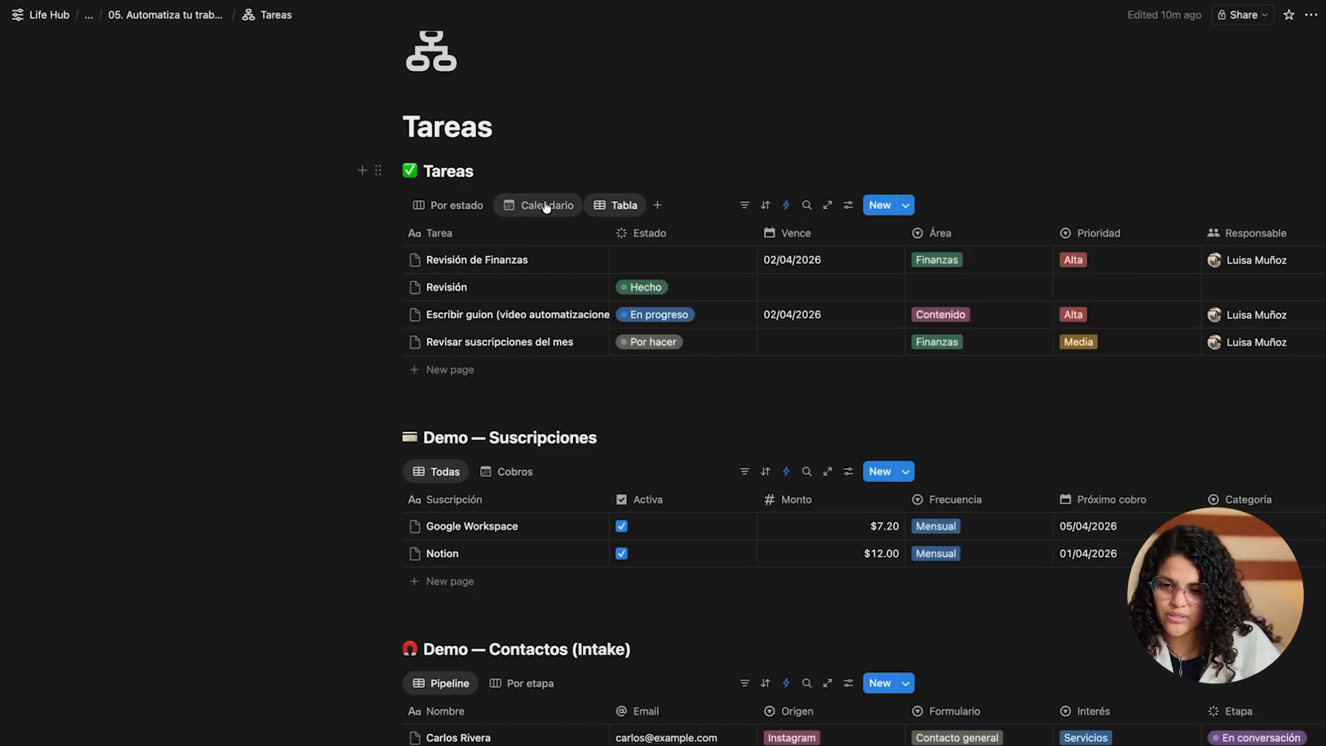
pyautogui.click(598, 207)
pyautogui.click(654, 348)
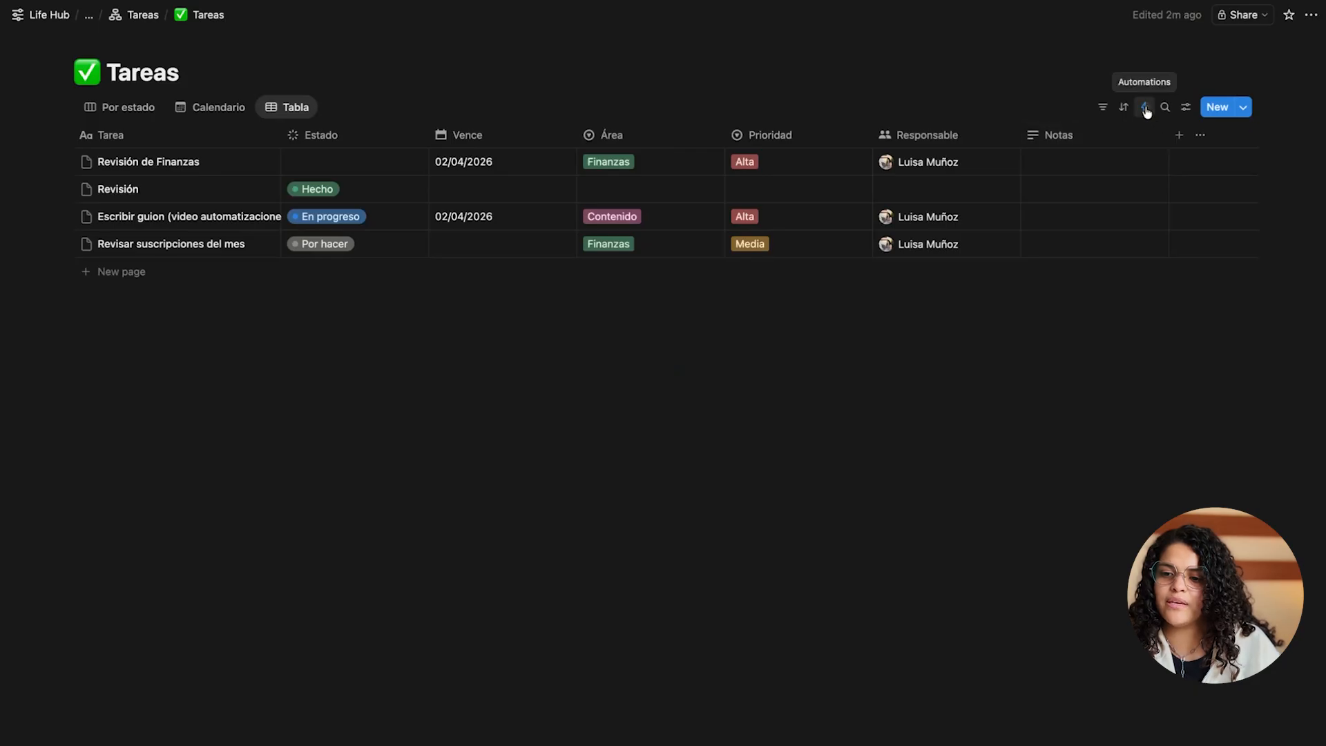
pyautogui.click(1146, 108)
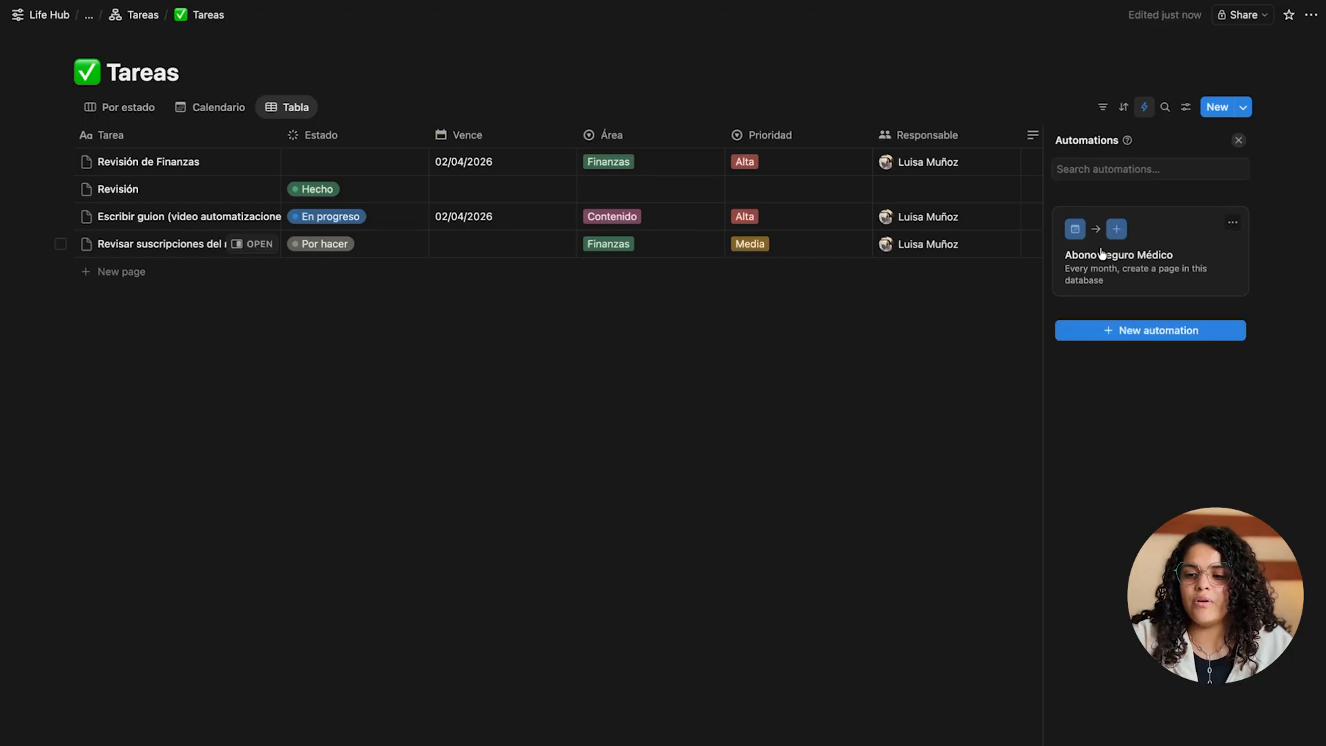
pyautogui.click(1101, 250)
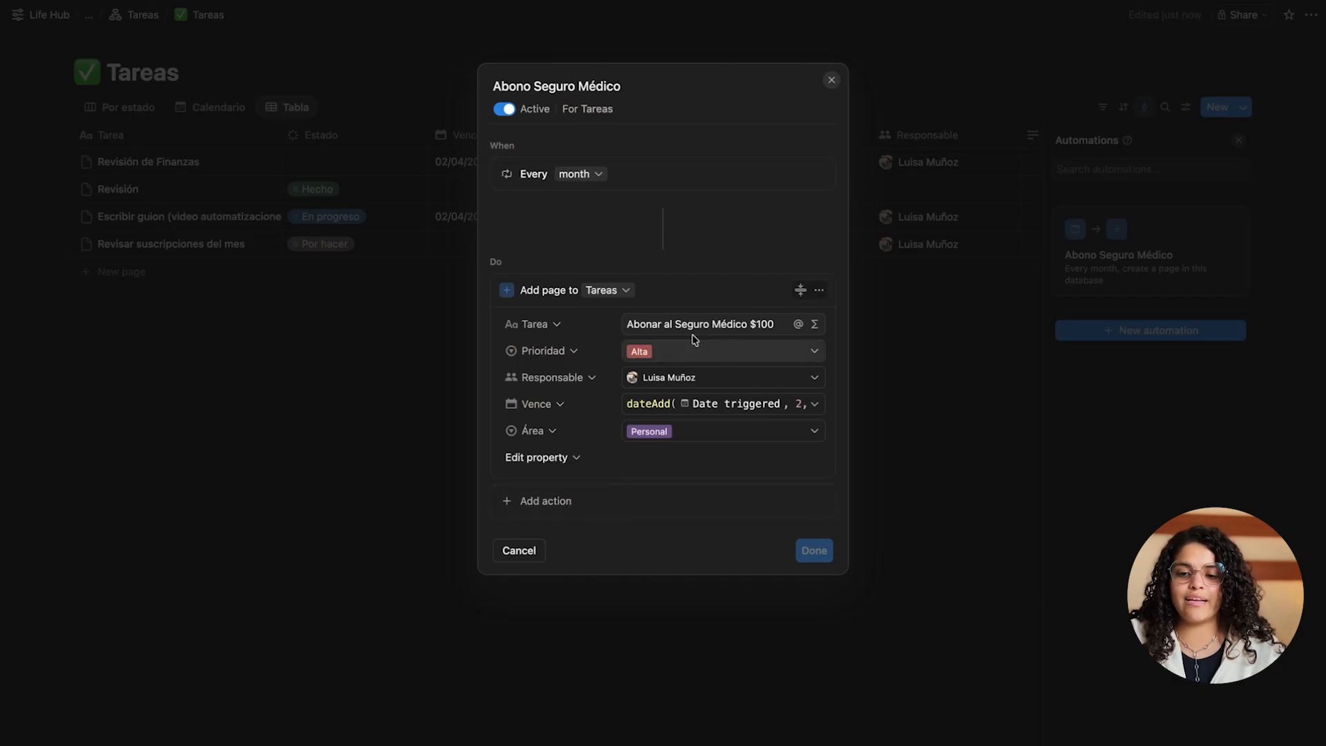
# Add a Send mail action from the first connected Gmail account, addressed to the workspace owner
pyautogui.click(592, 495)
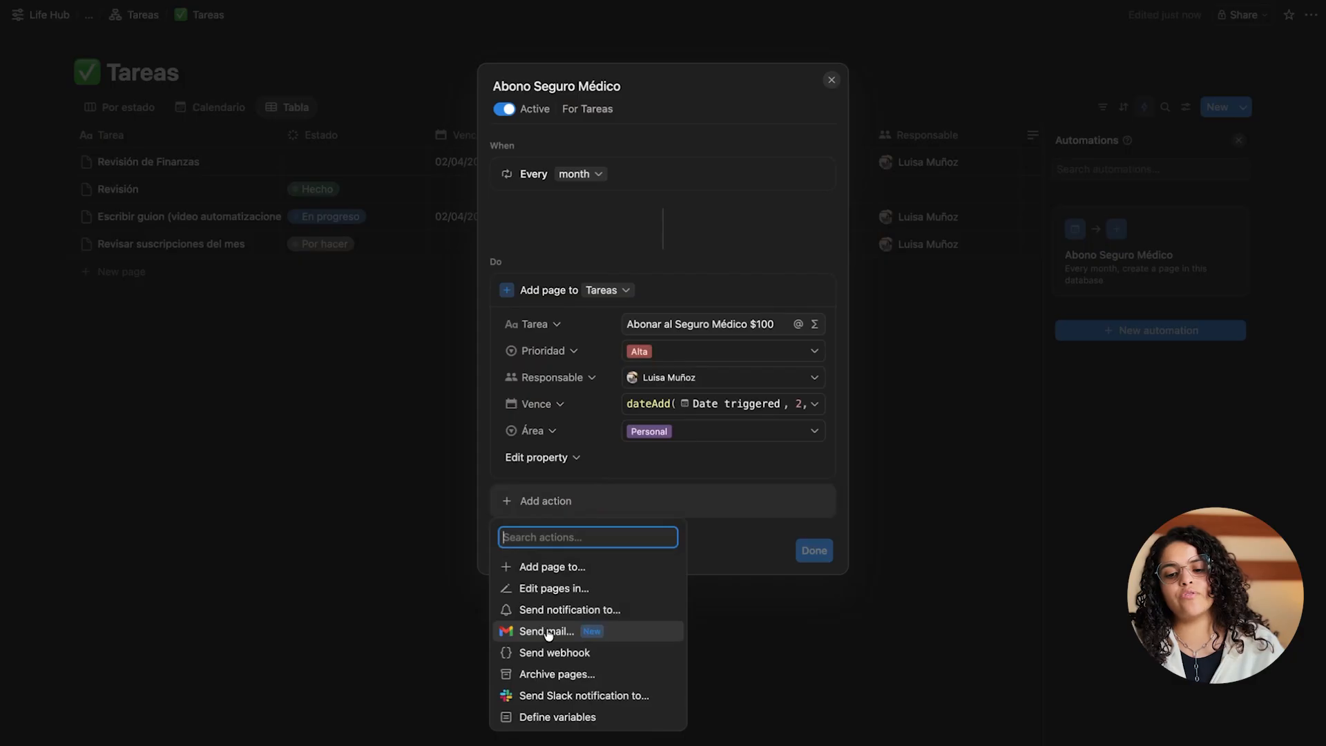
pyautogui.click(548, 632)
pyautogui.click(613, 500)
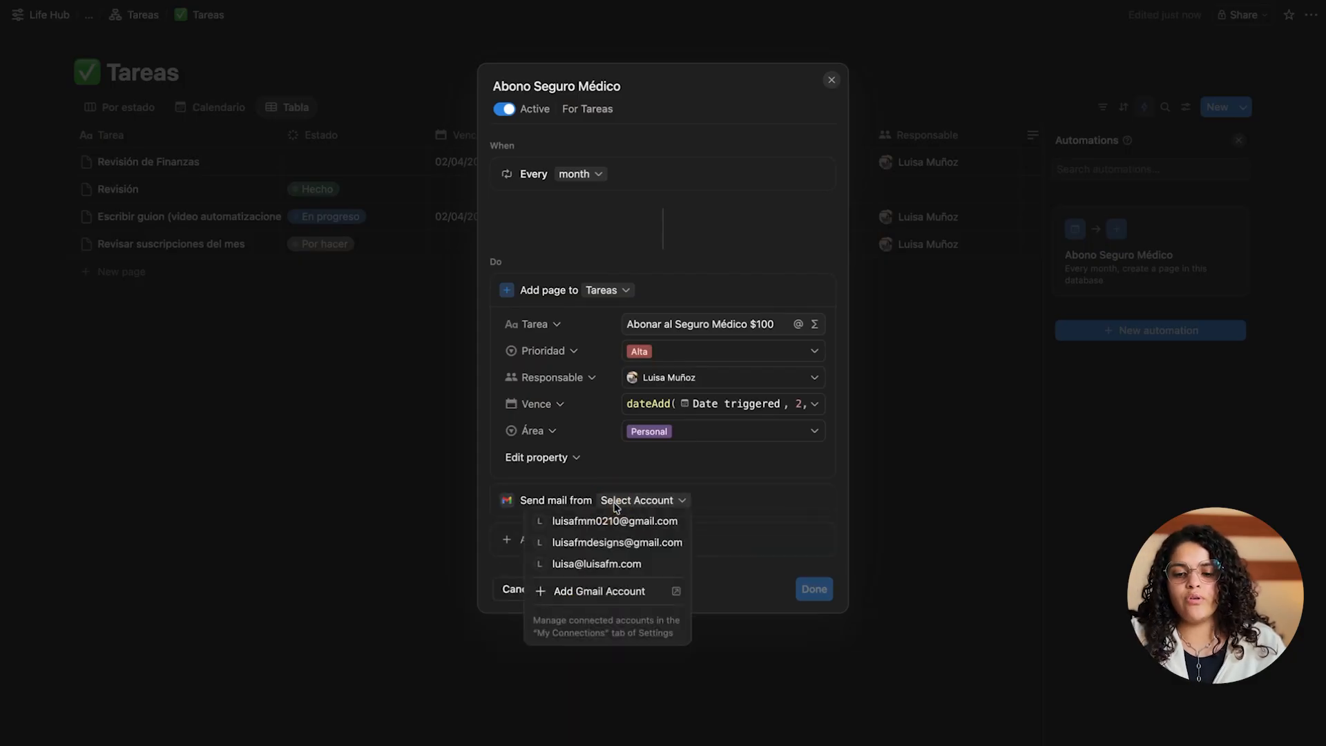
pyautogui.click(641, 521)
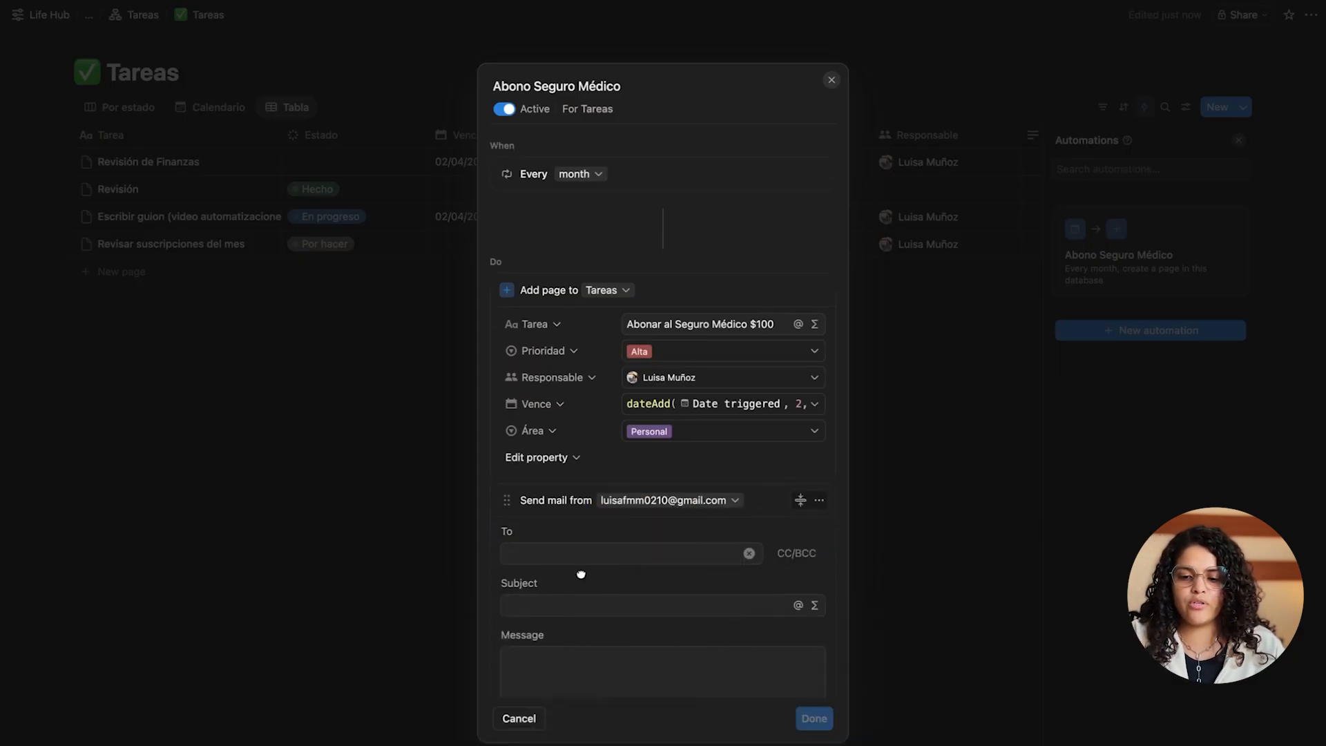
pyautogui.click(562, 556)
pyautogui.click(631, 522)
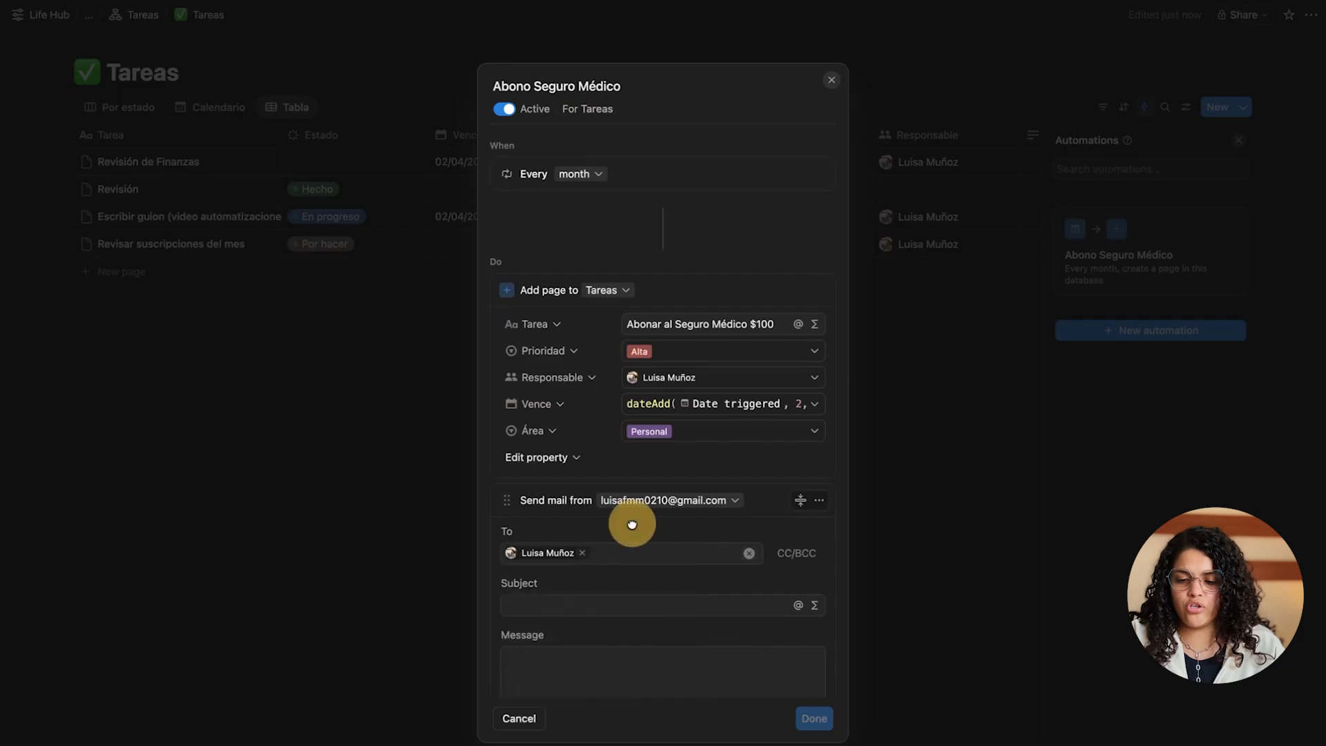
# Set the email subject to "🔔 Recordatorio: Abonar seguro médico"
pyautogui.scroll(-2, 687, 542)
pyautogui.scroll(-1, 588, 547)
pyautogui.click(535, 487)
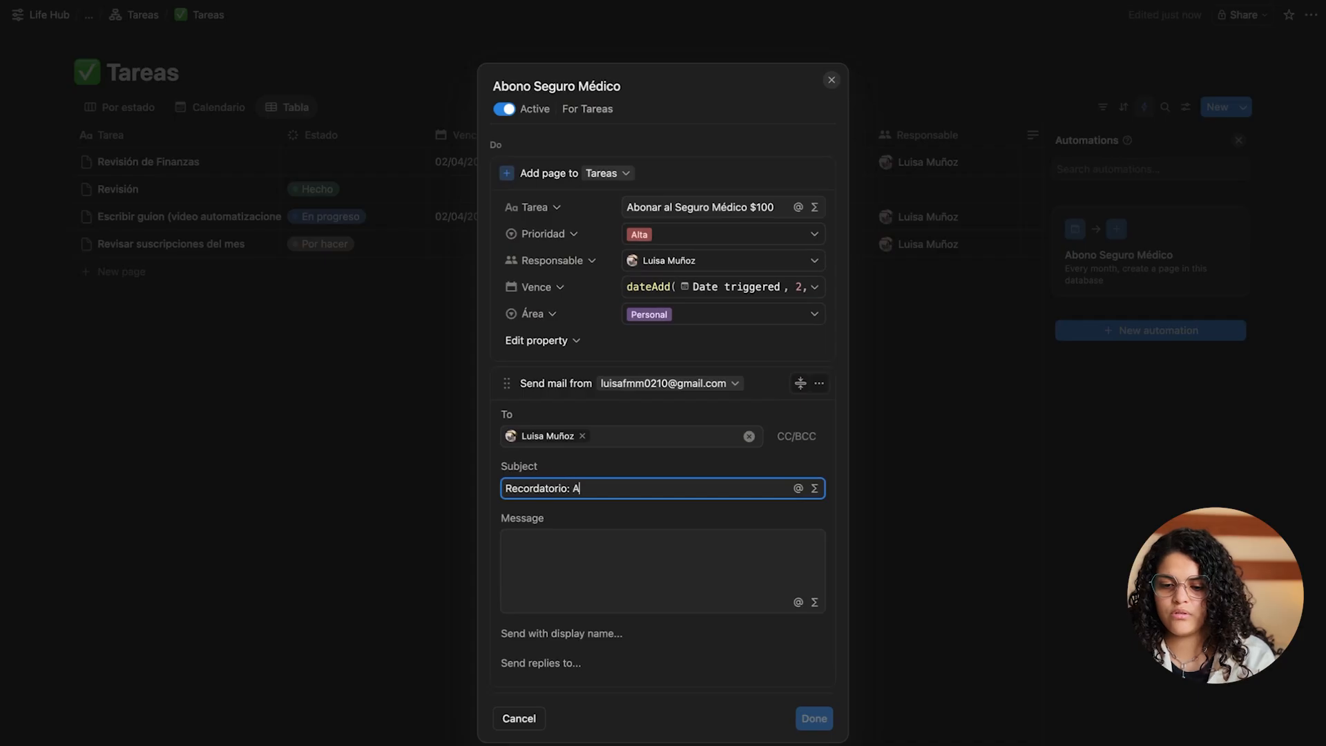
pyautogui.write('Recordatorio: Abonar seguro médico')
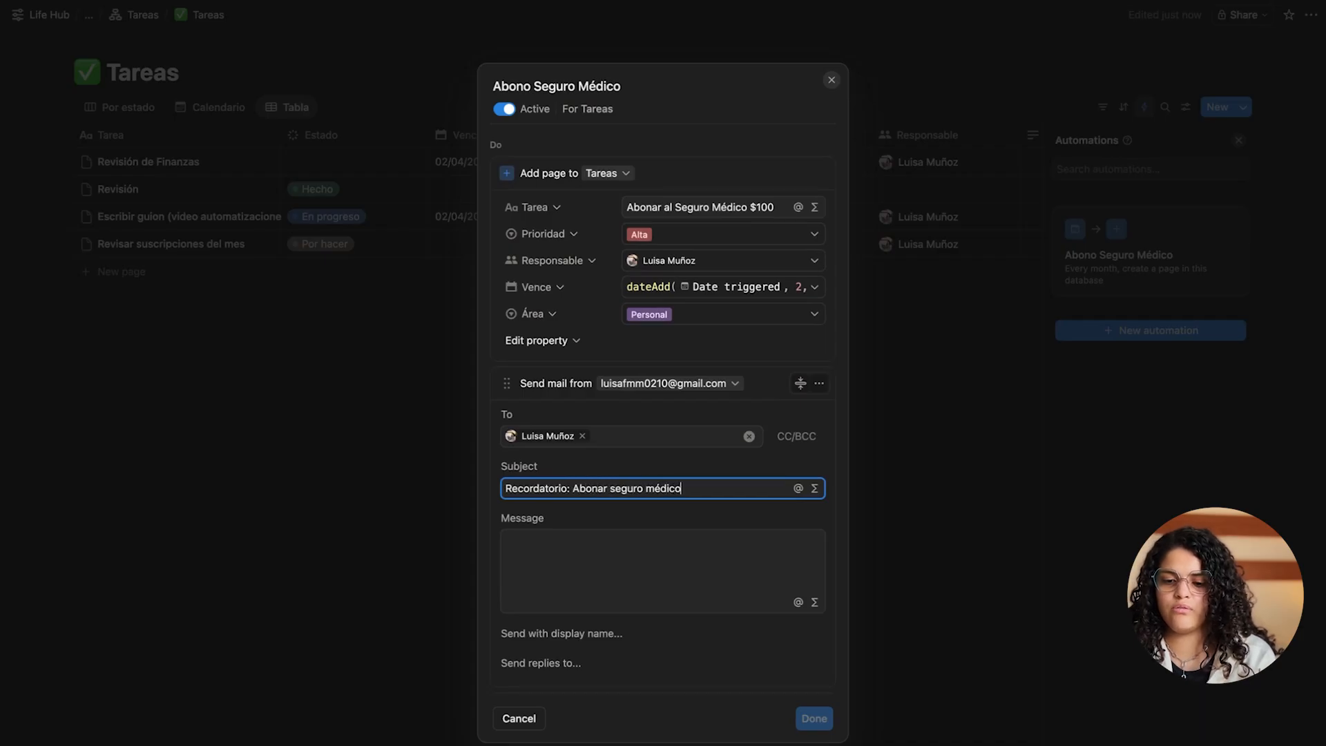
# Write the message with "Hola", the recipient's first name, and "Recuerda que debes abonar $100 a tu seguro médico en la fecha:"
pyautogui.click(539, 580)
pyautogui.write('Hola')
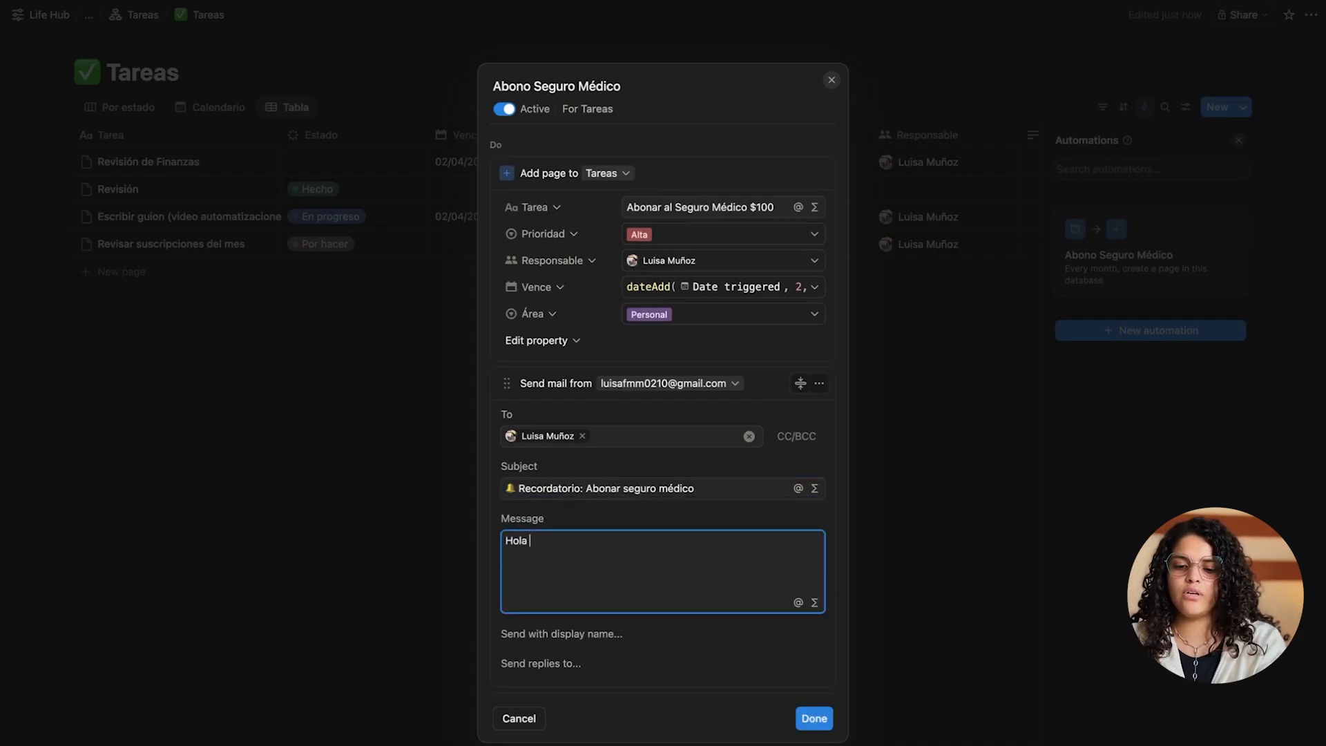
pyautogui.write(' Luisa,')
pyautogui.press('Return')
pyautogui.press('Return')
pyautogui.write('Recuerda que debes abonar $100 a tu seguro médico en la f')
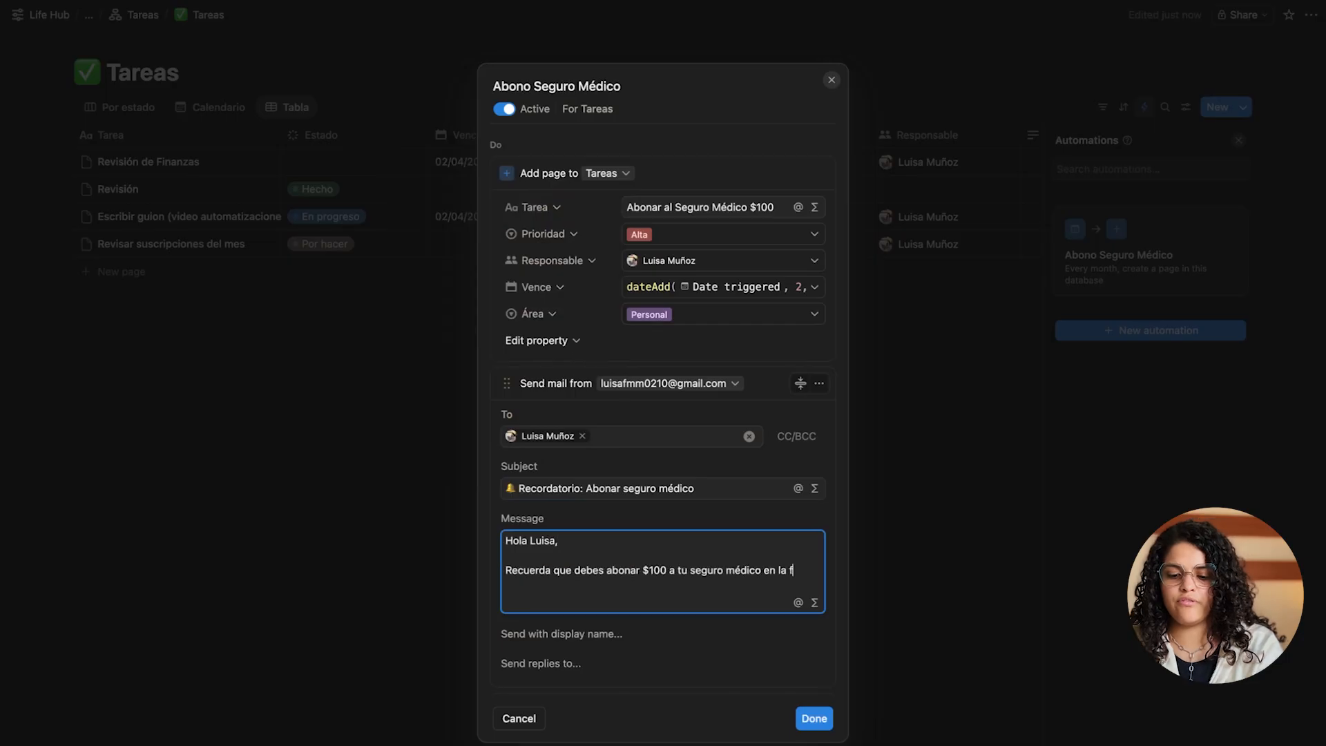
pyautogui.write('echa:')
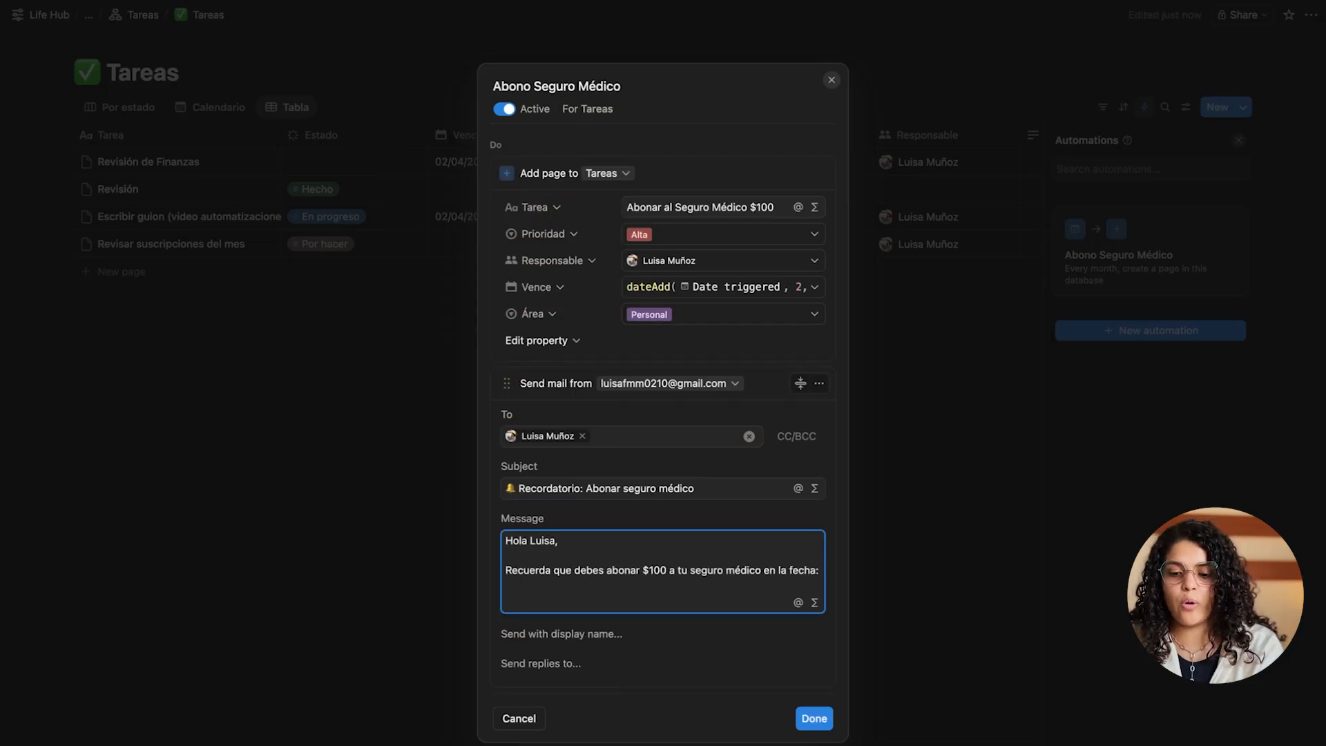
# Insert the added page's Vence property on a new line of the message, followed by a period and a blank line
pyautogui.press('Return')
pyautogui.write('@')
pyautogui.click(584, 284)
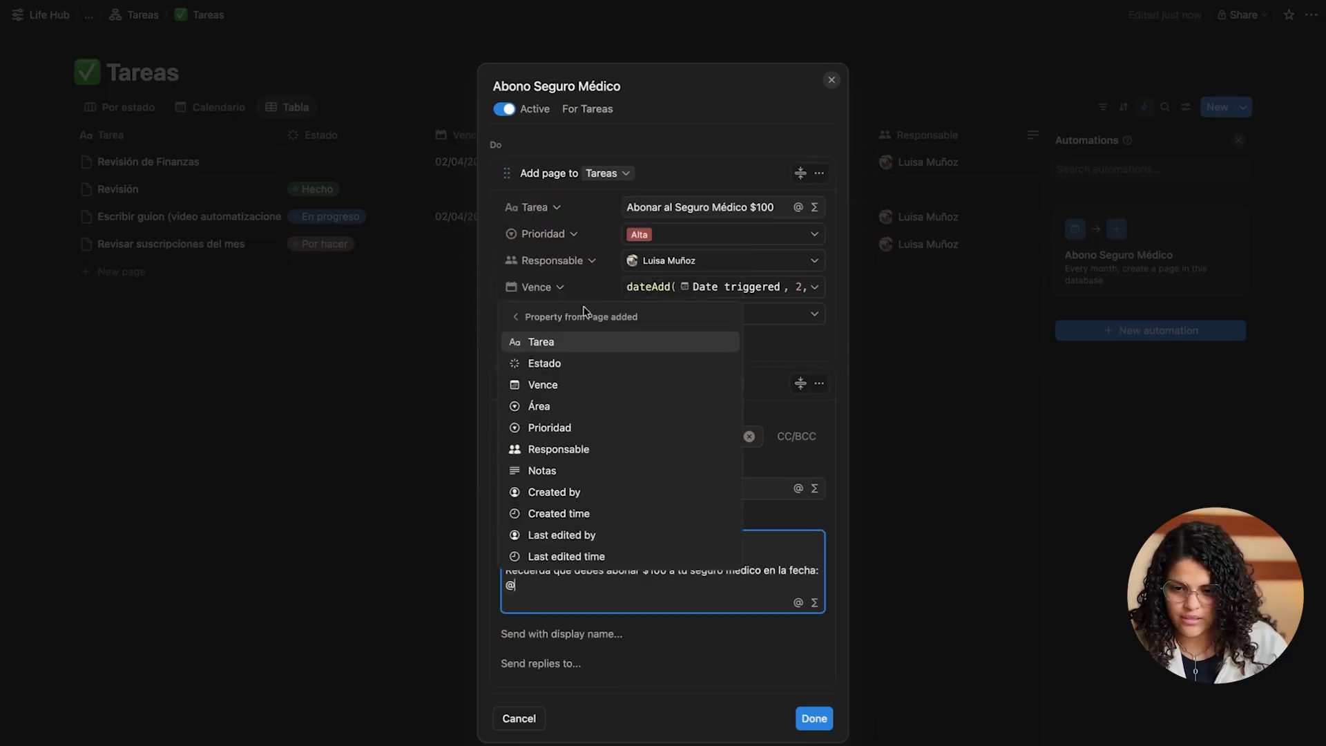
pyautogui.click(578, 385)
pyautogui.write('.')
pyautogui.press('Return')
pyautogui.press('Return')
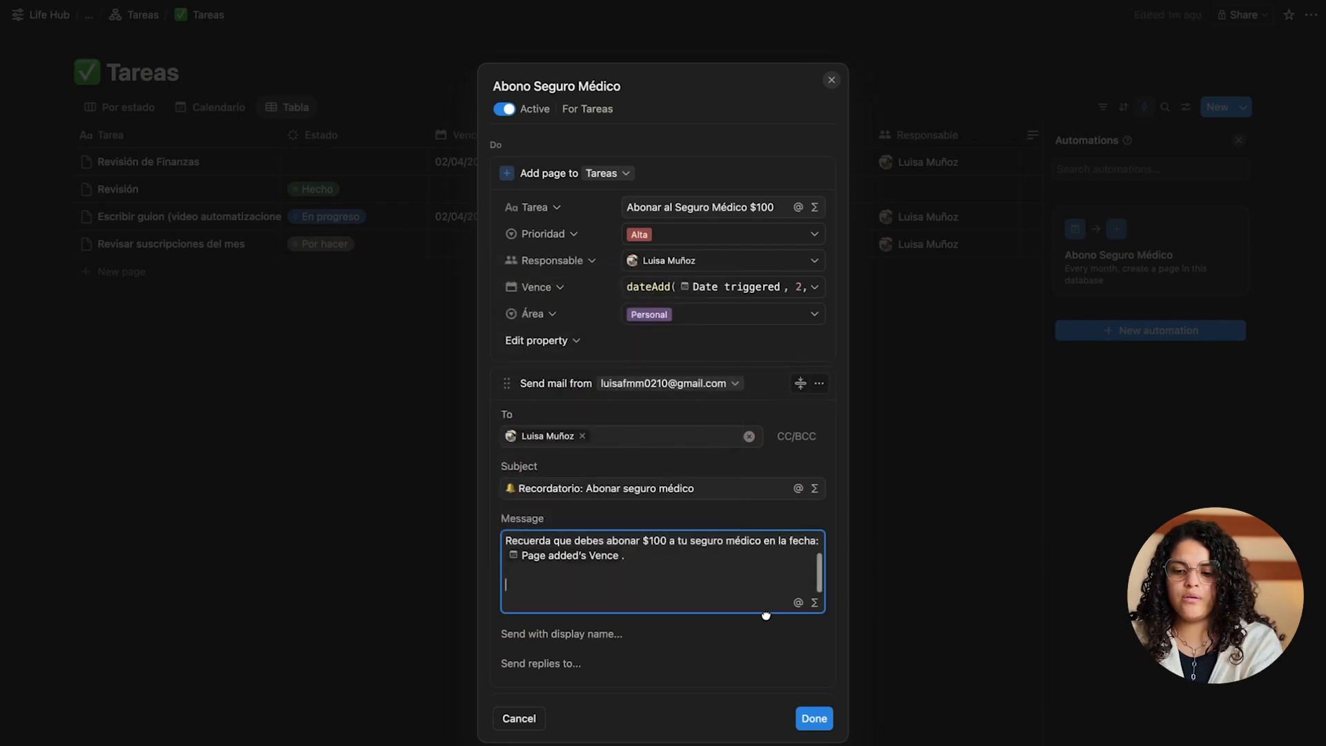
# Insert a link to the added page at the end of the email message and save the Abono Seguro Médico automation
pyautogui.click(798, 602)
pyautogui.scroll(-2, 630, 492)
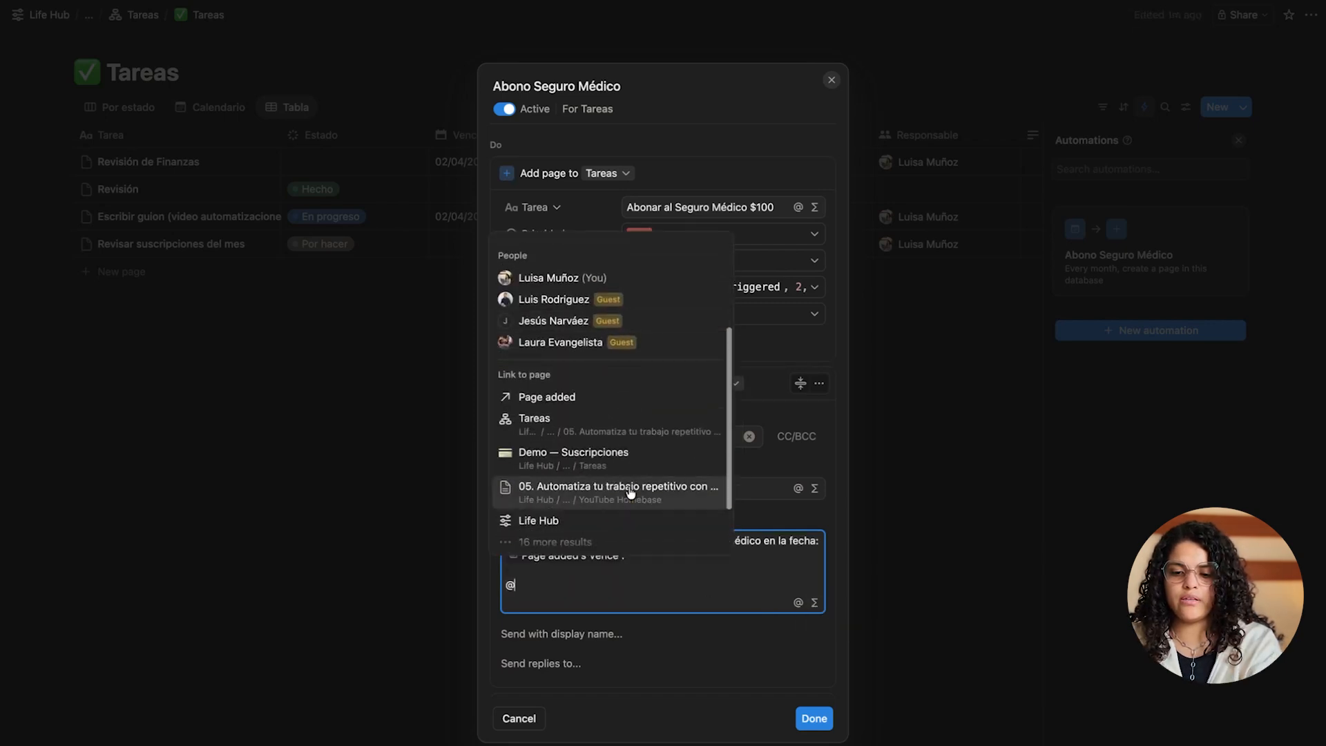
pyautogui.click(563, 360)
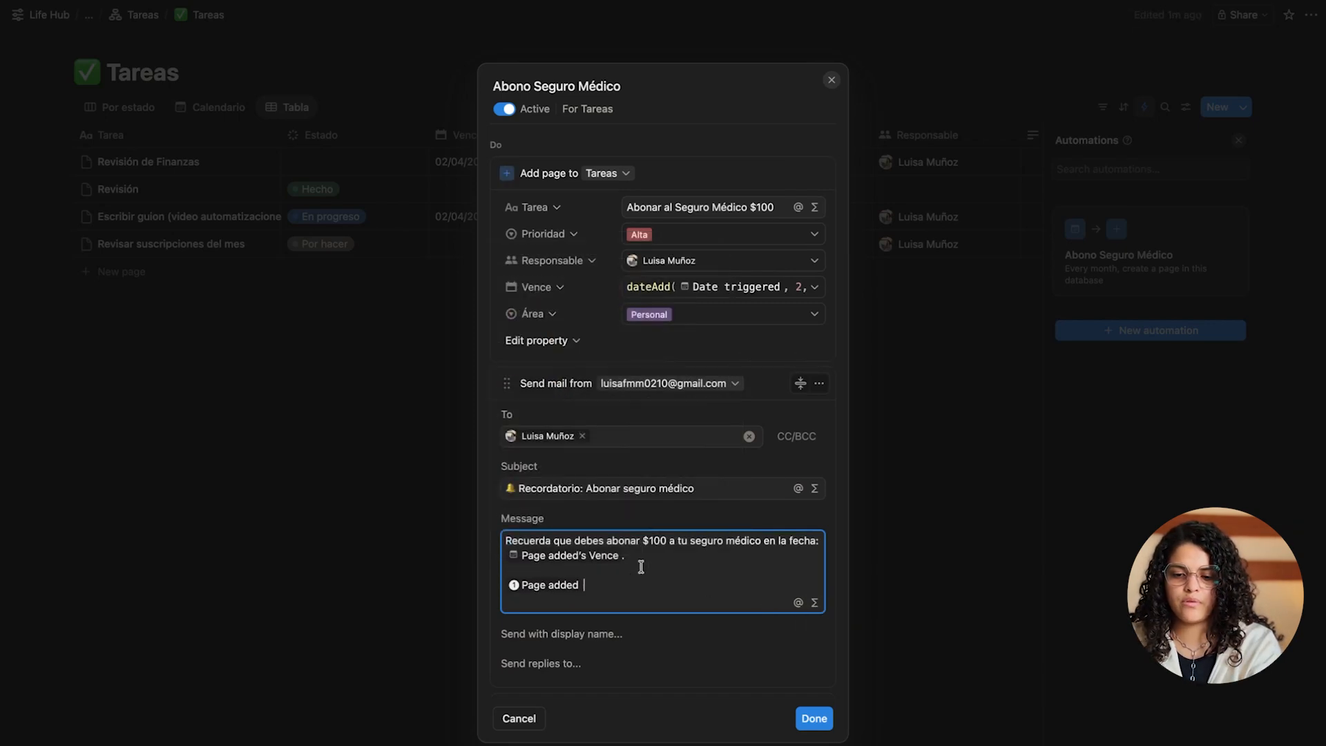
pyautogui.scroll(-3, 649, 580)
pyautogui.scroll(6, 652, 608)
pyautogui.scroll(-2, 629, 509)
pyautogui.scroll(-1, 629, 509)
pyautogui.scroll(4, 598, 442)
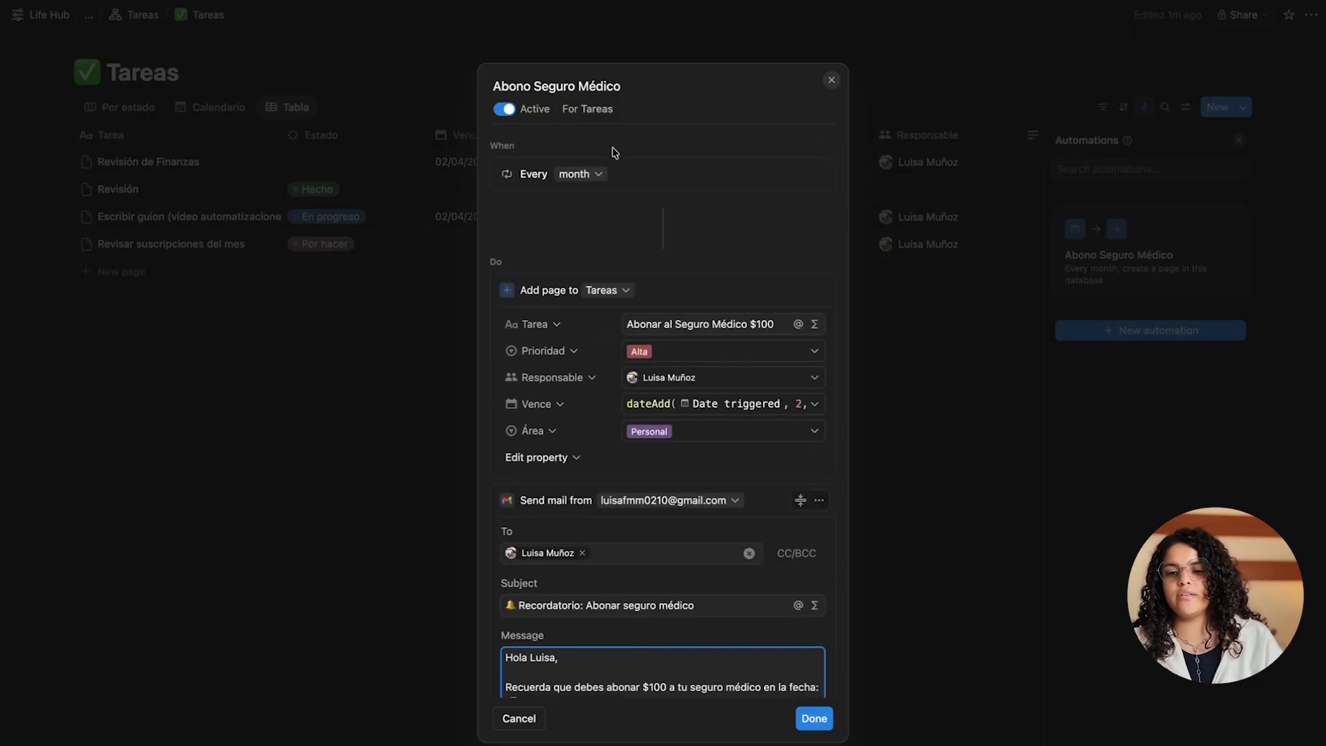
pyautogui.click(822, 725)
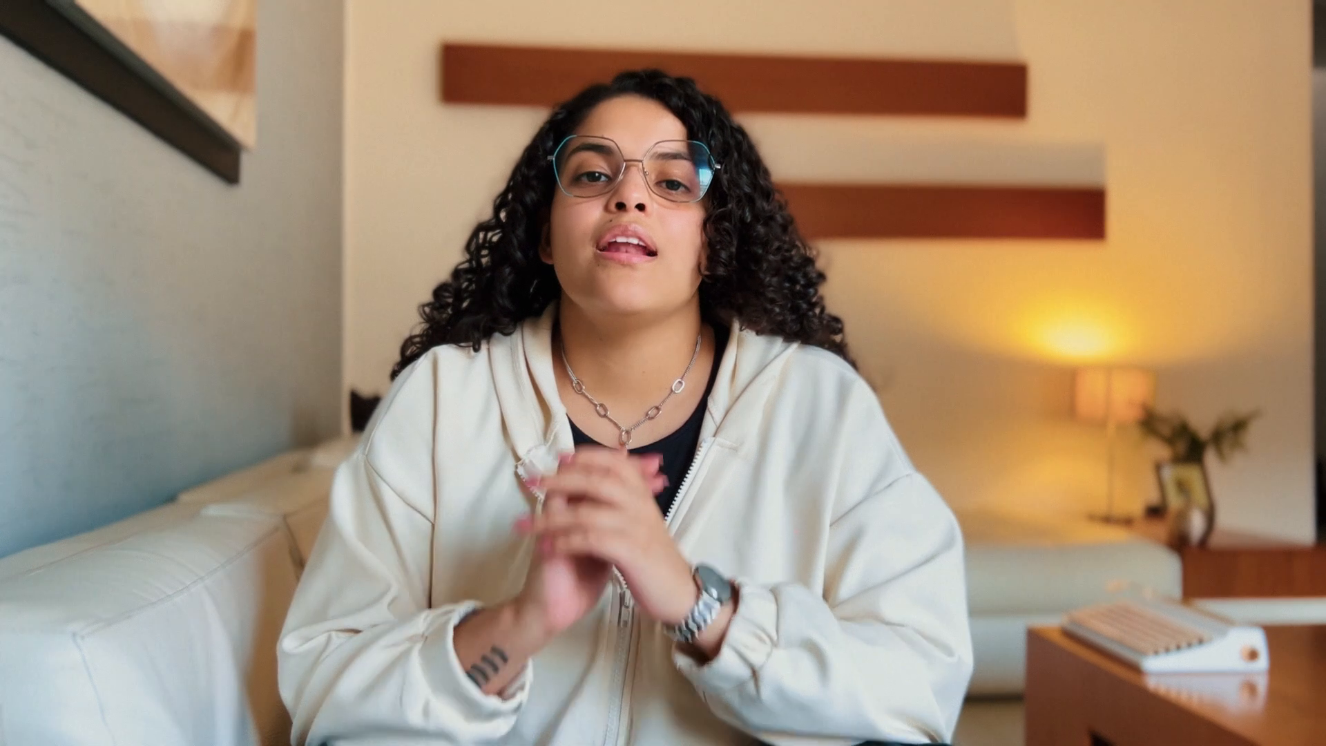
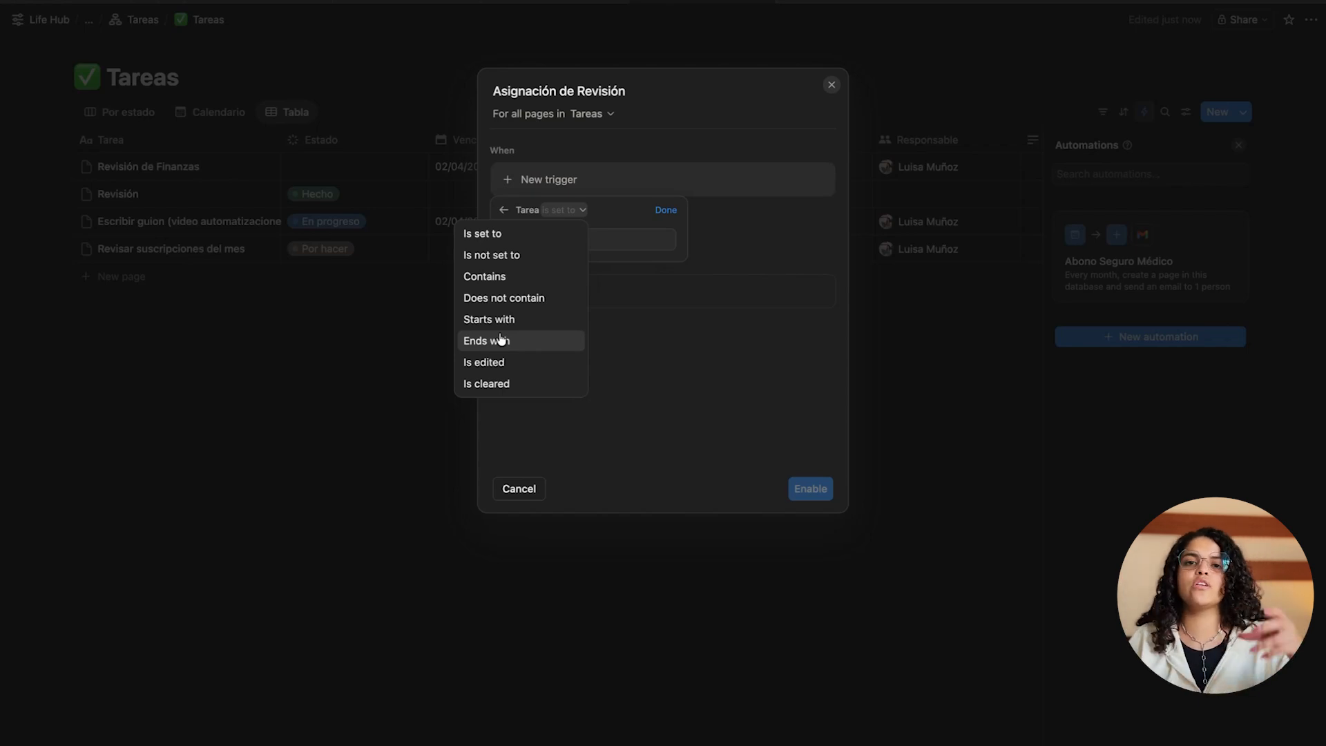
# Examine the trigger conditions offered for the Estado, Notas, Prioridad, Responsable and Área properties
pyautogui.press('Escape')
pyautogui.press('Escape')
pyautogui.click(594, 392)
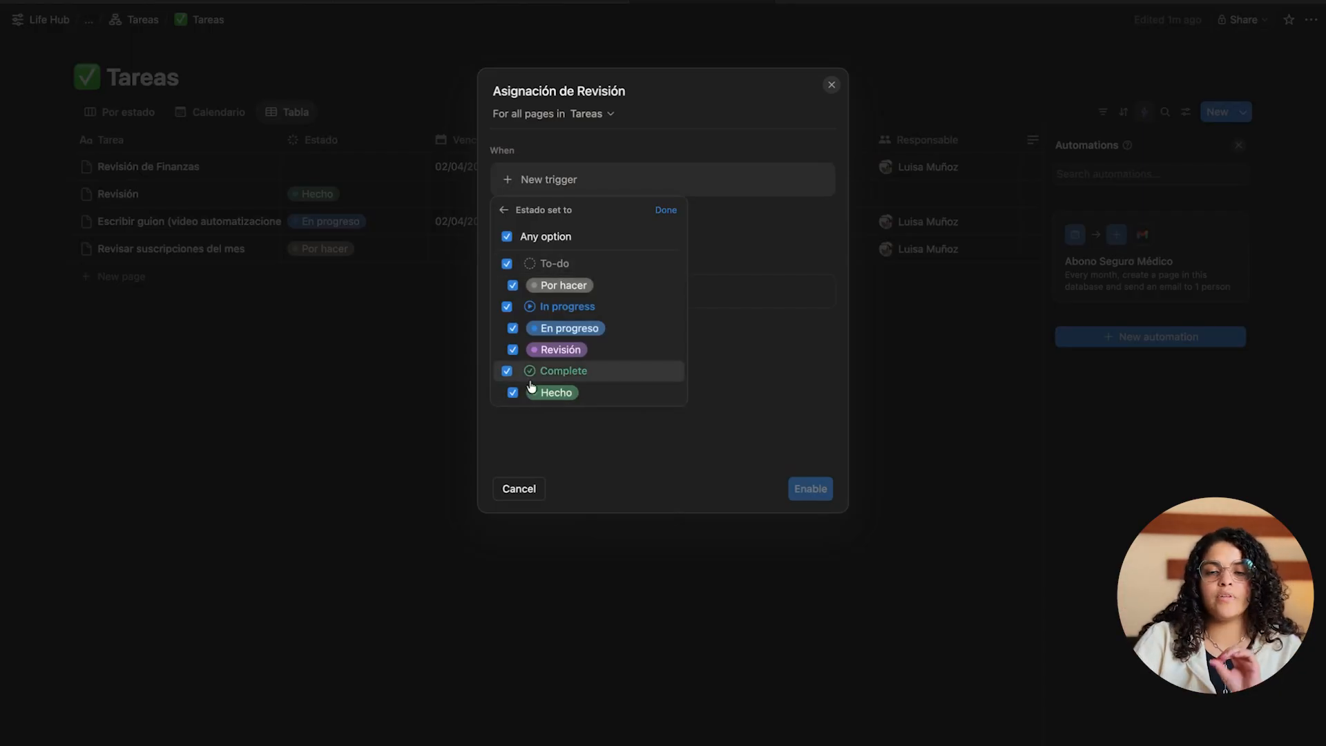
pyautogui.click(502, 210)
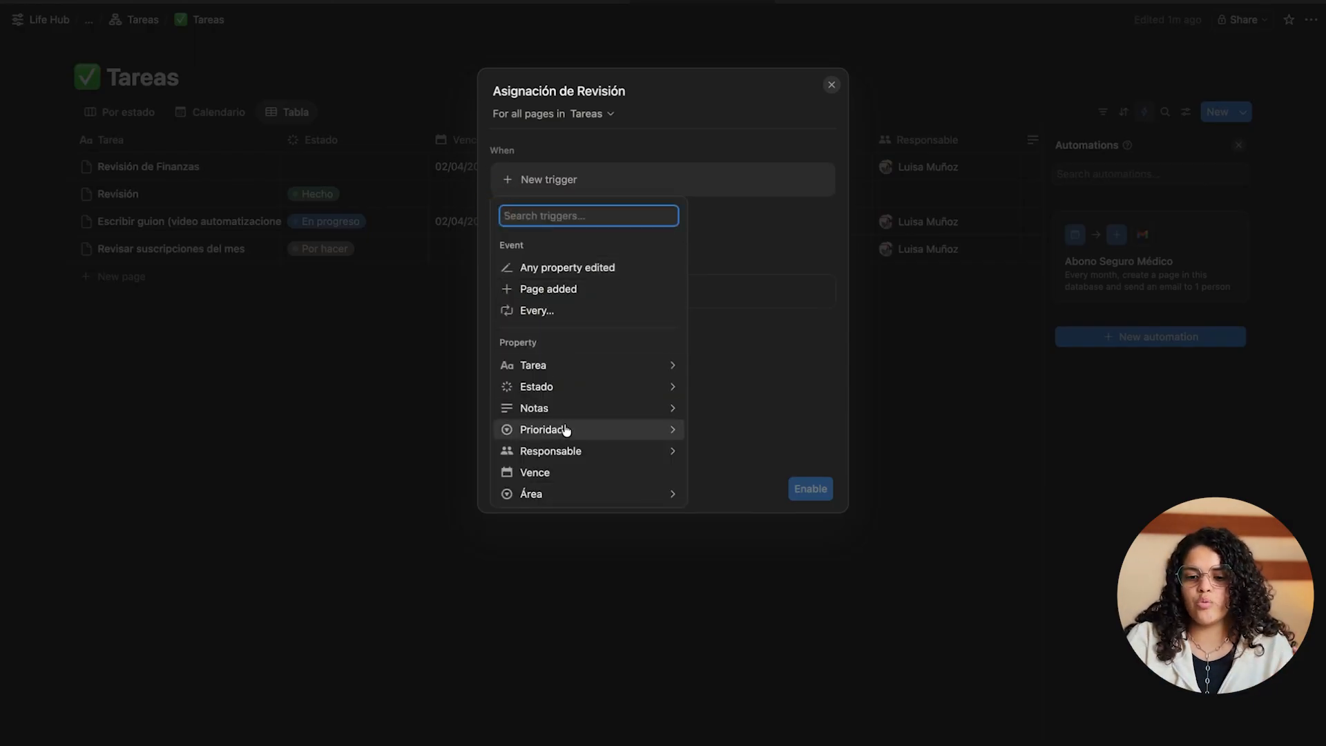
pyautogui.click(597, 412)
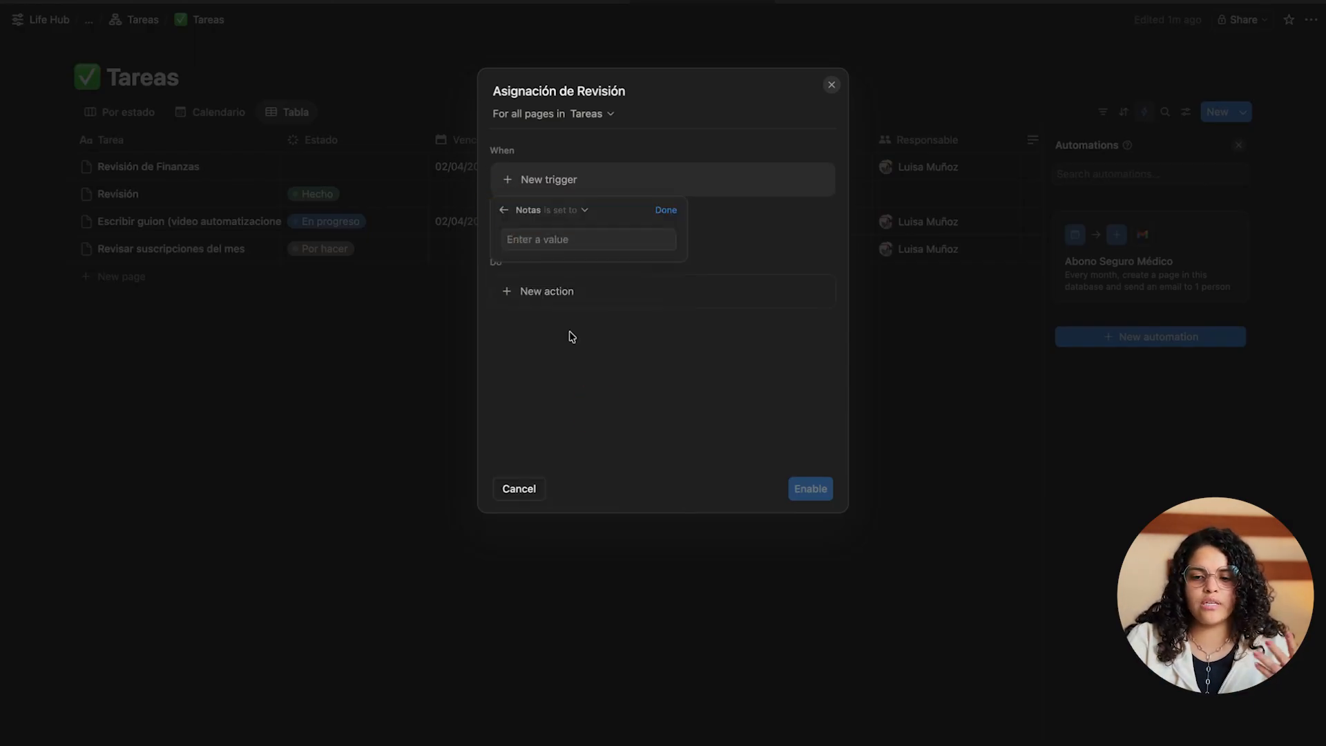
pyautogui.click(504, 210)
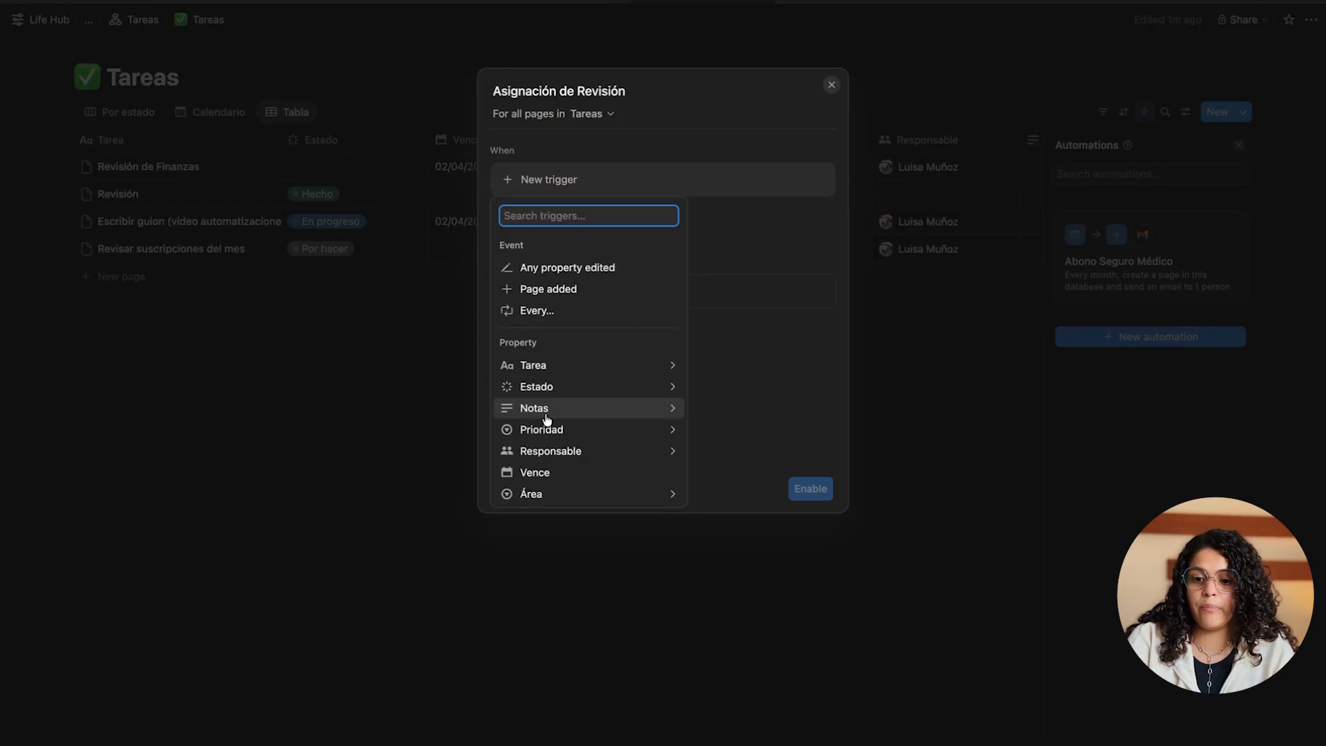
pyautogui.click(554, 431)
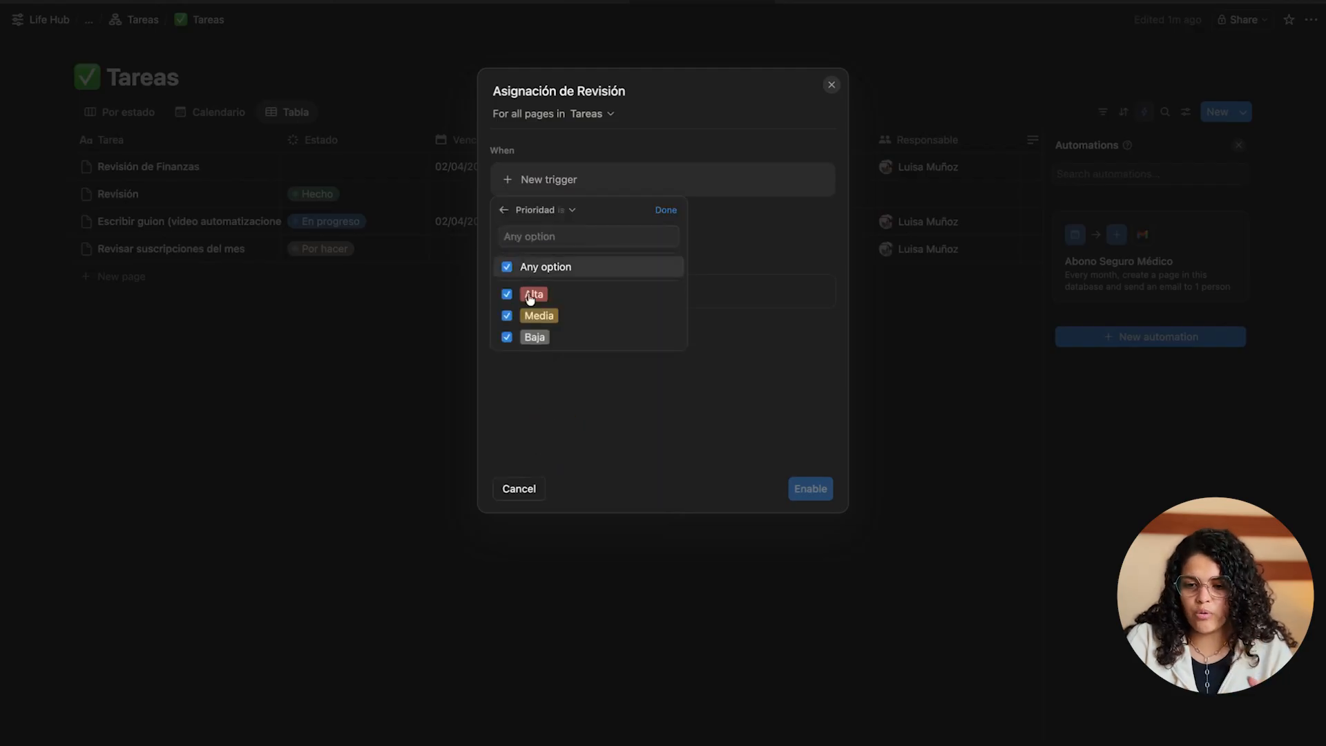
pyautogui.click(503, 210)
pyautogui.click(550, 450)
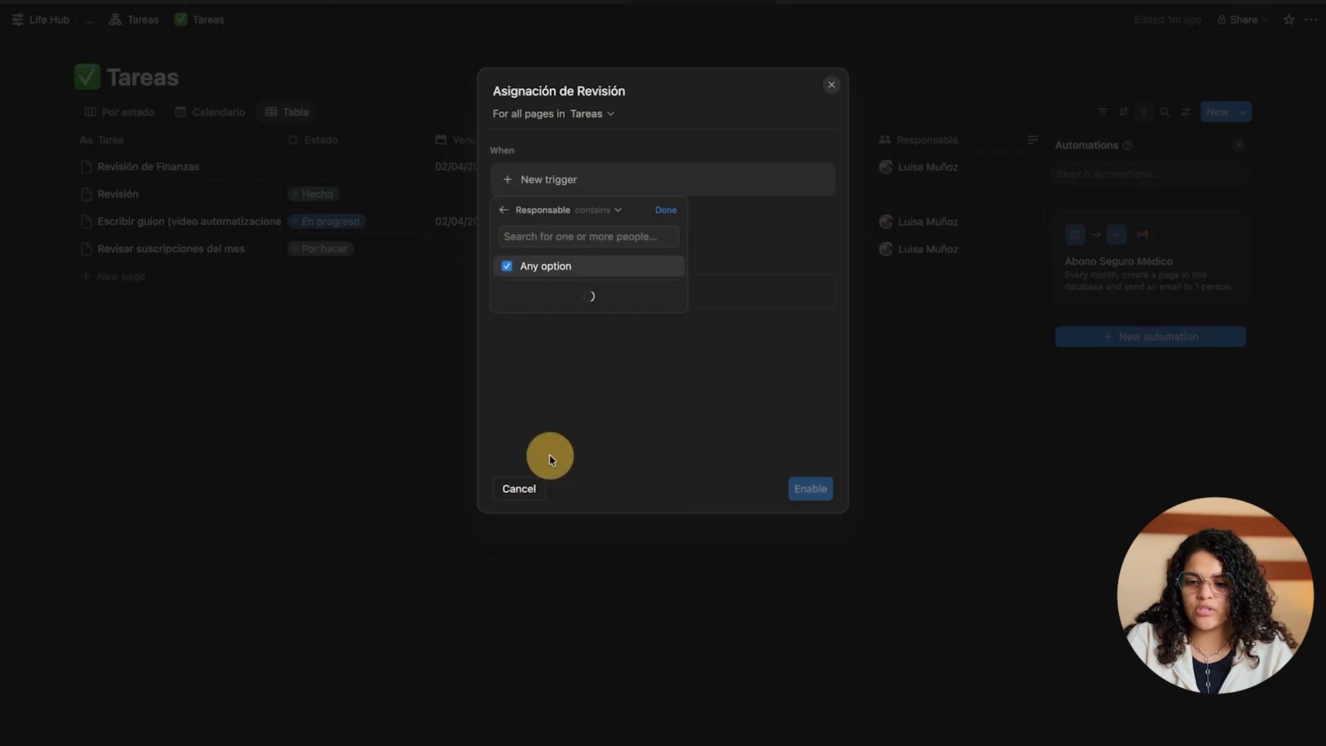
pyautogui.click(506, 267)
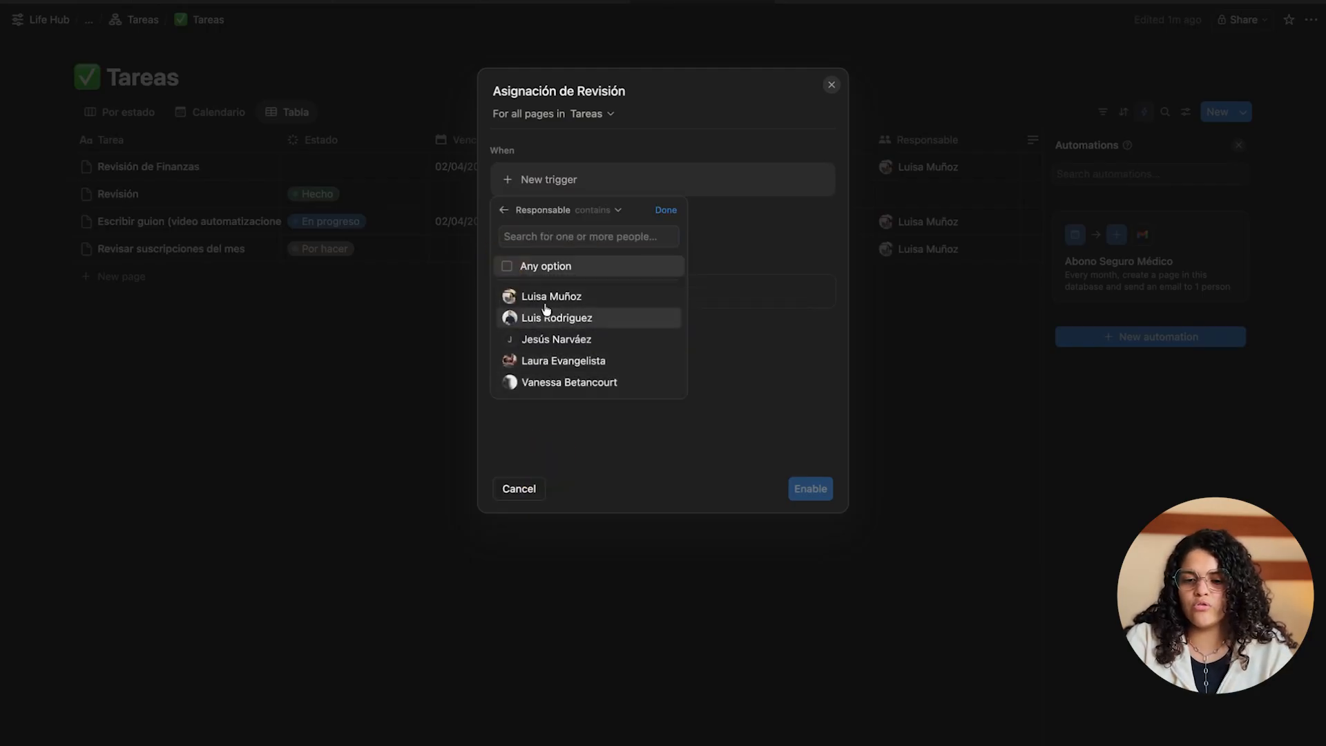
pyautogui.click(503, 205)
pyautogui.click(531, 494)
pyautogui.click(500, 208)
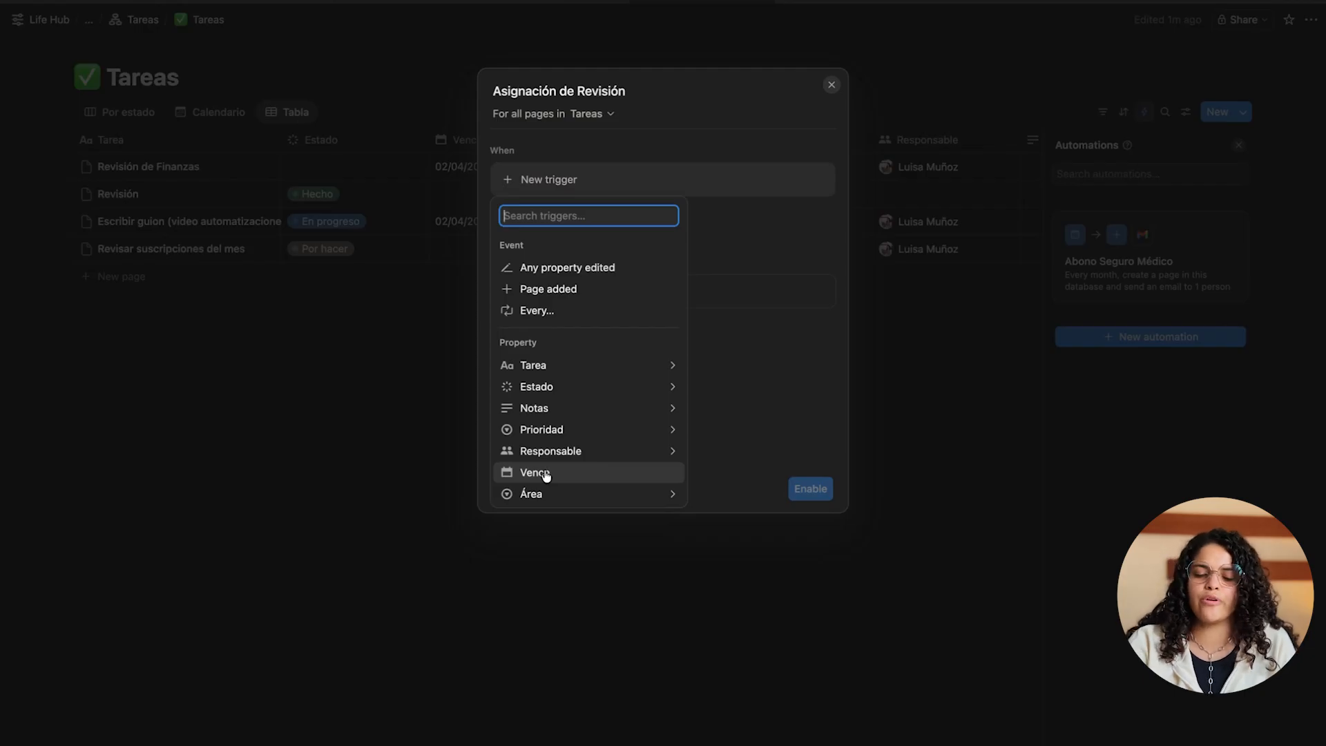
# Add triggers requiring Estado set to To-do and Tarea set to "Administración"
pyautogui.click(587, 387)
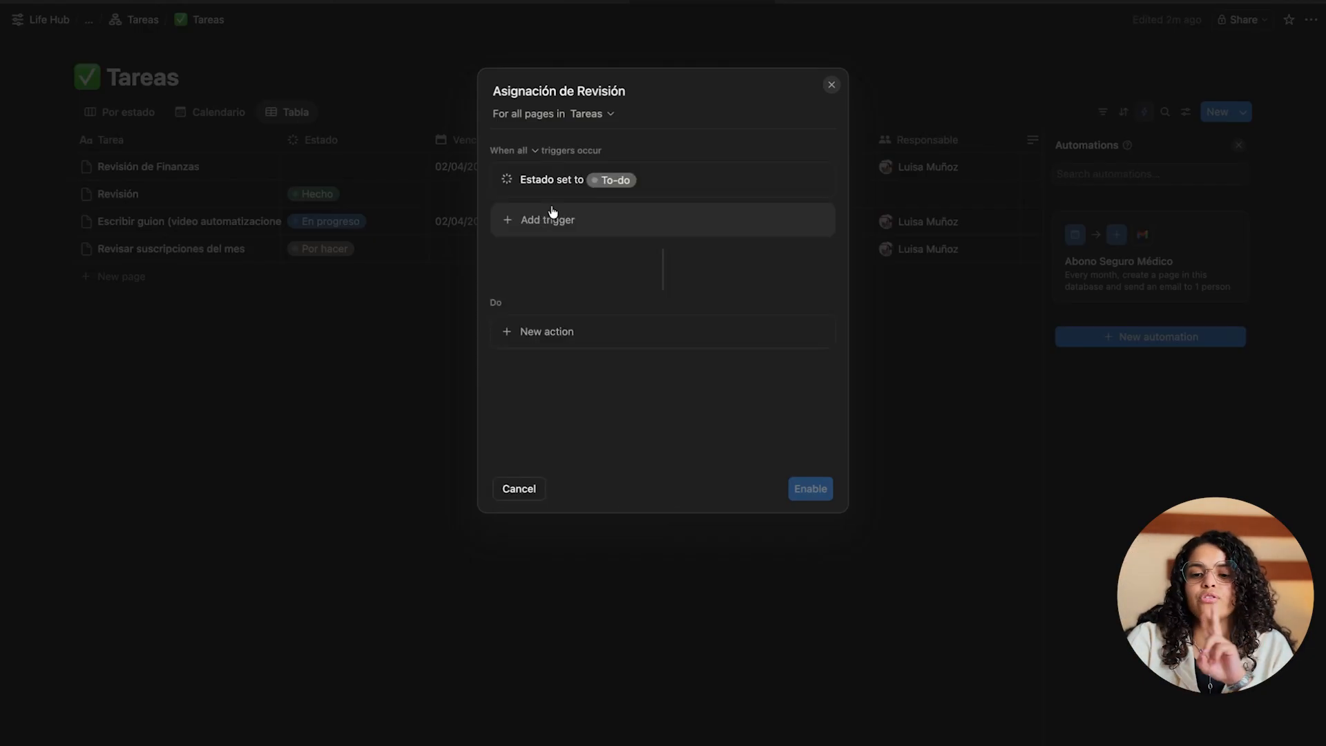
pyautogui.click(576, 221)
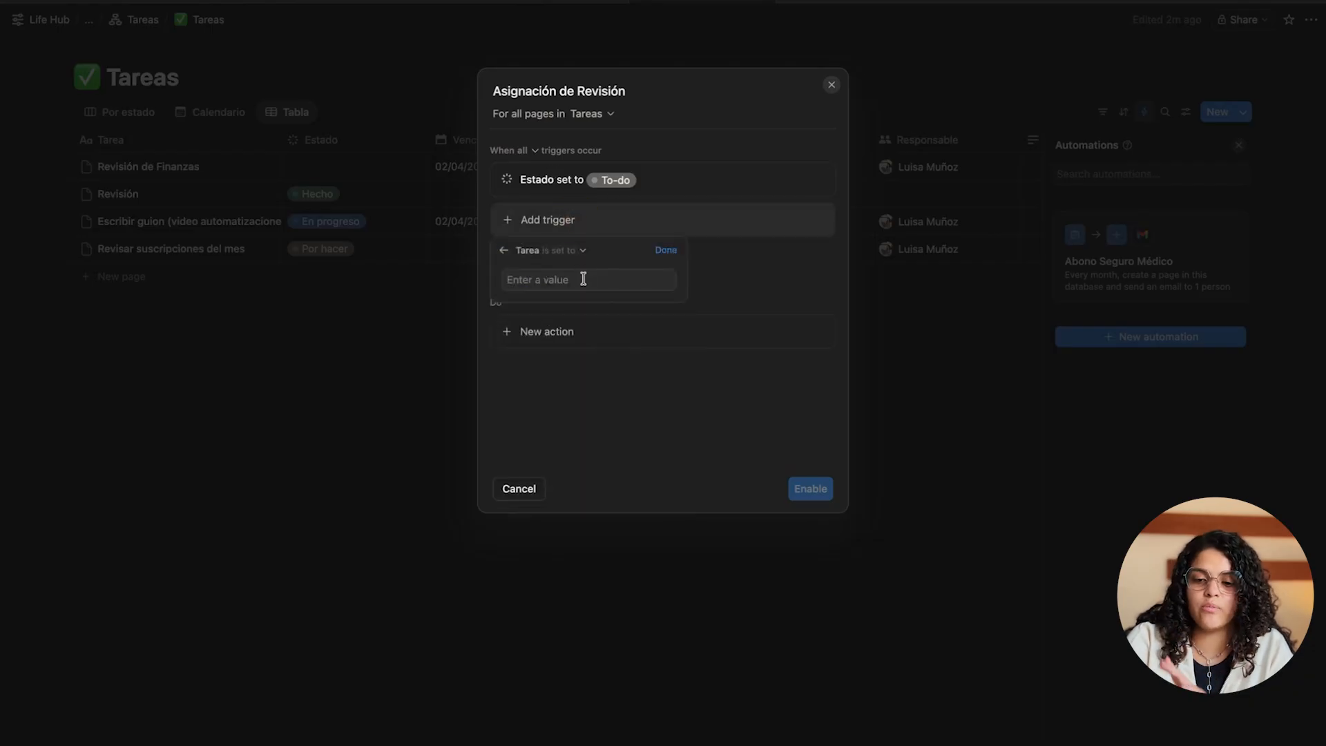
pyautogui.click(583, 276)
pyautogui.write('Ad')
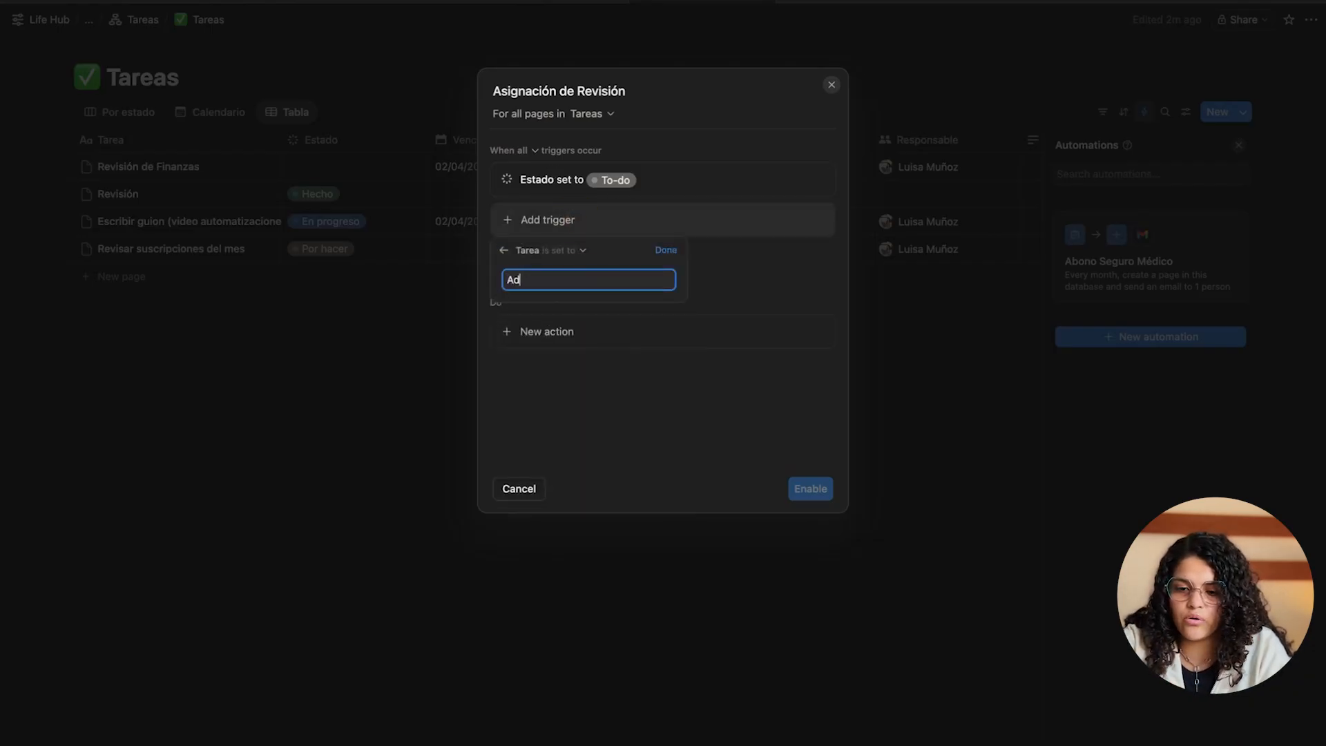
pyautogui.write('ministr')
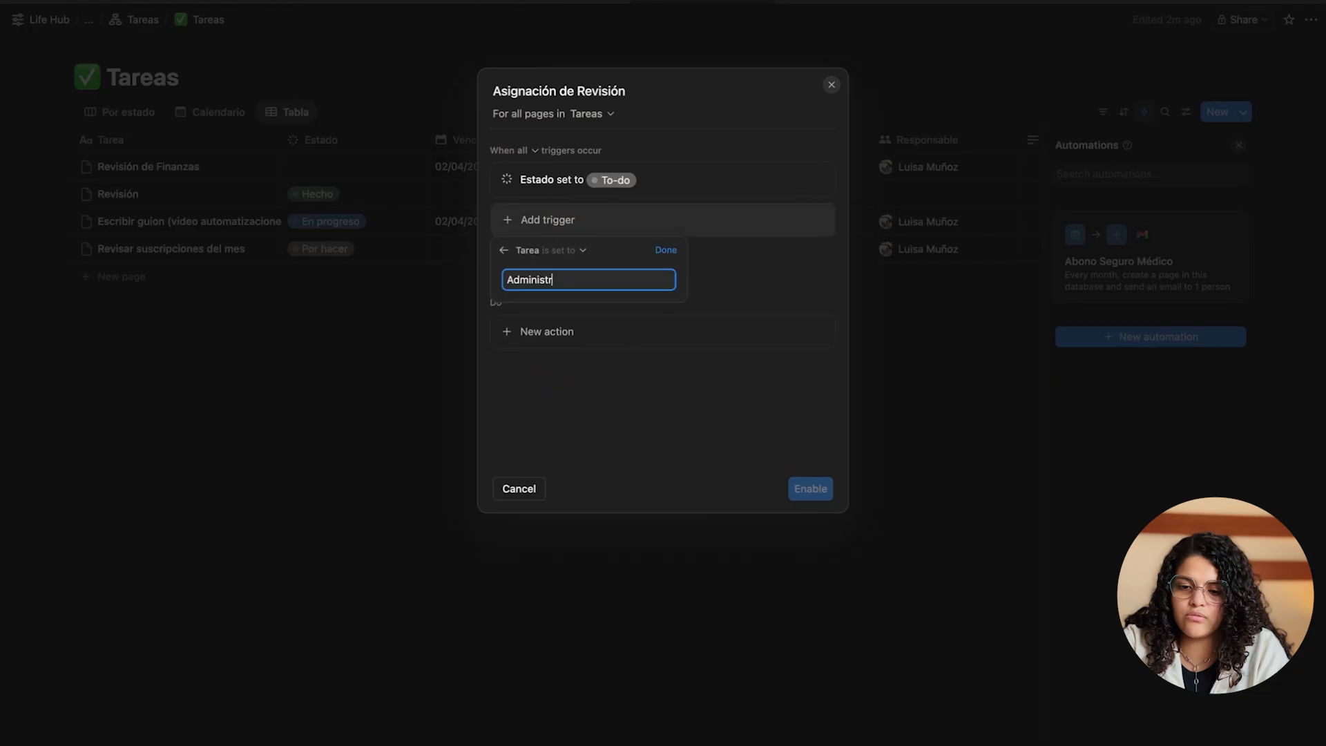
pyautogui.write('ación')
pyautogui.press('Return')
# Add an action that replaces Responsable with the second person in the list, and enable the automation
pyautogui.click(546, 371)
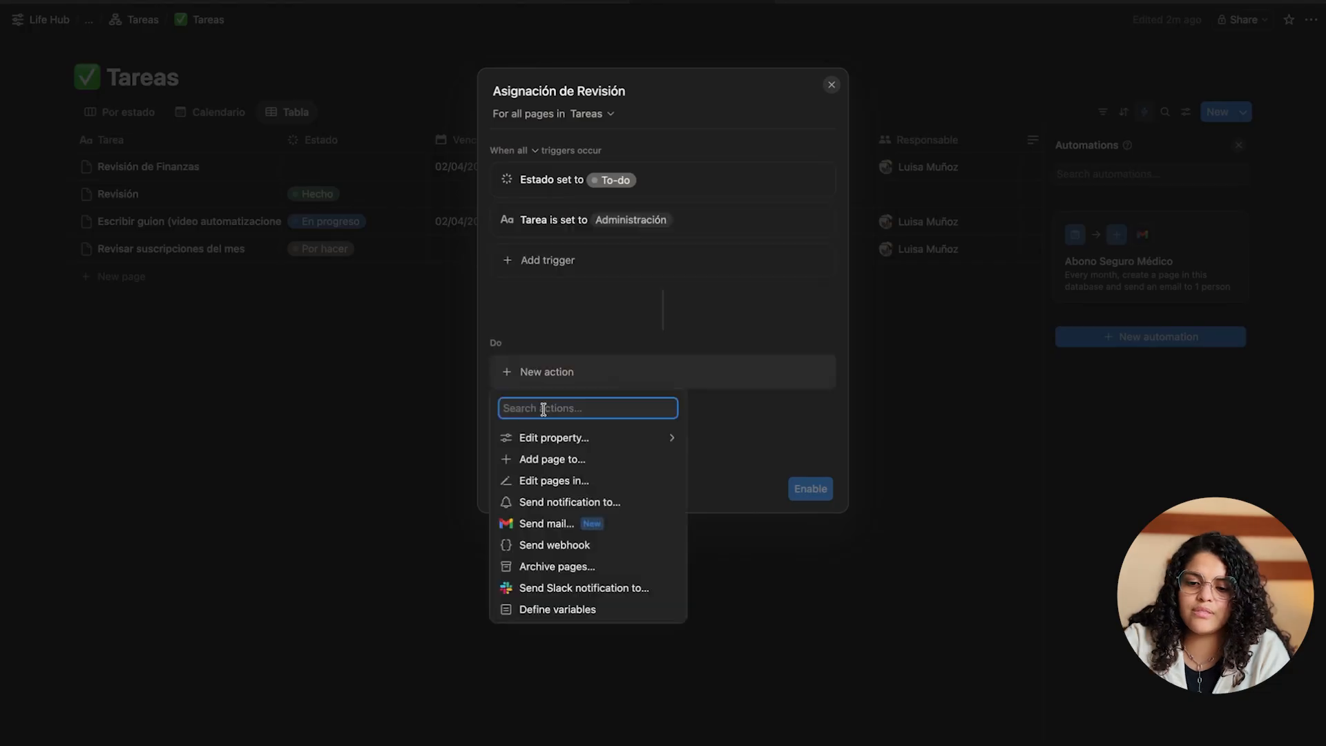
pyautogui.click(567, 447)
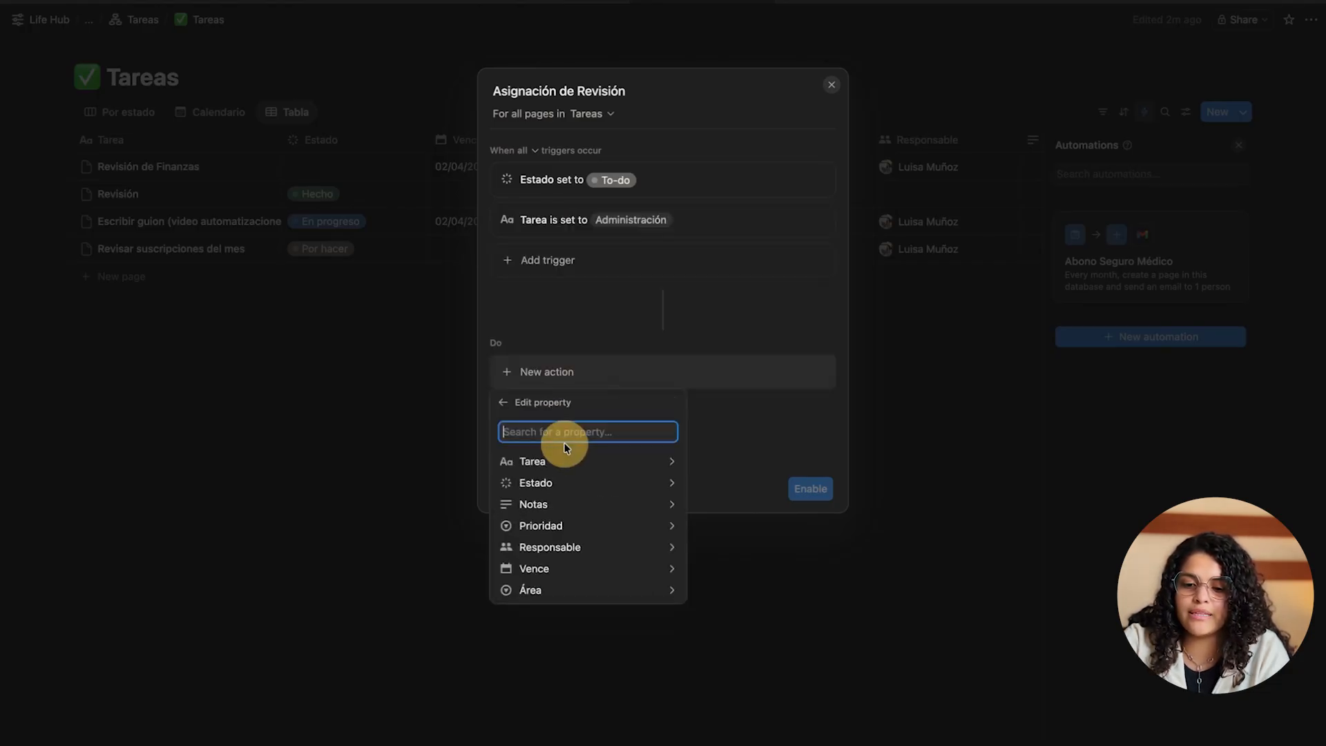
pyautogui.click(558, 545)
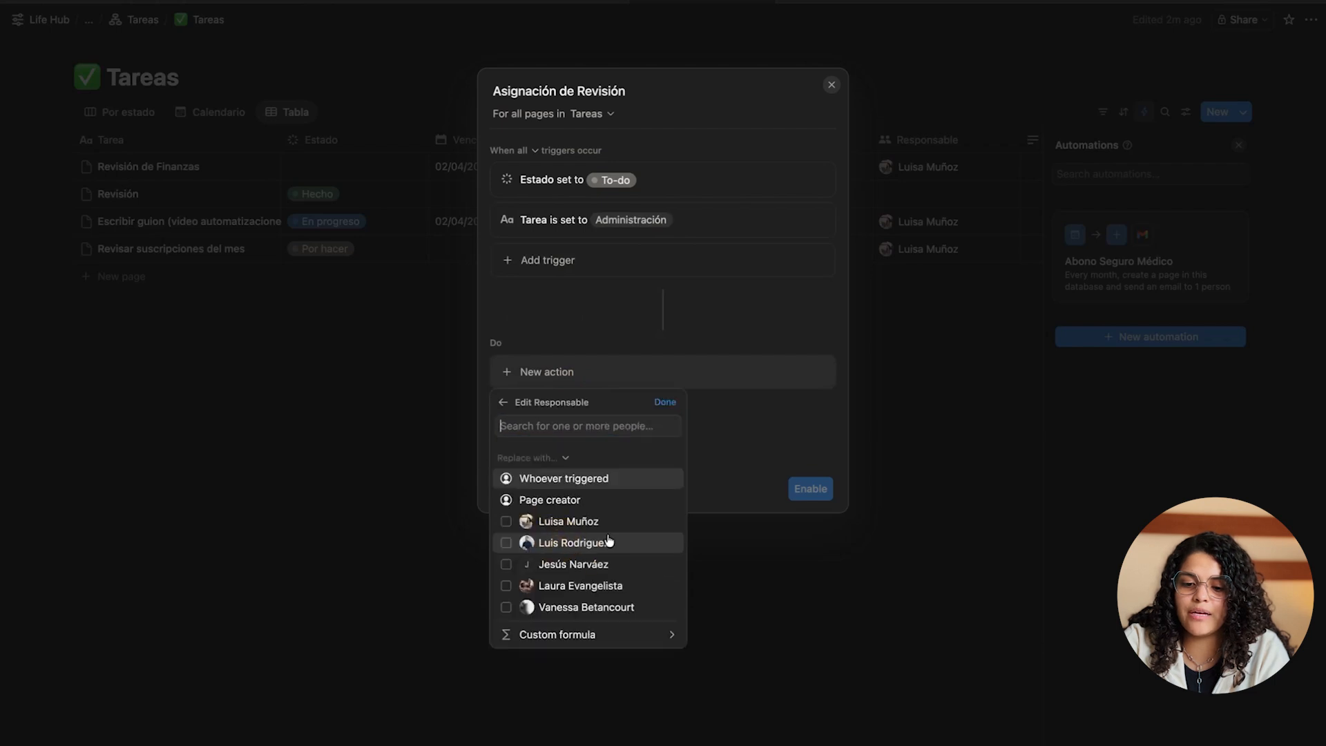
pyautogui.click(503, 543)
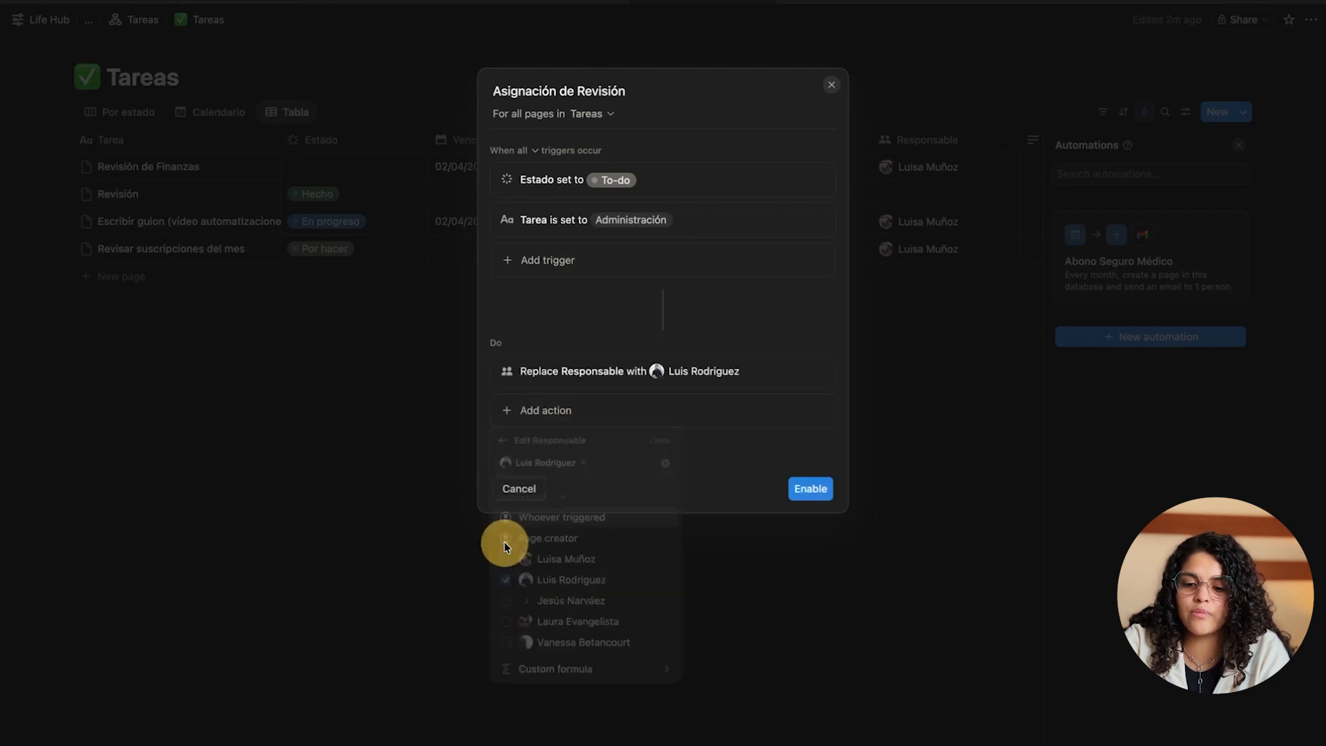
pyautogui.click(665, 438)
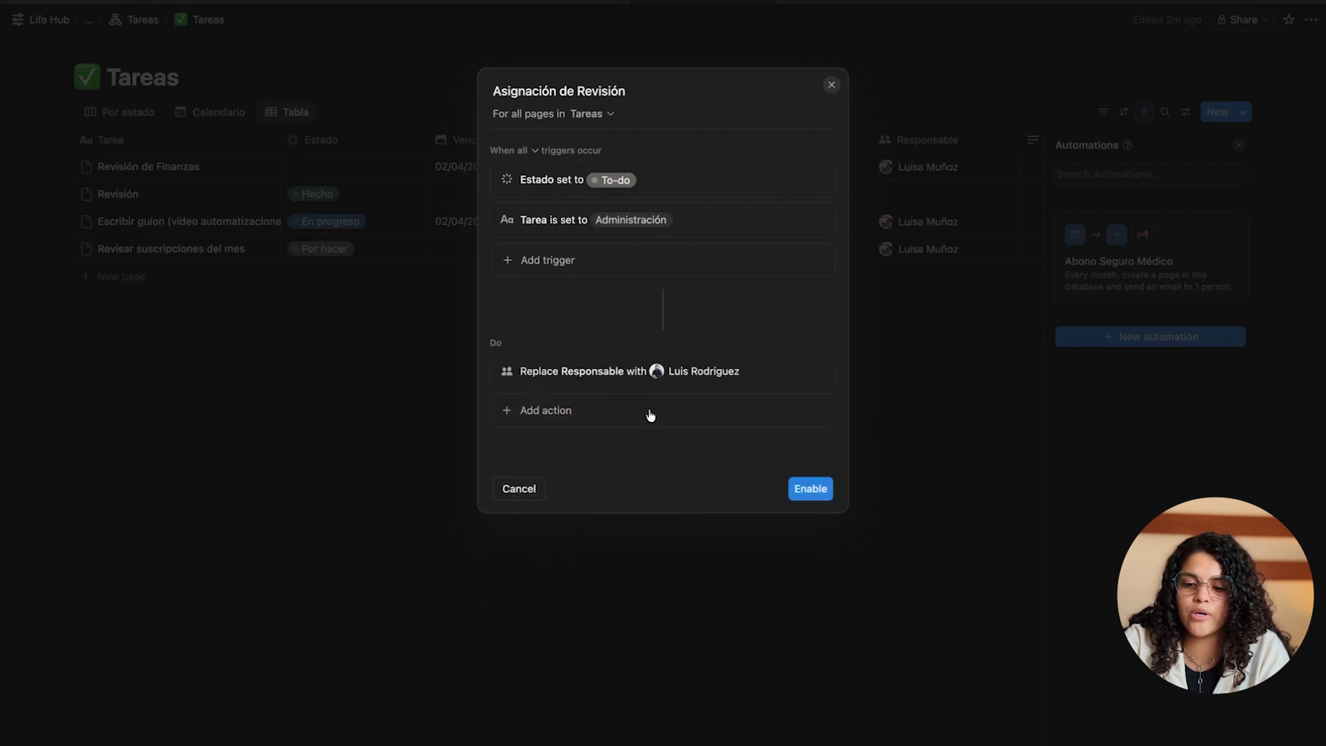
pyautogui.click(812, 490)
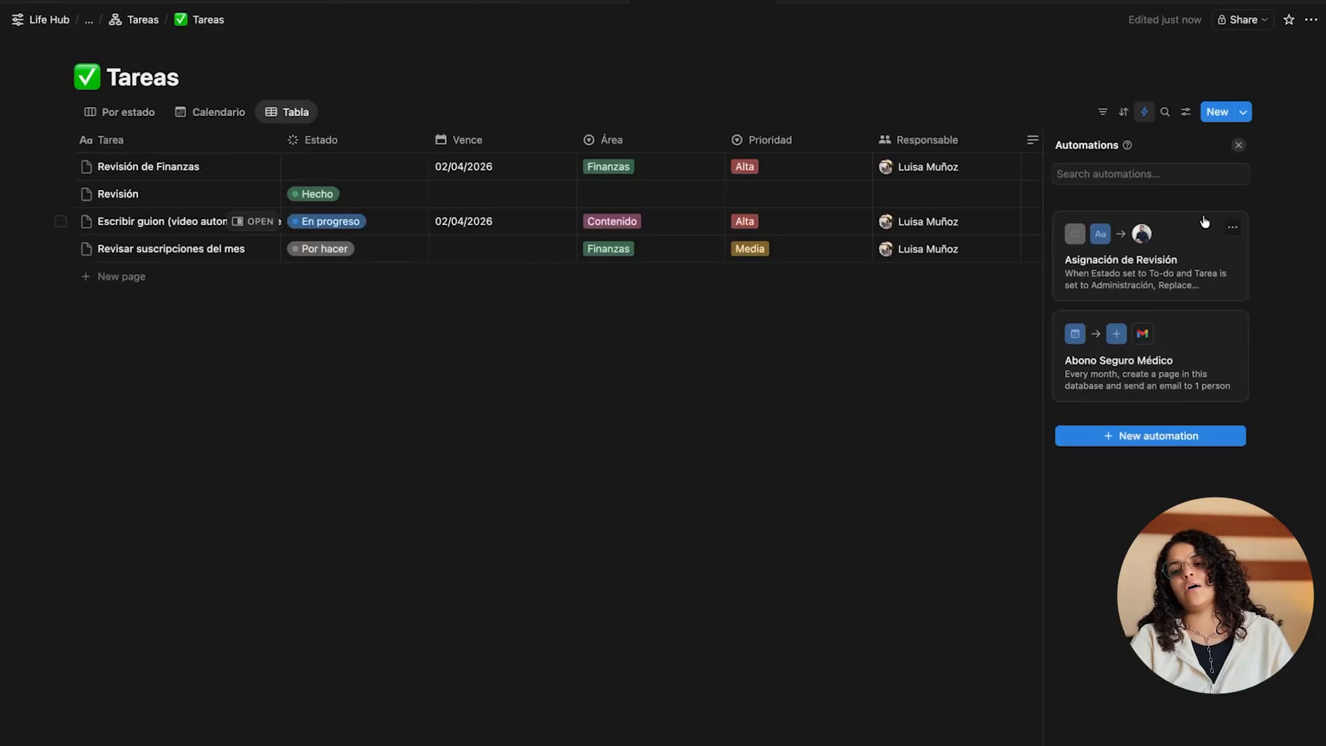
# Rename the Asignación de Revisión automation as "Asignación de Tarea de Administración" and save it
pyautogui.click(1225, 254)
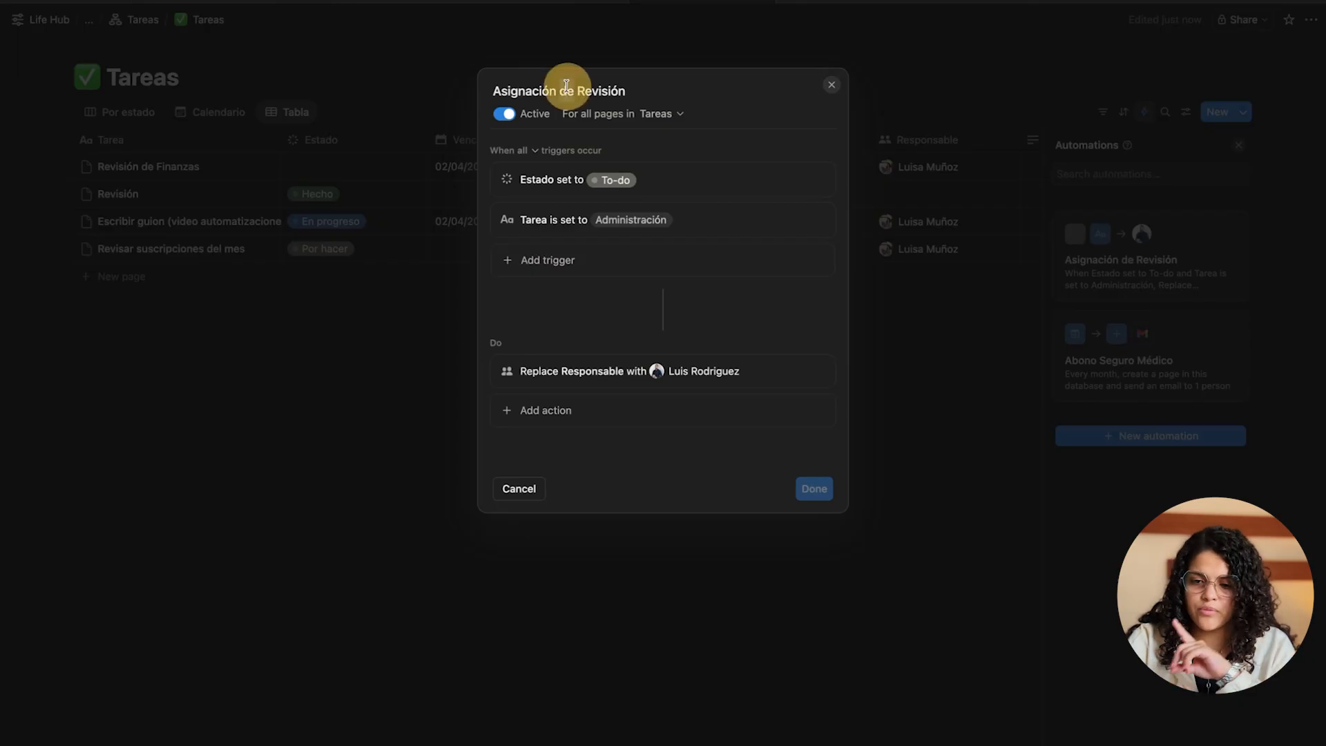
pyautogui.tripleClick(567, 87)
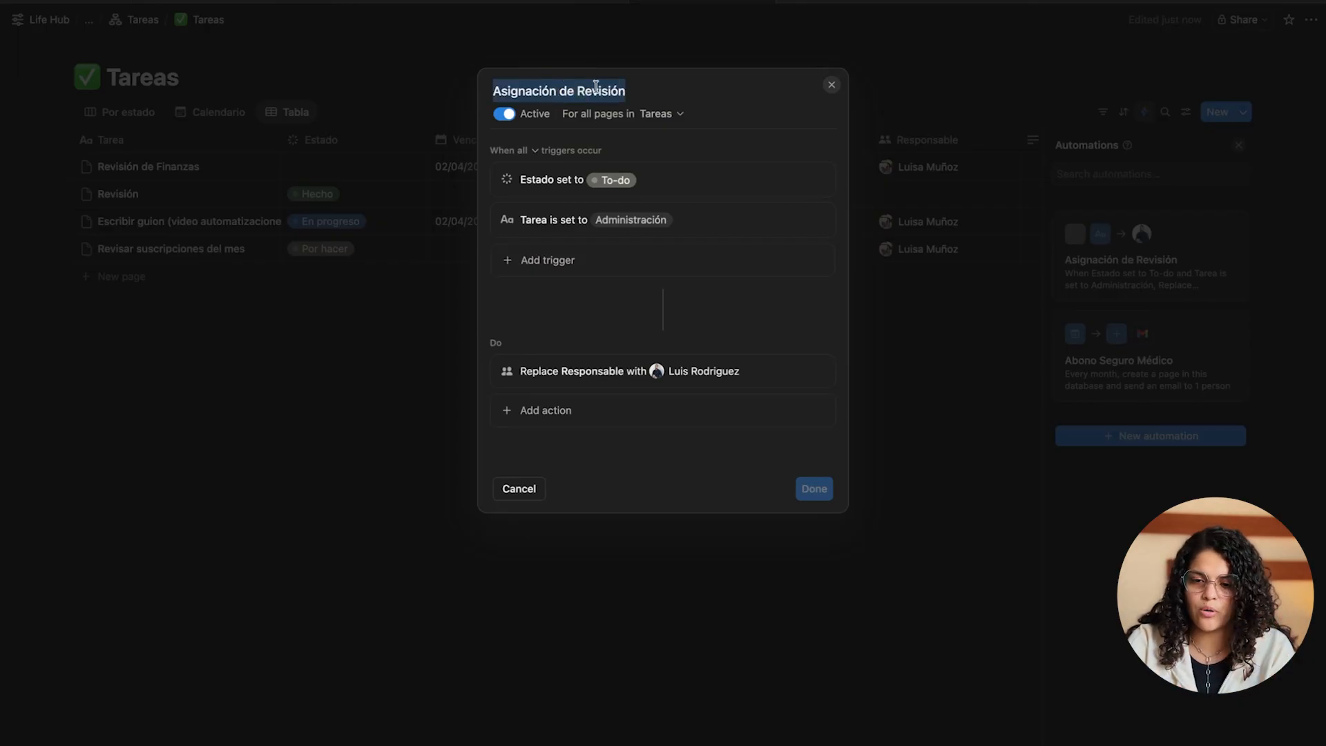
pyautogui.doubleClick(598, 91)
pyautogui.press('BackSpace')
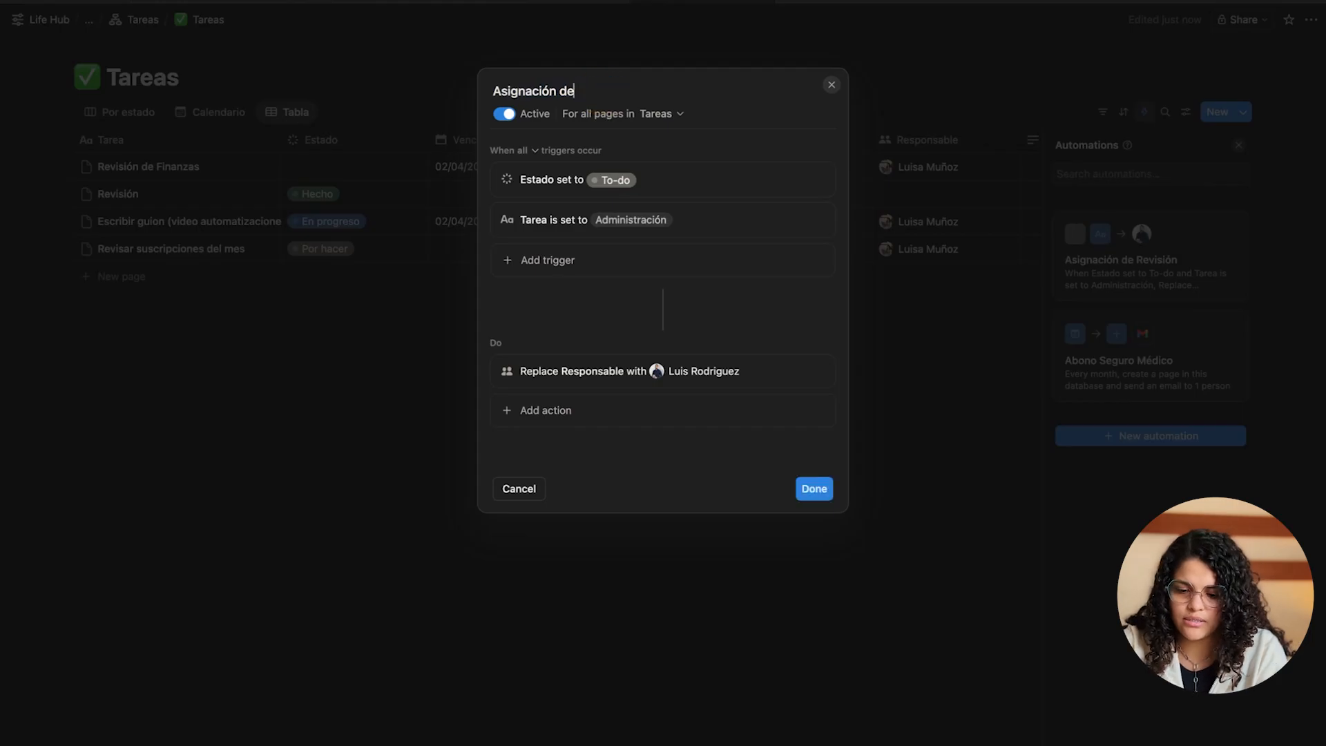
pyautogui.write('Tarea de Sd')
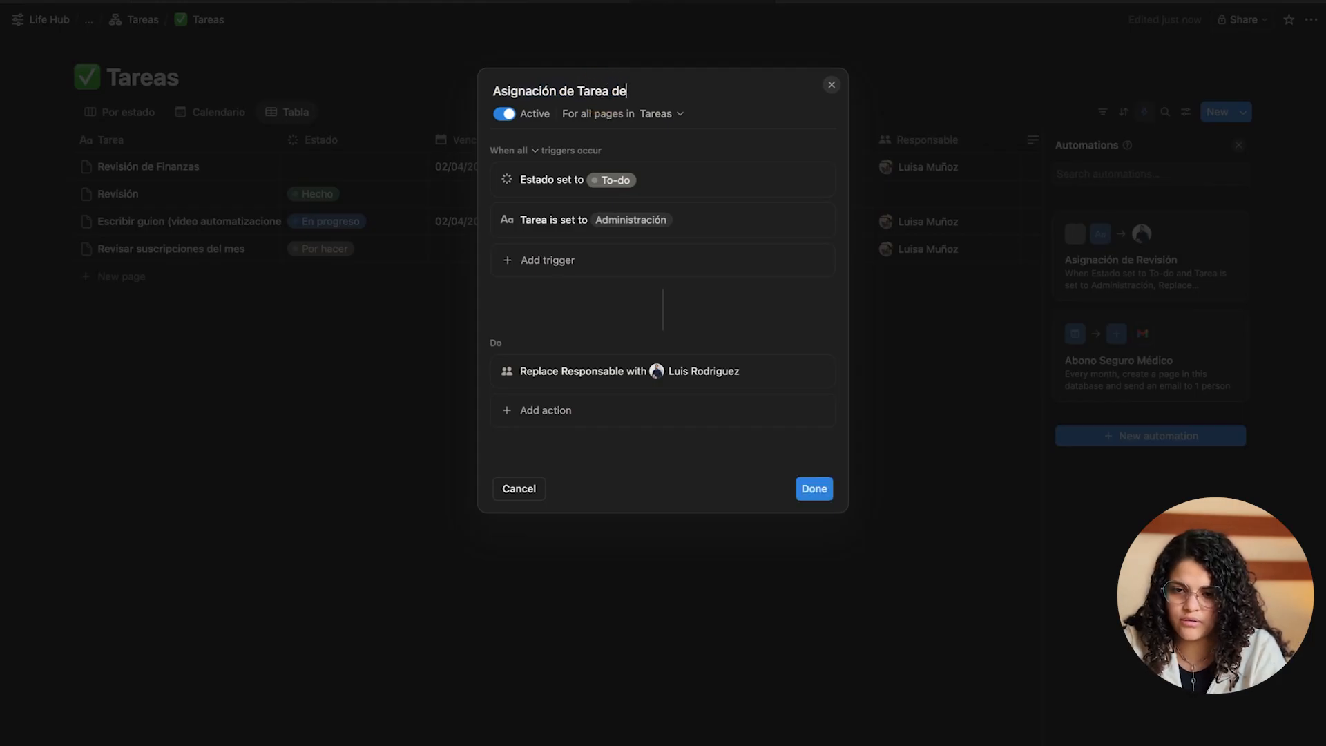
pyautogui.press('BackSpace')
pyautogui.press('BackSpace')
pyautogui.write('Administración')
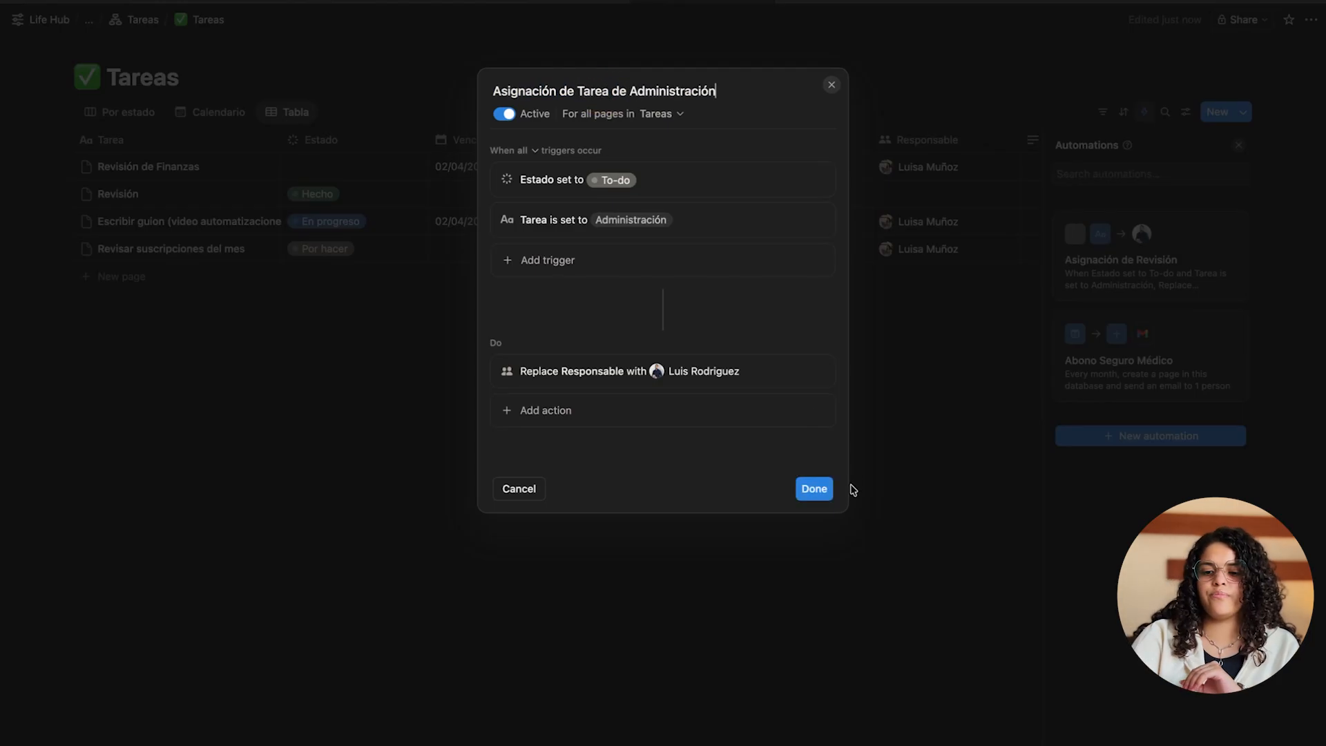
pyautogui.click(813, 490)
# Create another automation in the Tareas database named "Asignación de Tarea en Revisión"
pyautogui.click(1145, 112)
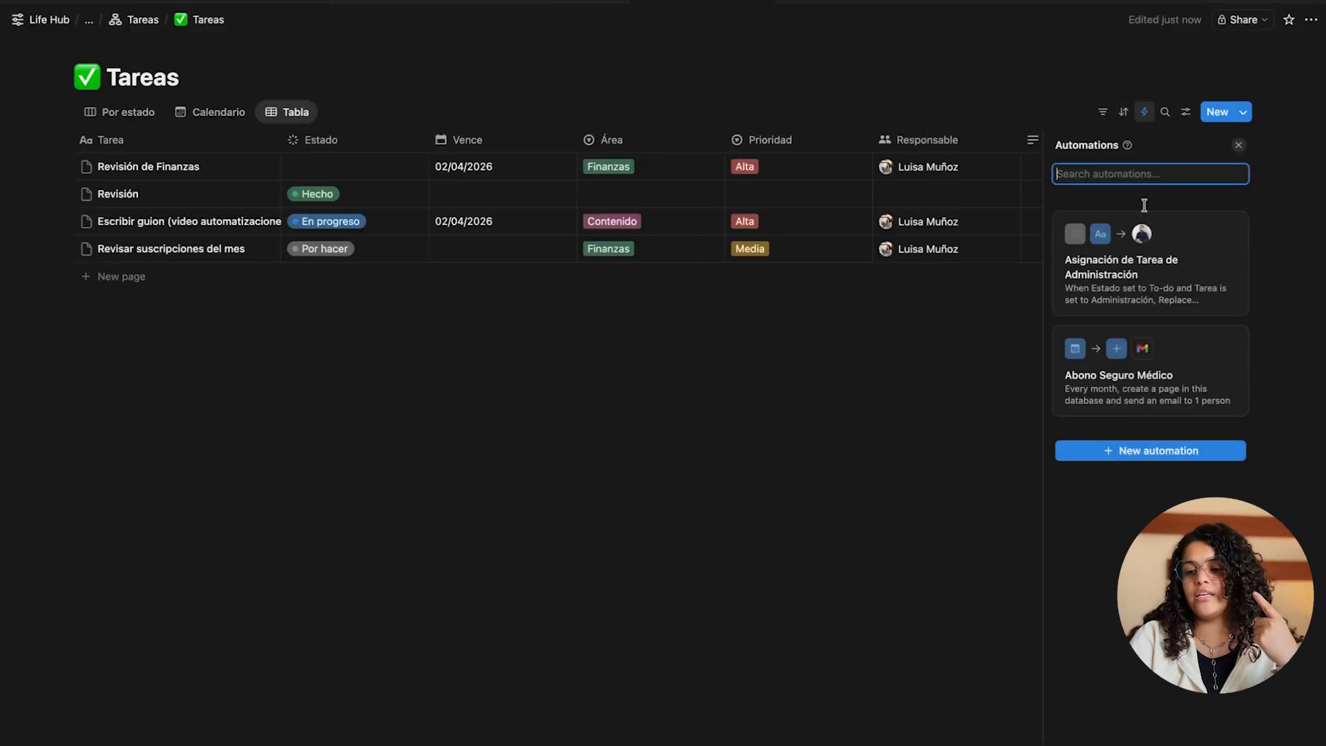
pyautogui.click(1117, 453)
pyautogui.write('Asigna')
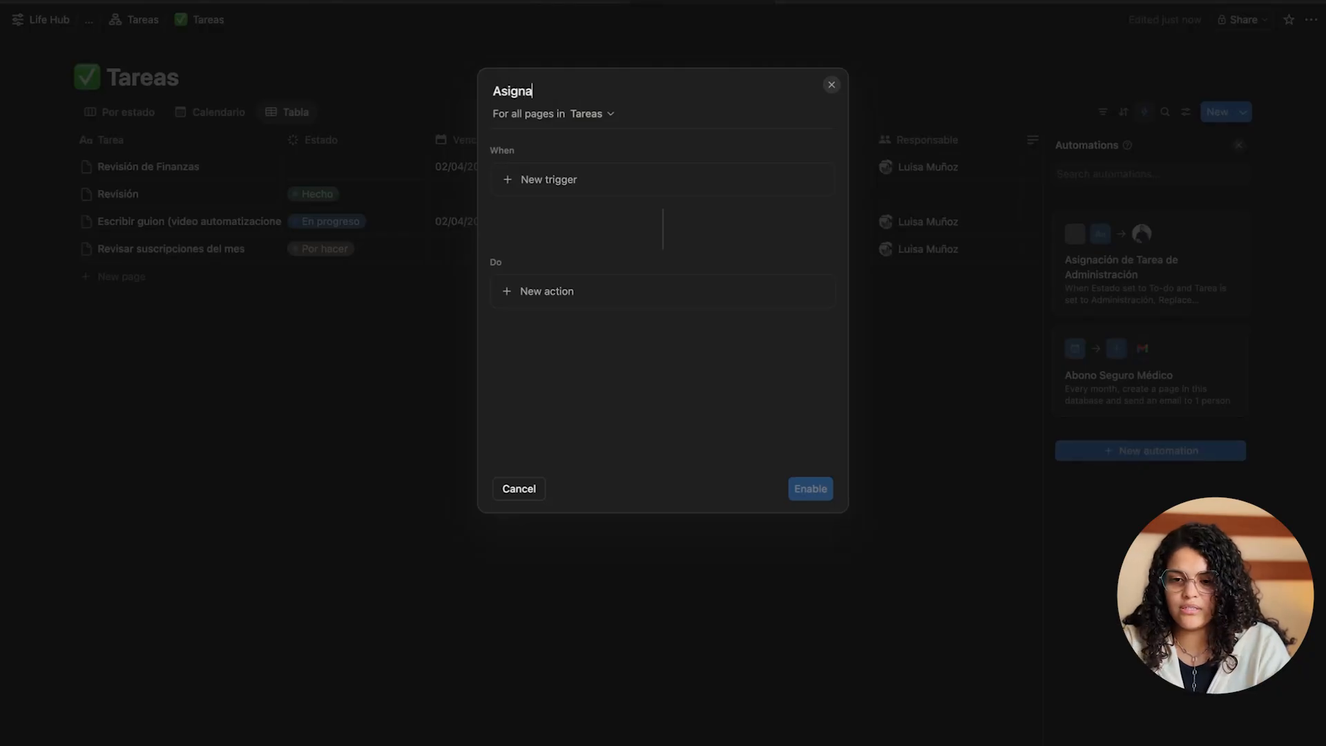
pyautogui.write('ción de T')
pyautogui.write('area de')
pyautogui.press('BackSpace')
pyautogui.press('BackSpace')
pyautogui.write('en Revisión')
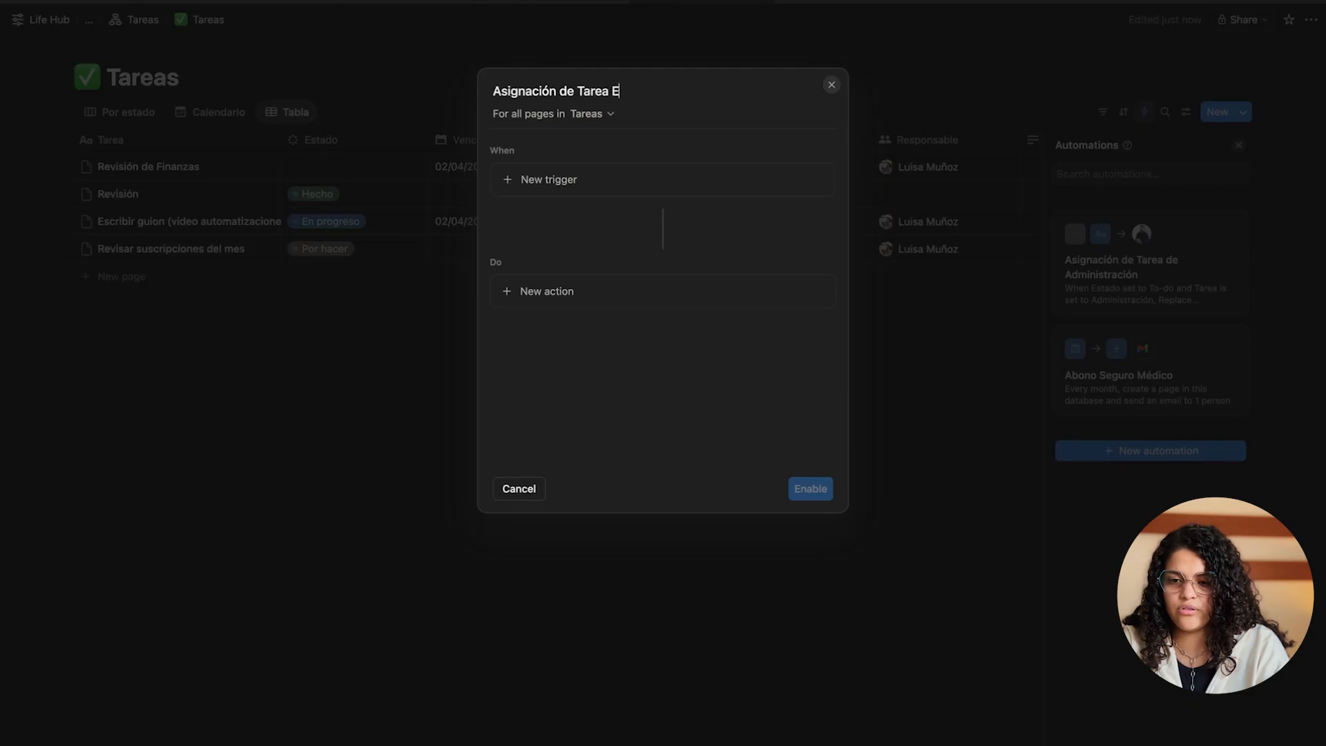
# Add an Estado trigger with only the Revisión status selected
pyautogui.click(549, 180)
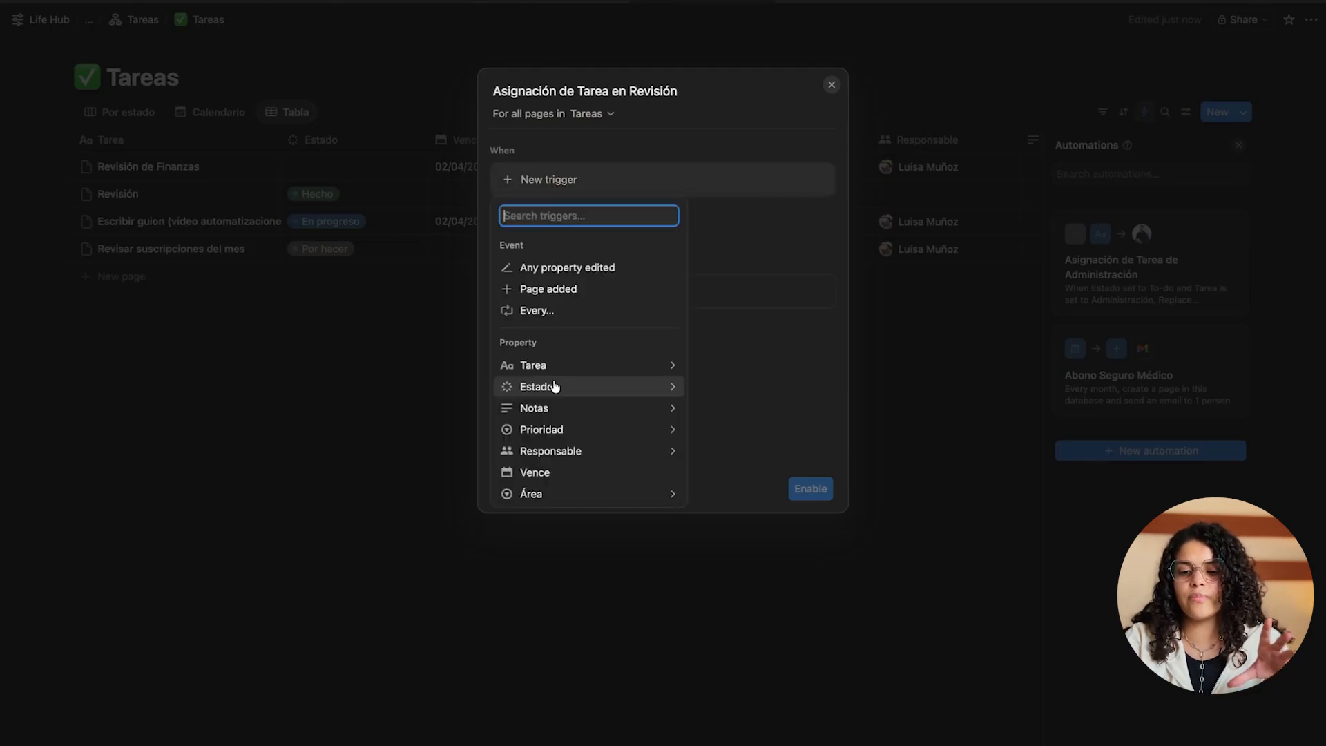
pyautogui.click(555, 387)
pyautogui.click(506, 306)
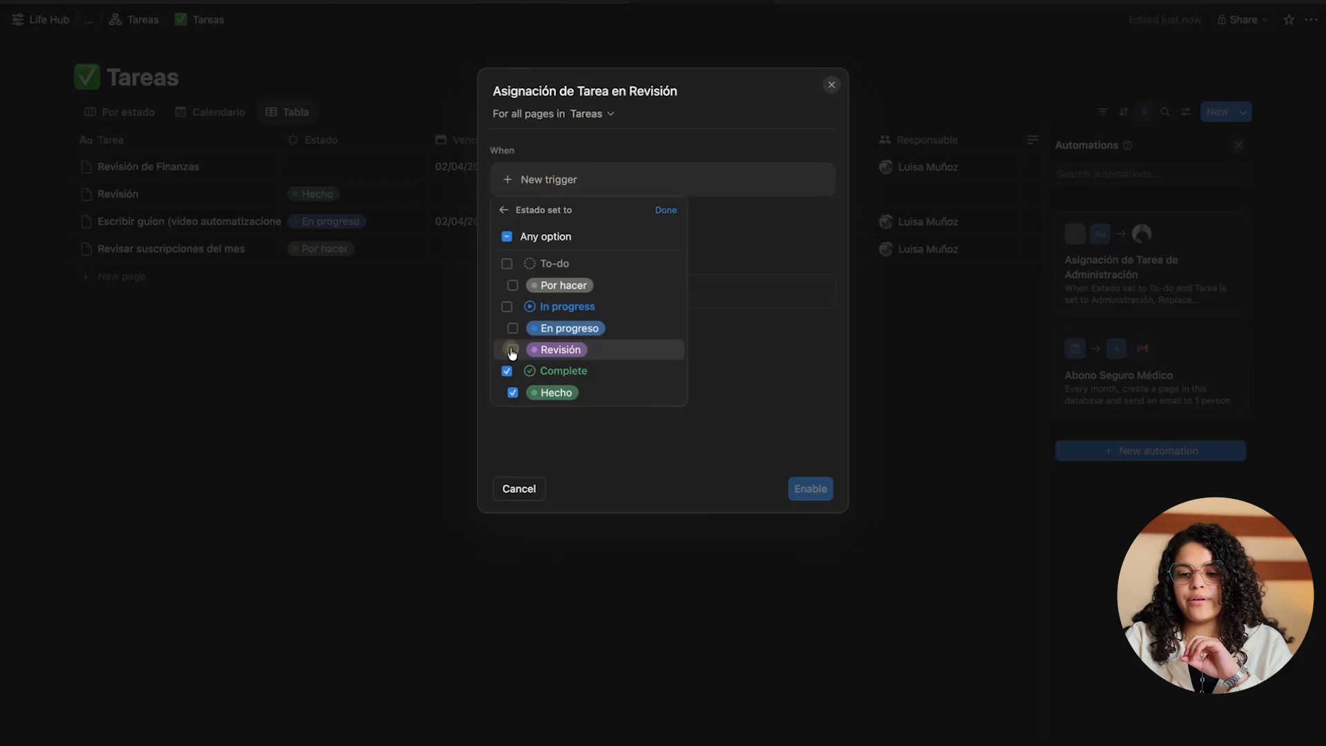
pyautogui.click(512, 350)
pyautogui.click(506, 373)
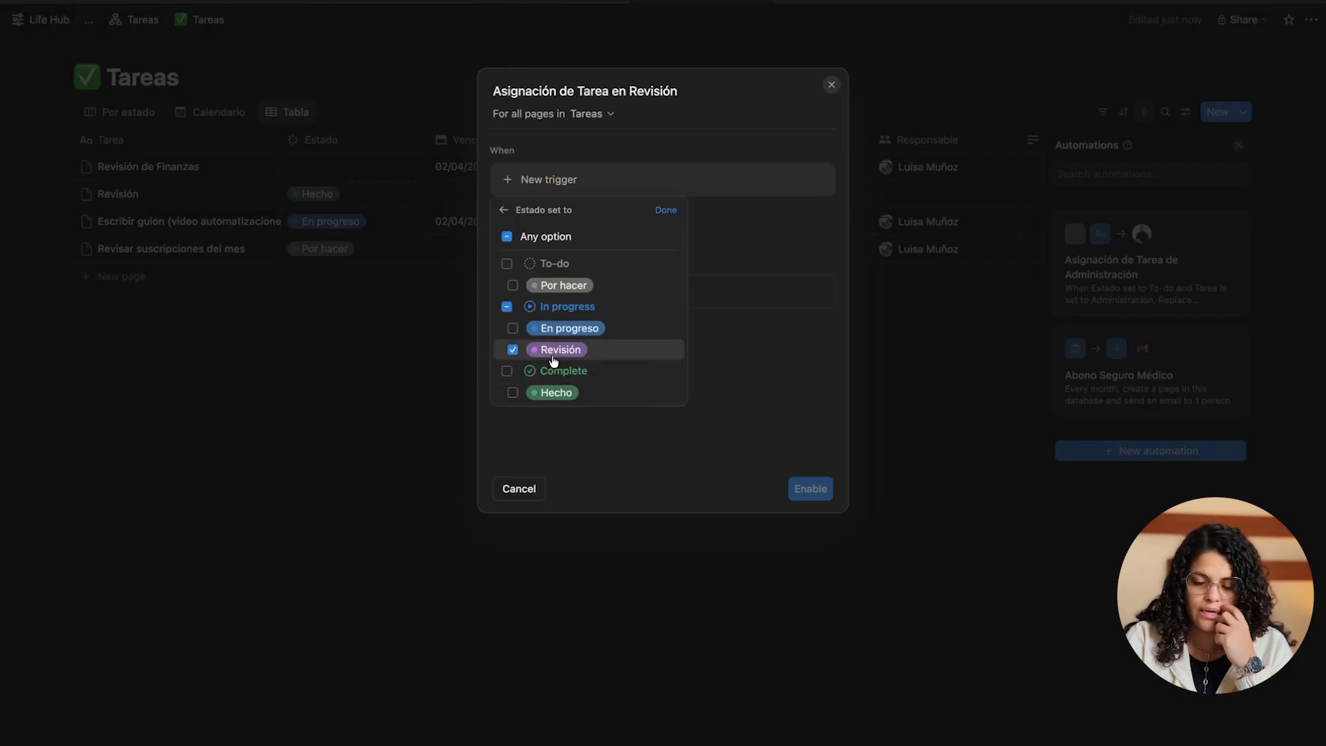
pyautogui.click(783, 309)
# Finish the Estado trigger and add an action that replaces Responsable with the workspace owner
pyautogui.click(613, 322)
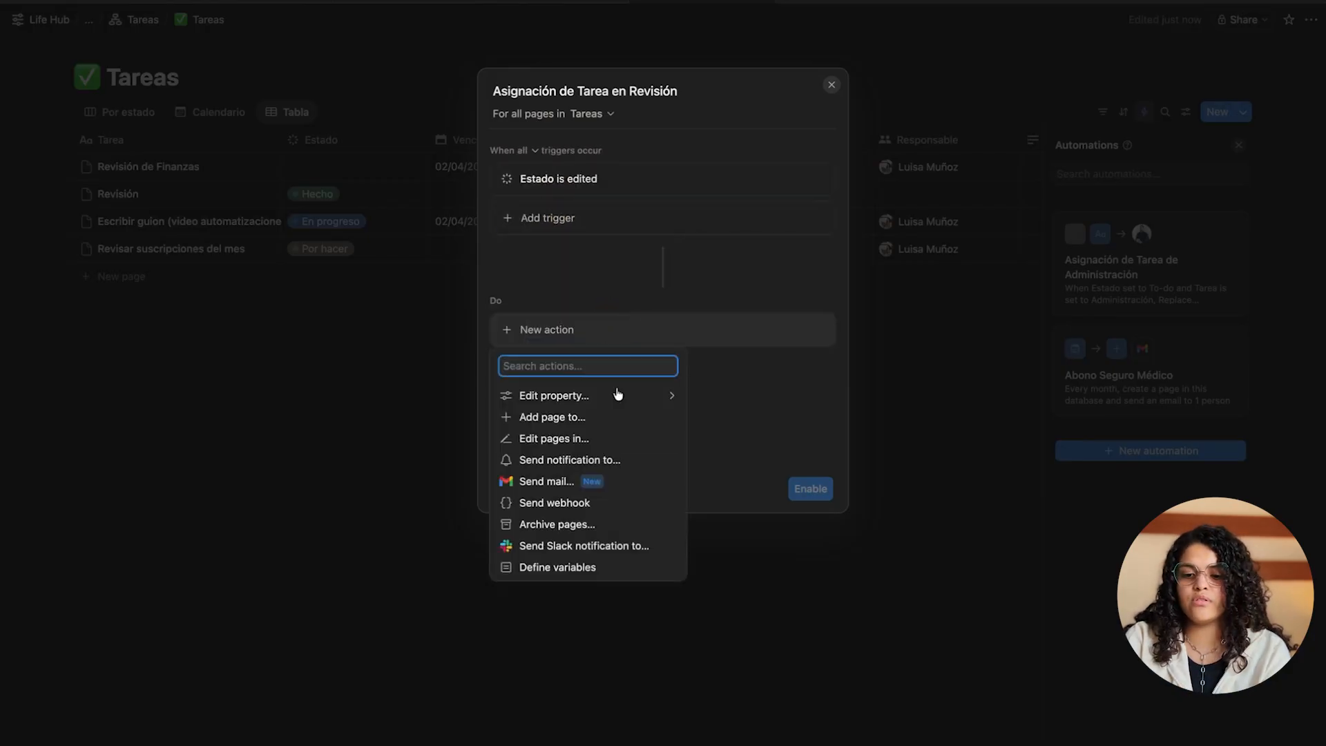
pyautogui.click(568, 394)
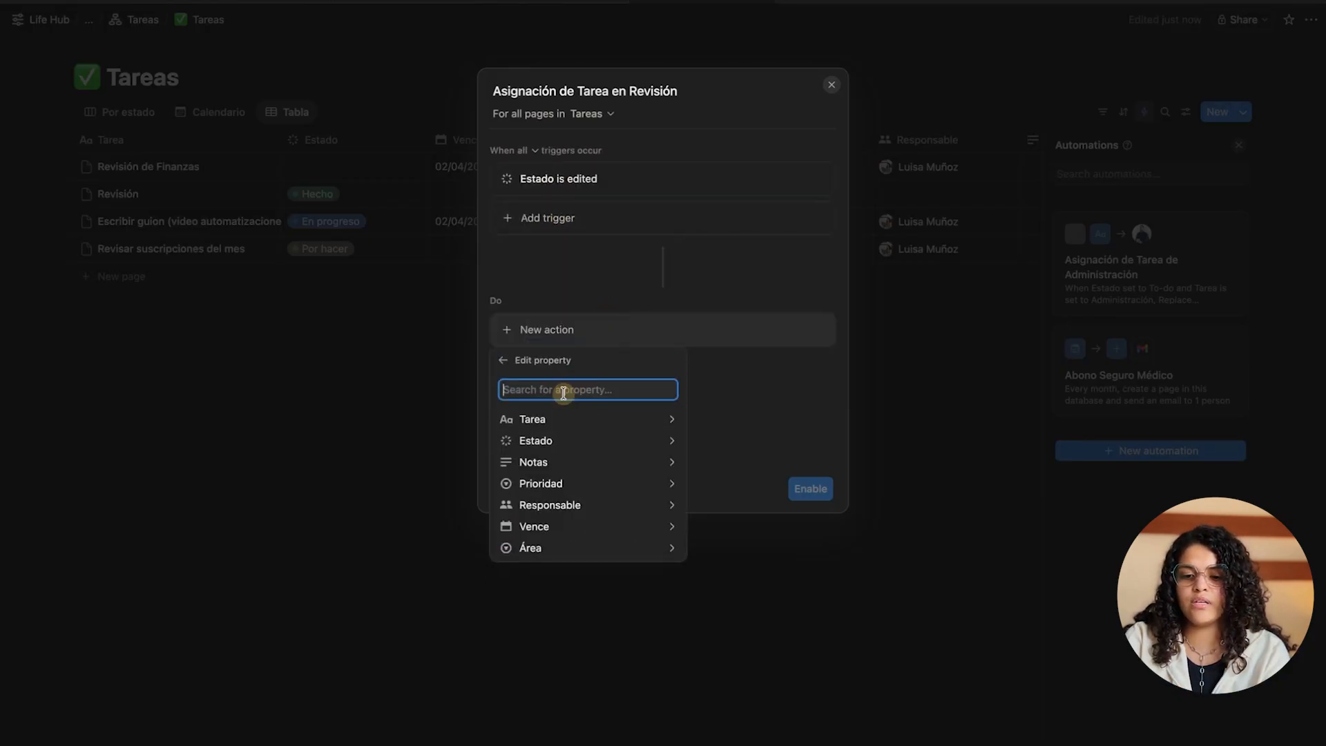
pyautogui.click(552, 504)
pyautogui.click(510, 475)
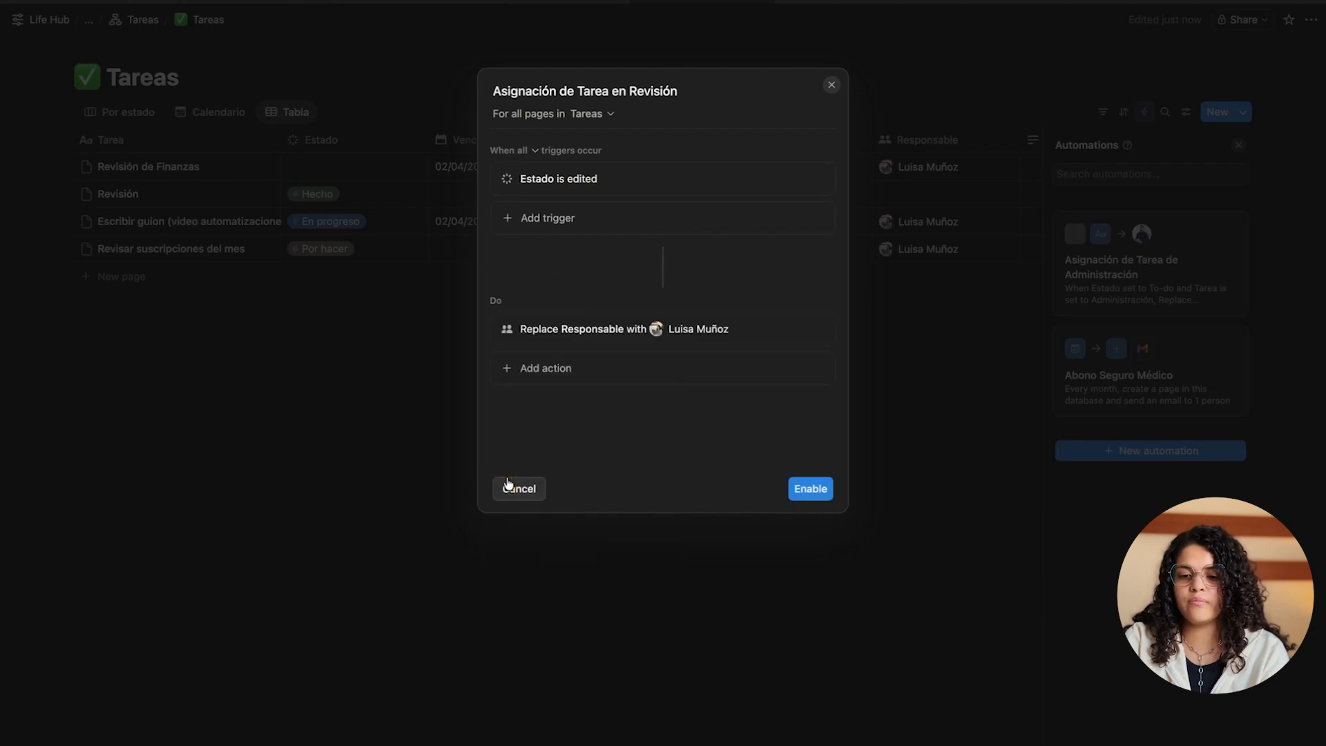
# Add an action that sends a notification to specific people, with the workspace owner as recipient
pyautogui.click(608, 369)
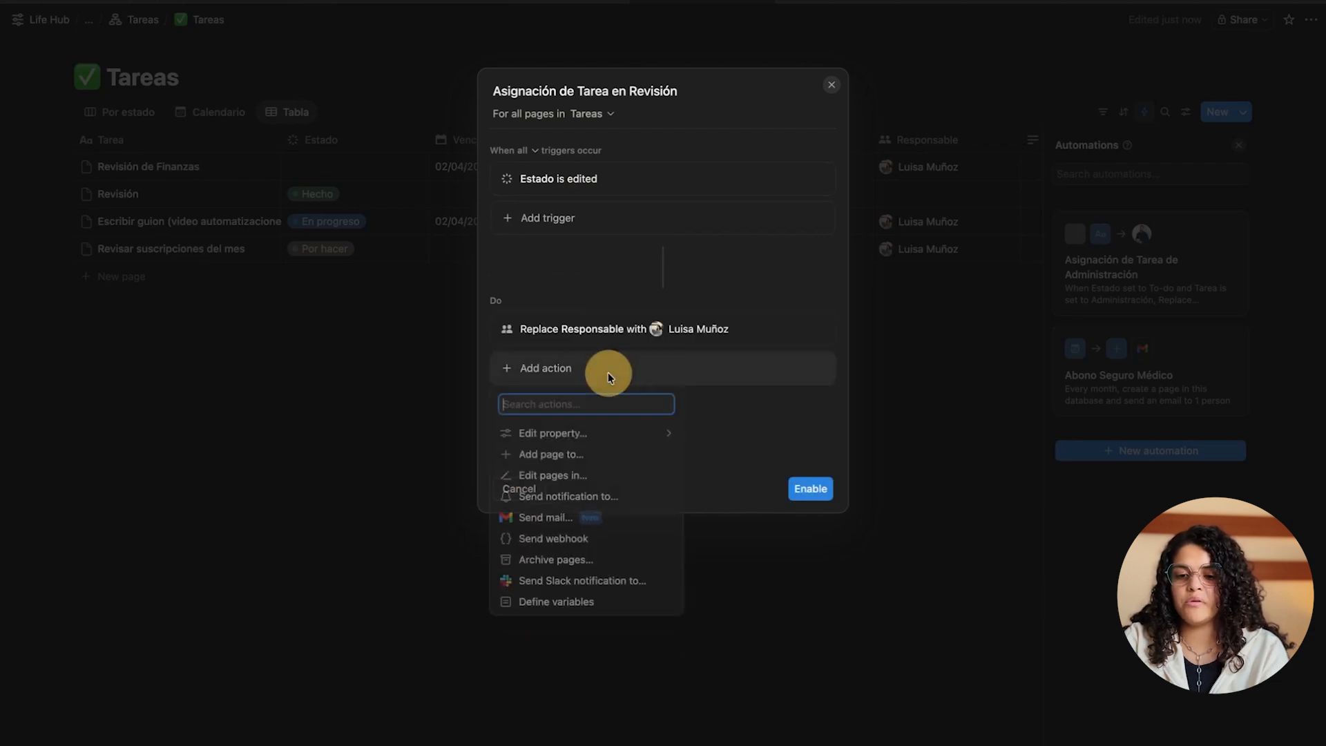
pyautogui.click(546, 501)
pyautogui.click(651, 367)
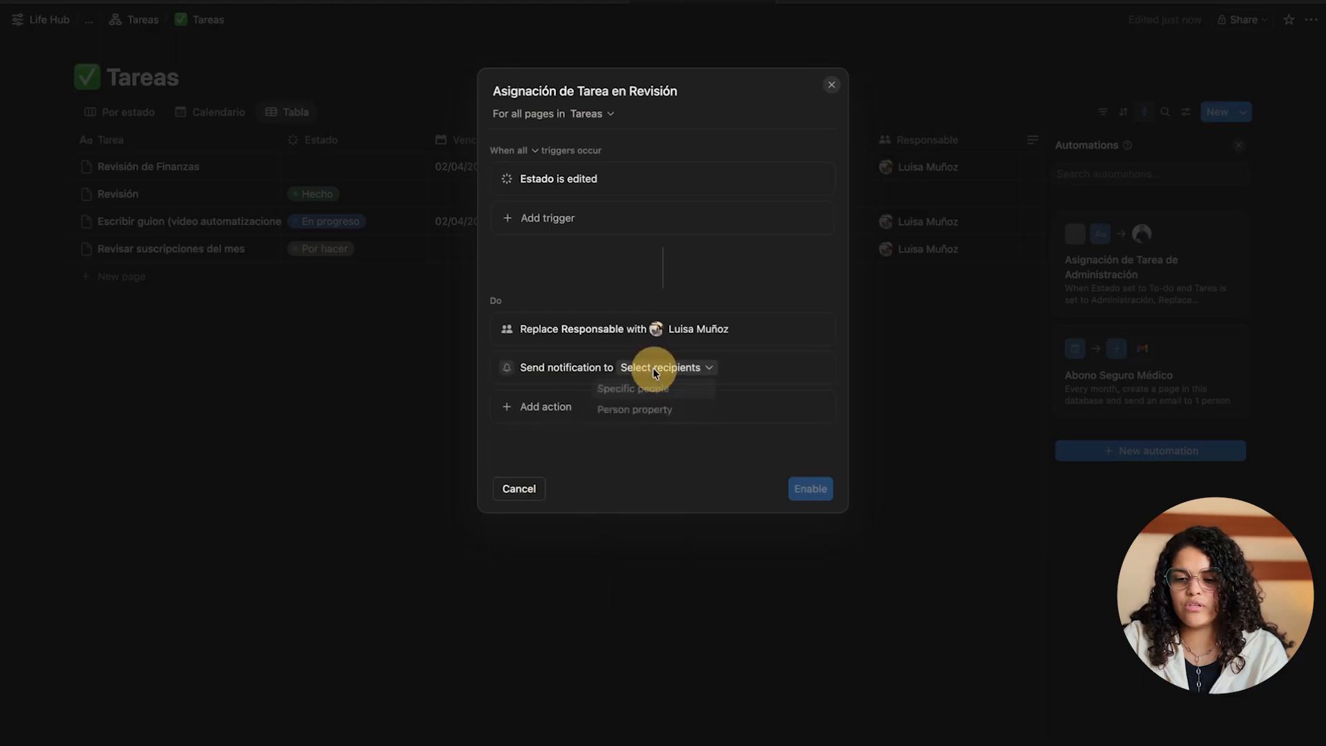
pyautogui.click(623, 389)
pyautogui.click(563, 496)
pyautogui.click(539, 488)
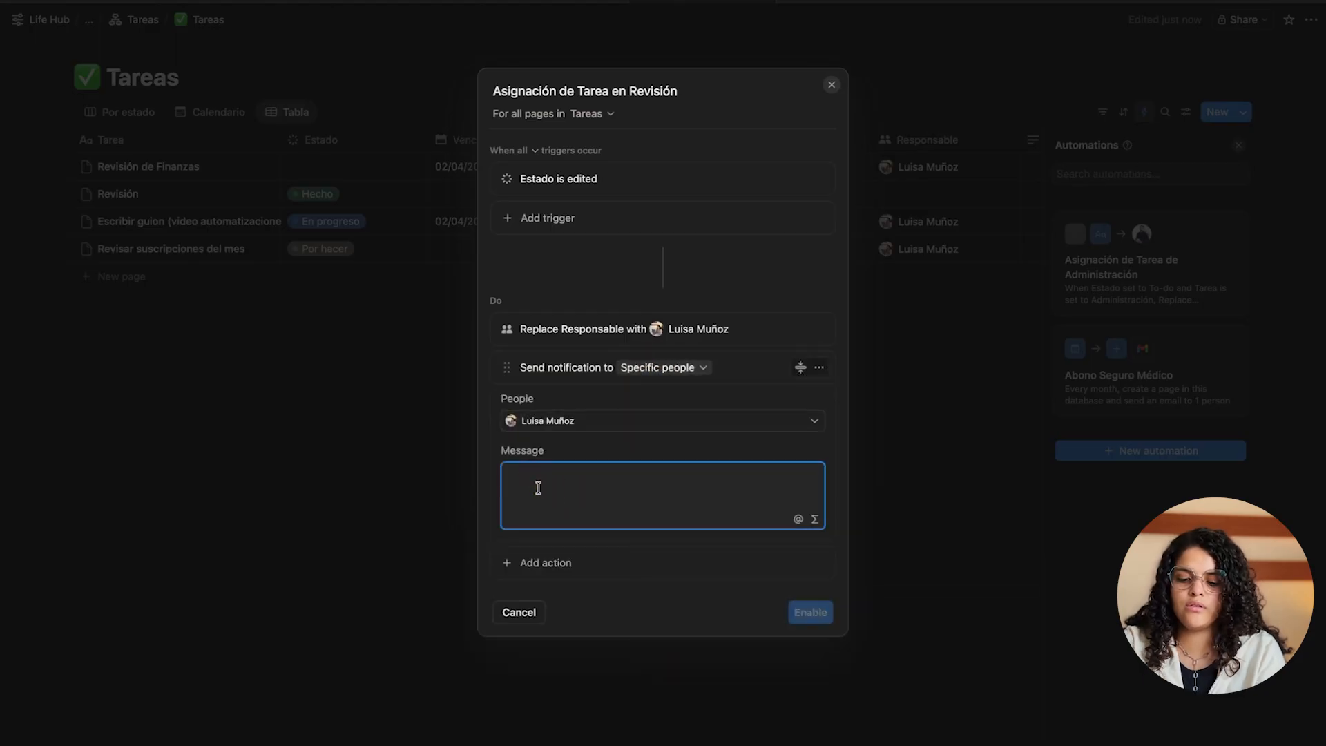
pyautogui.write('Hola! Hay una ta')
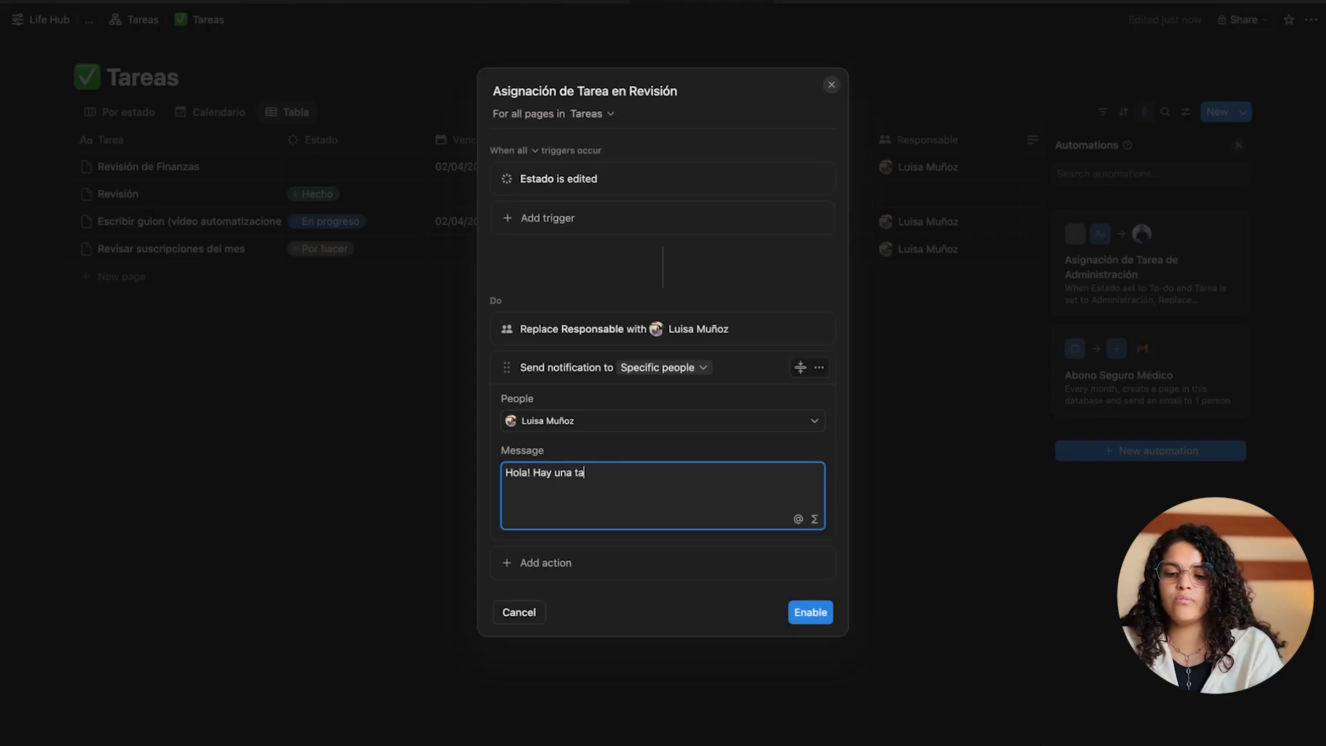
pyautogui.press('BackSpace')
pyautogui.press('BackSpace')
pyautogui.press('BackSpace')
pyautogui.press('BackSpace')
pyautogui.press('BackSpace')
pyautogui.press('BackSpace')
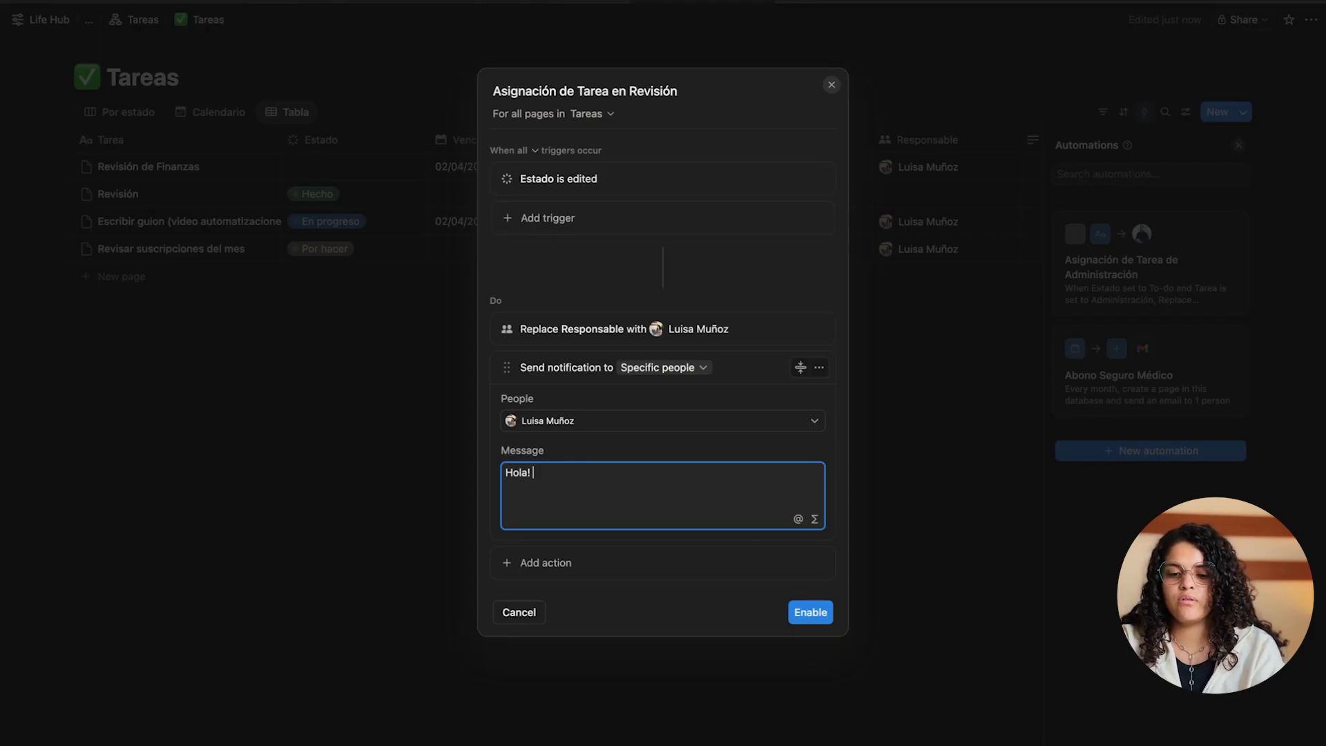
pyautogui.press('BackSpace')
pyautogui.press('BackSpace')
pyautogui.press('BackSpace')
# Write the notification message "La tarea [Trigger page's Tarea] está lista para revisión", inserting the Tarea property as a mention, and enable the automation
pyautogui.write('La t')
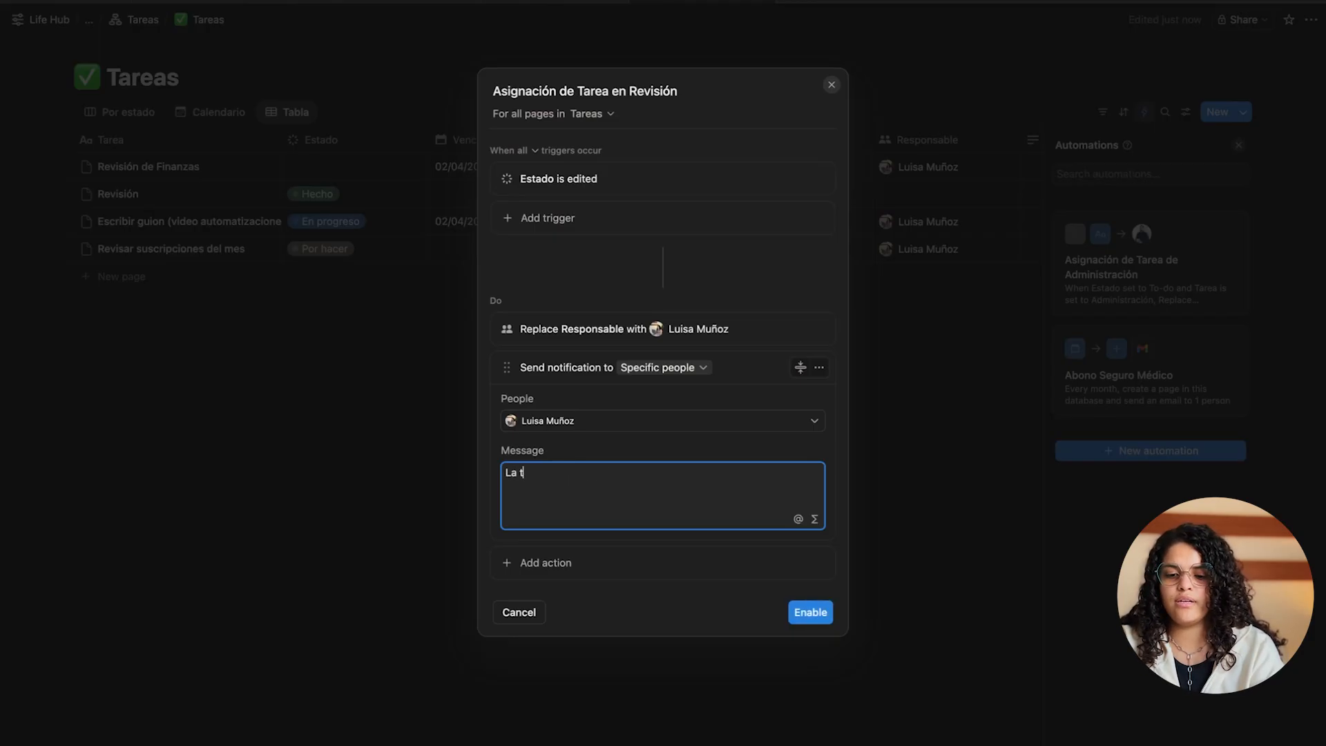
pyautogui.write('area @')
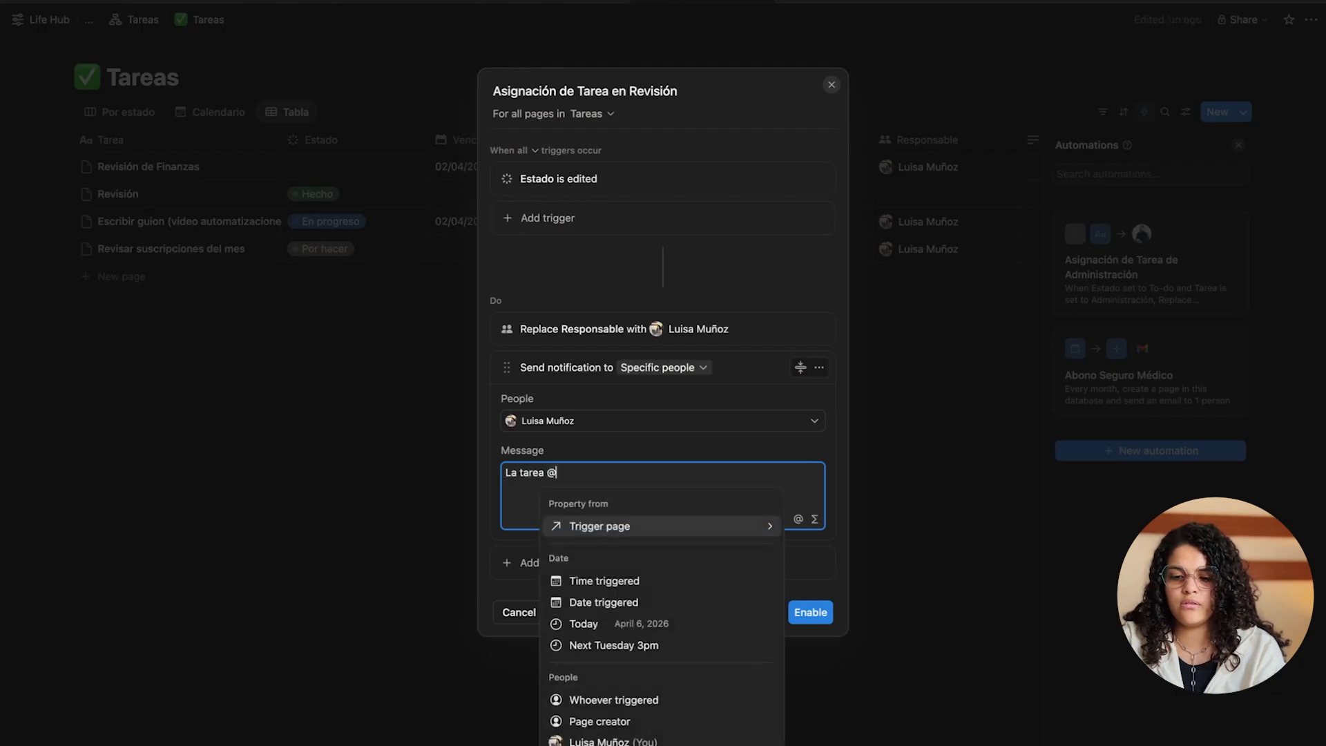
pyautogui.click(594, 527)
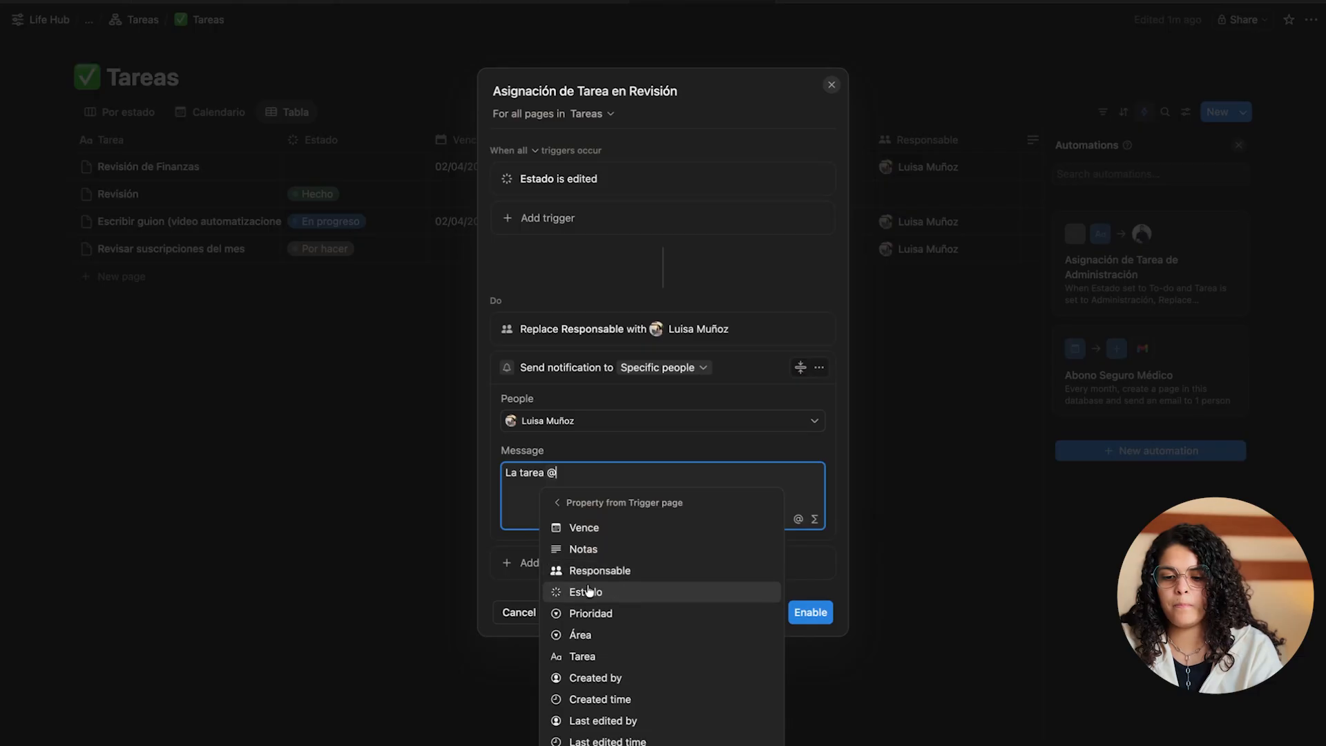
pyautogui.click(589, 656)
pyautogui.write('está lista para revisión')
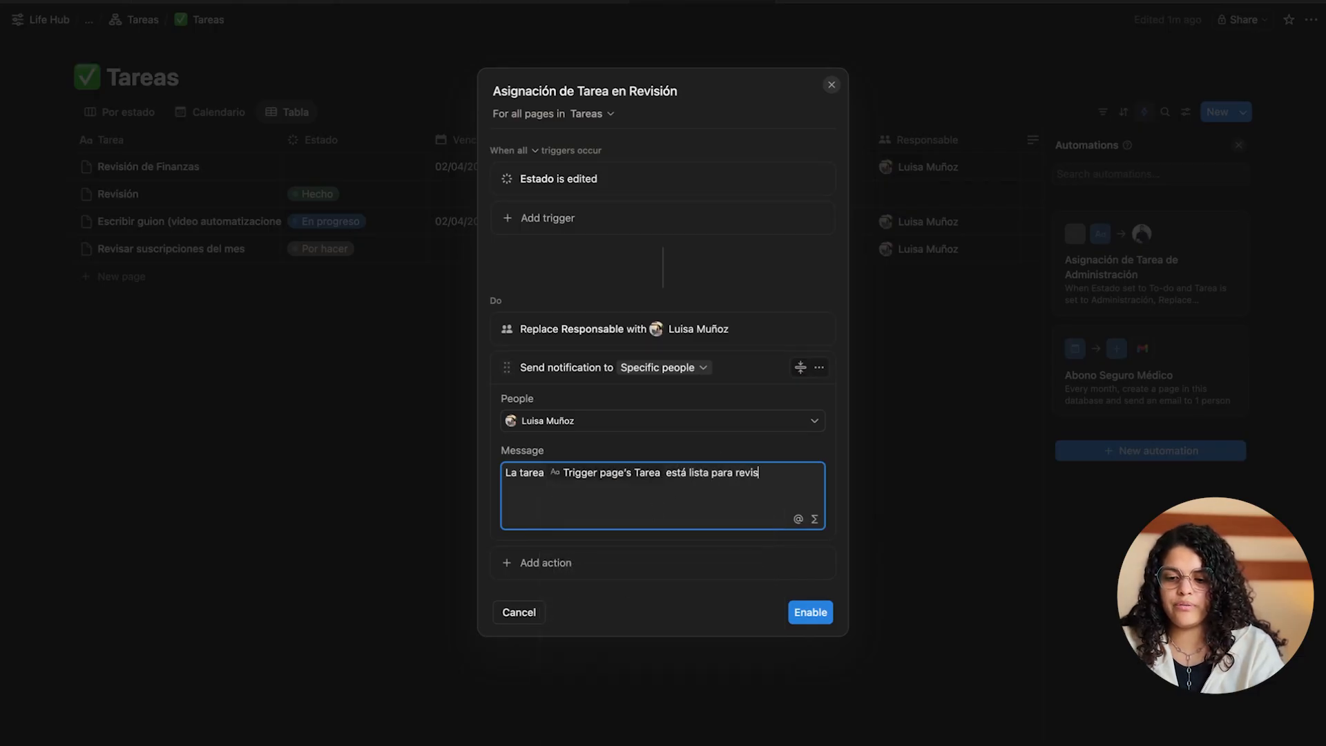
pyautogui.click(810, 611)
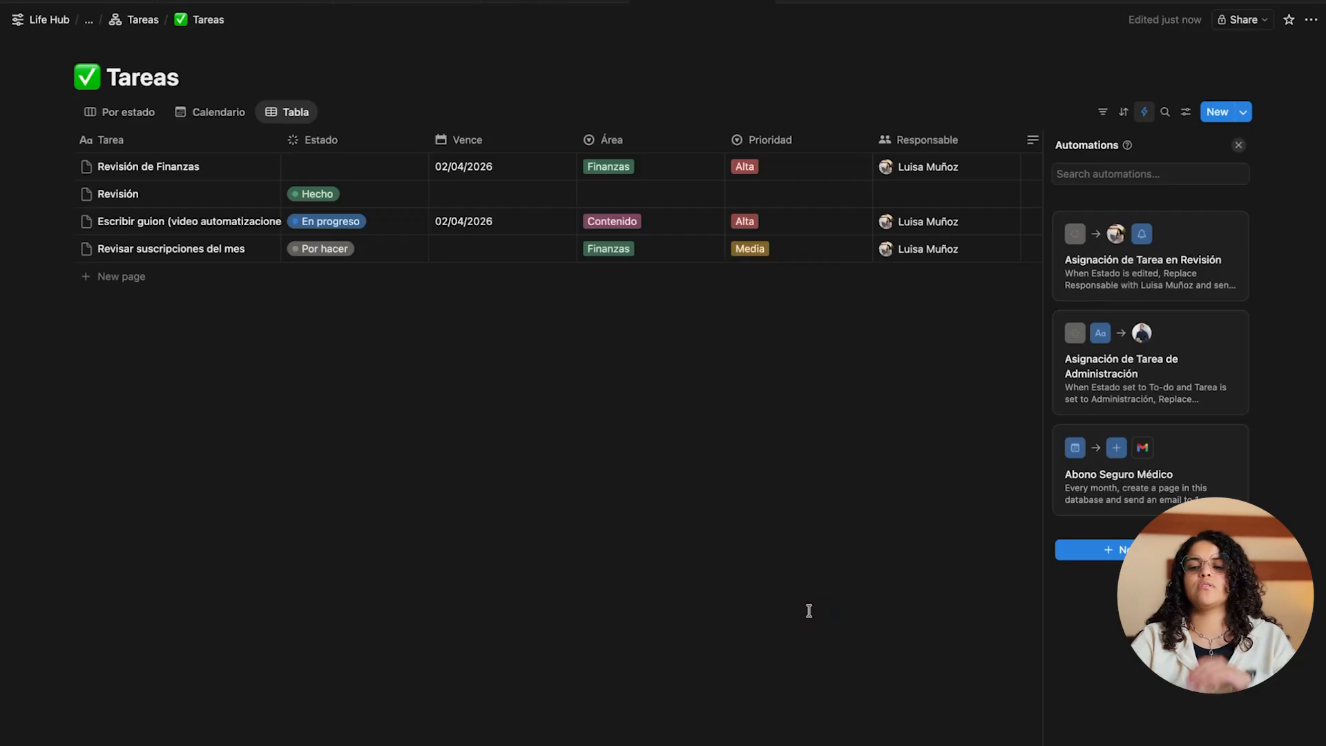
# Add a task named "Revisión de suscripciones — Administración" to the Tareas table and set its Estado to Por hacer
pyautogui.click(1239, 145)
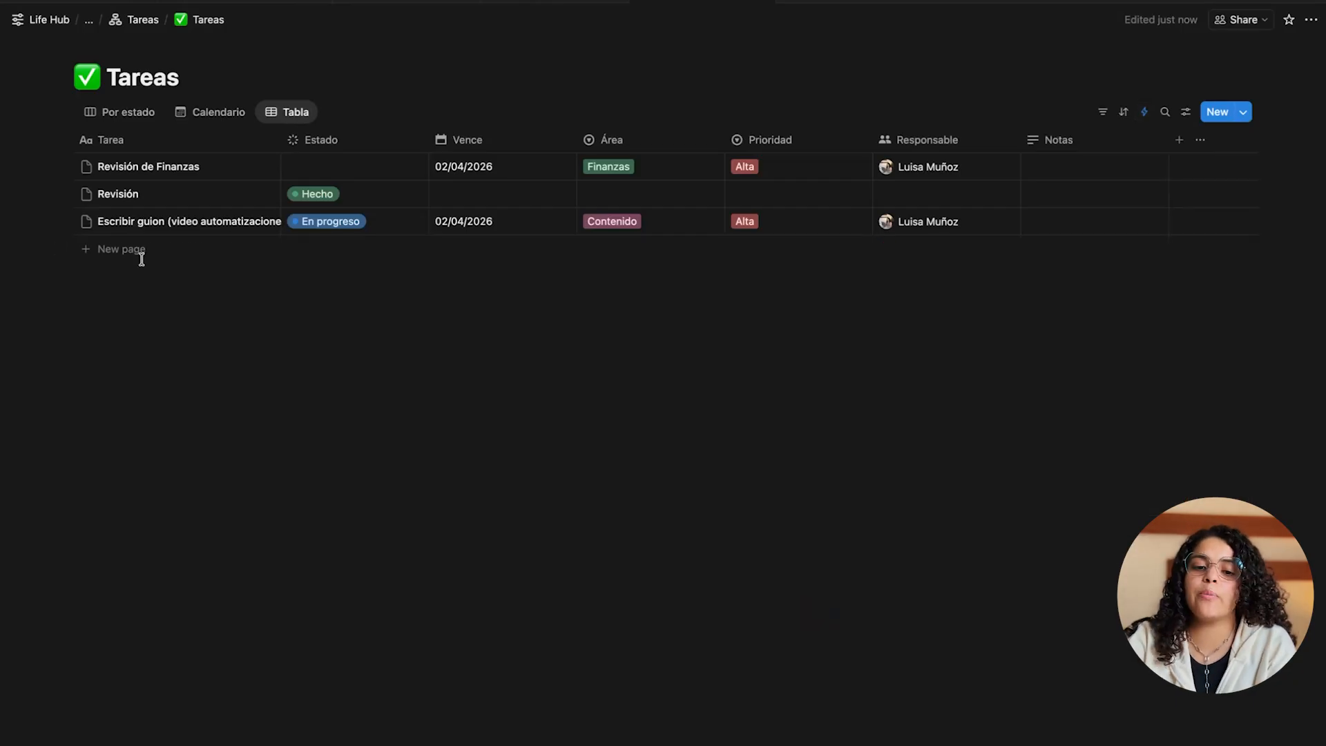
pyautogui.click(114, 249)
pyautogui.write('Revisión de suscripciones — Administración')
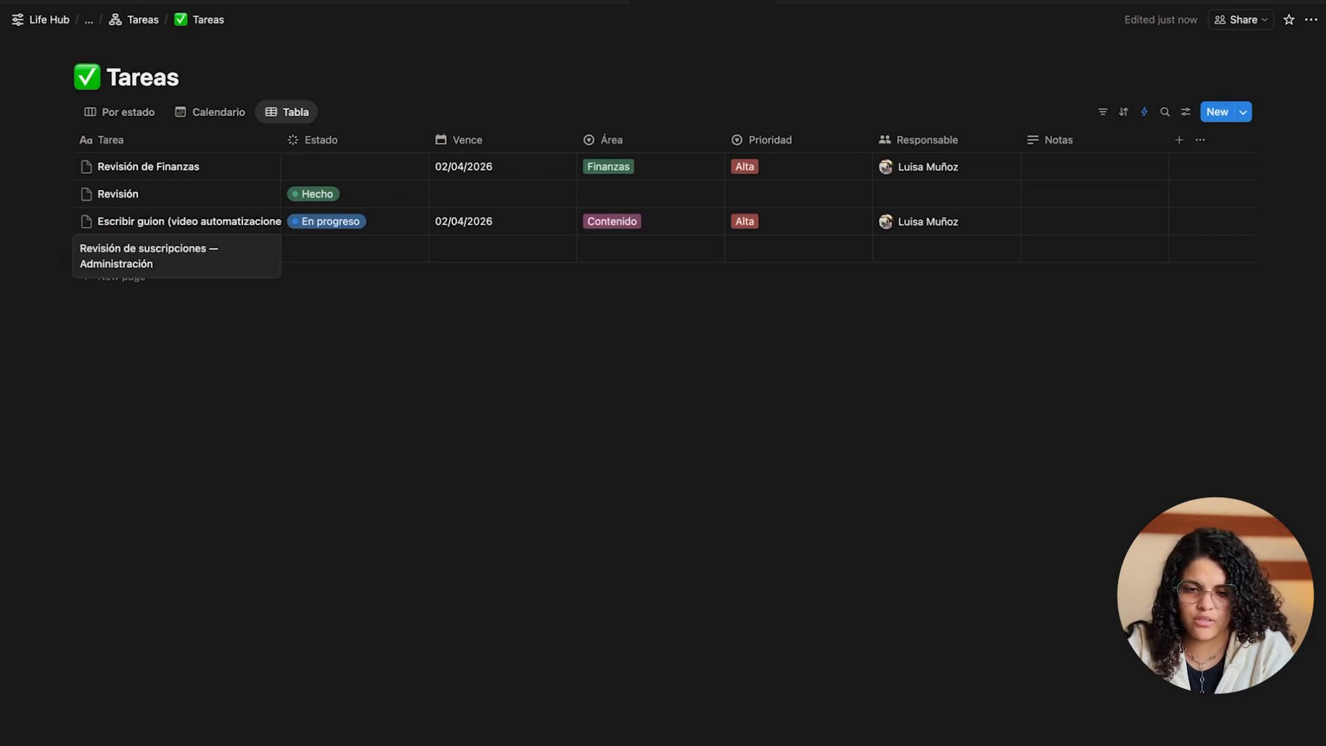
pyautogui.press('Return')
pyautogui.click(328, 249)
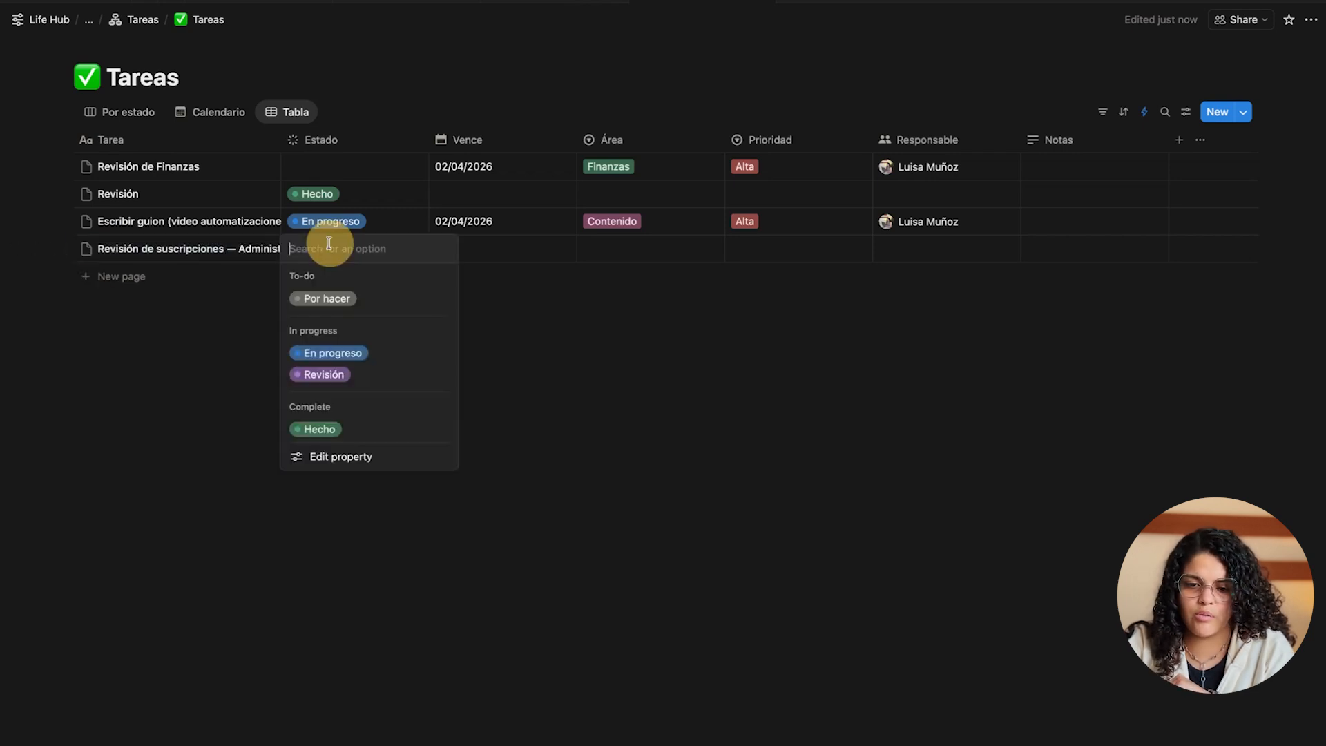
pyautogui.click(337, 300)
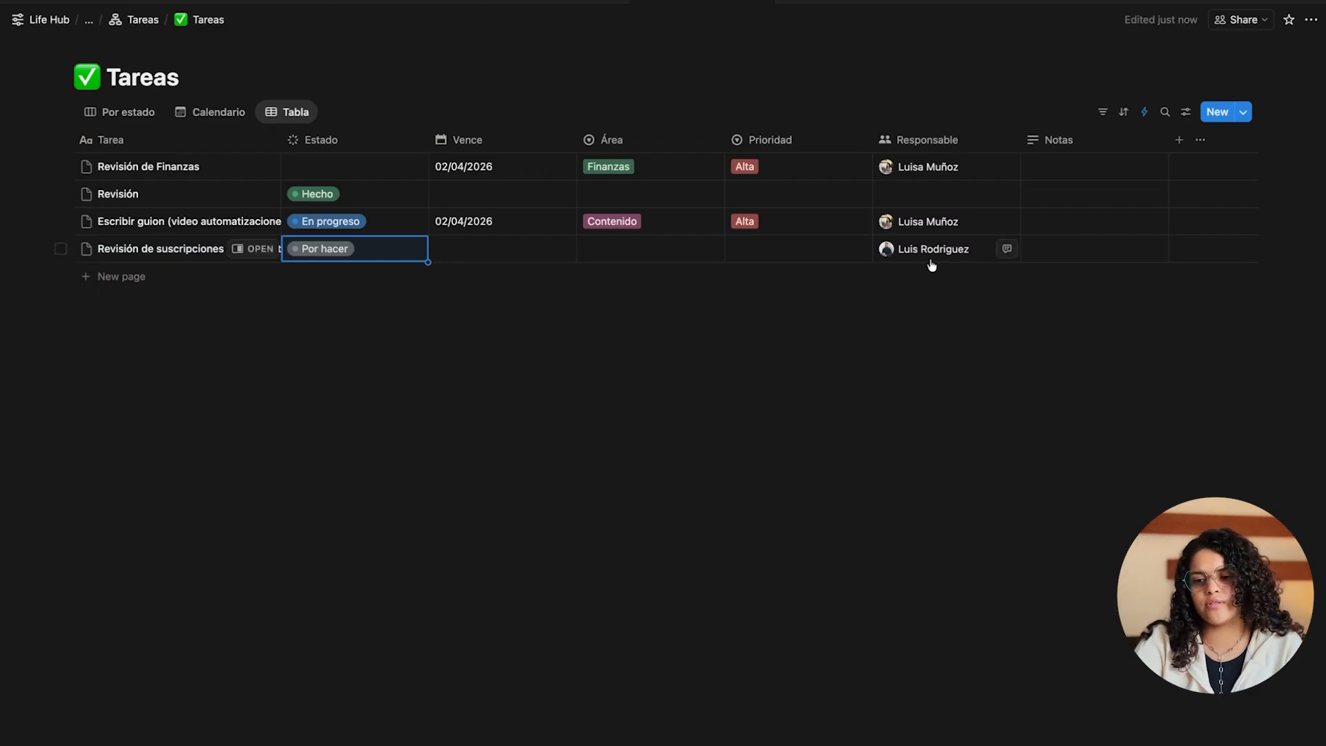
# Change the Estado of the new subscriptions task to Revisión and check its Responsable
pyautogui.click(316, 250)
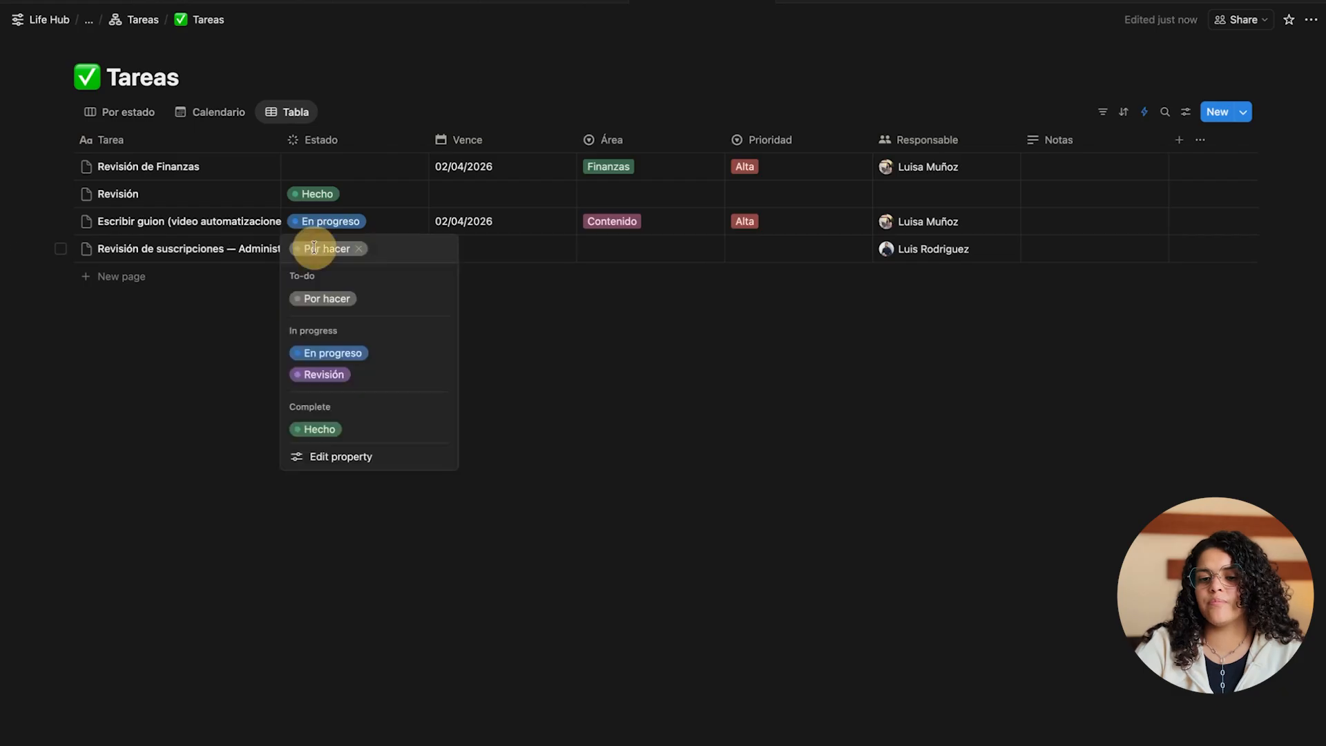
pyautogui.click(330, 375)
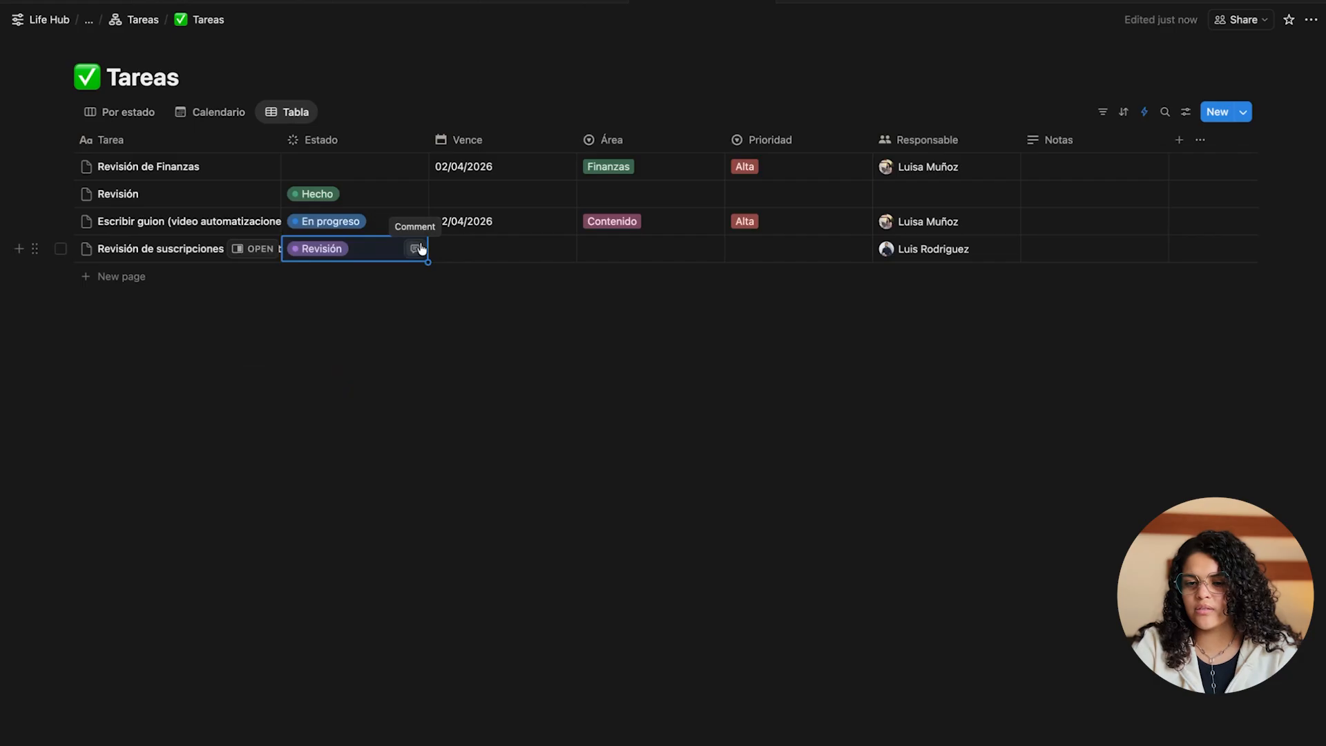
pyautogui.moveTo(923, 260)
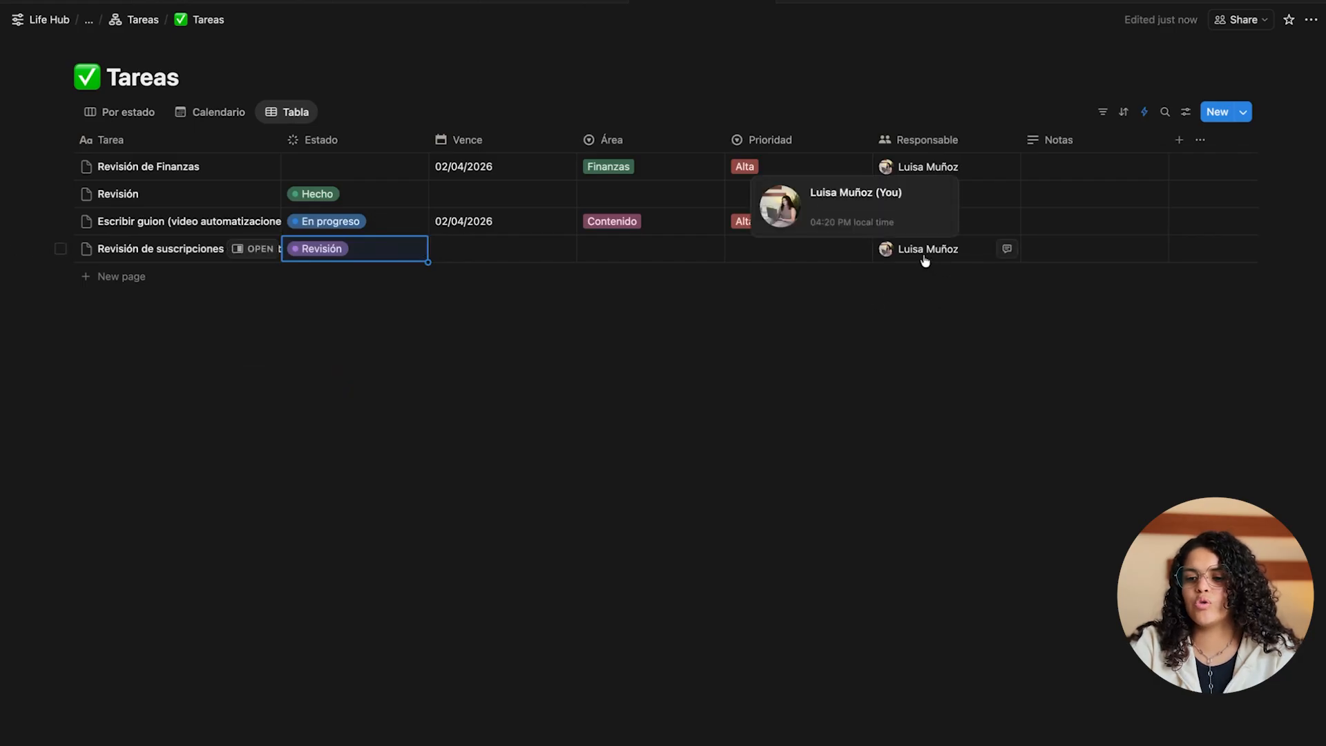
# Check the inbox for the notification sent by the Asignación de Tarea en Revisión automation
pyautogui.moveTo(17, 19)
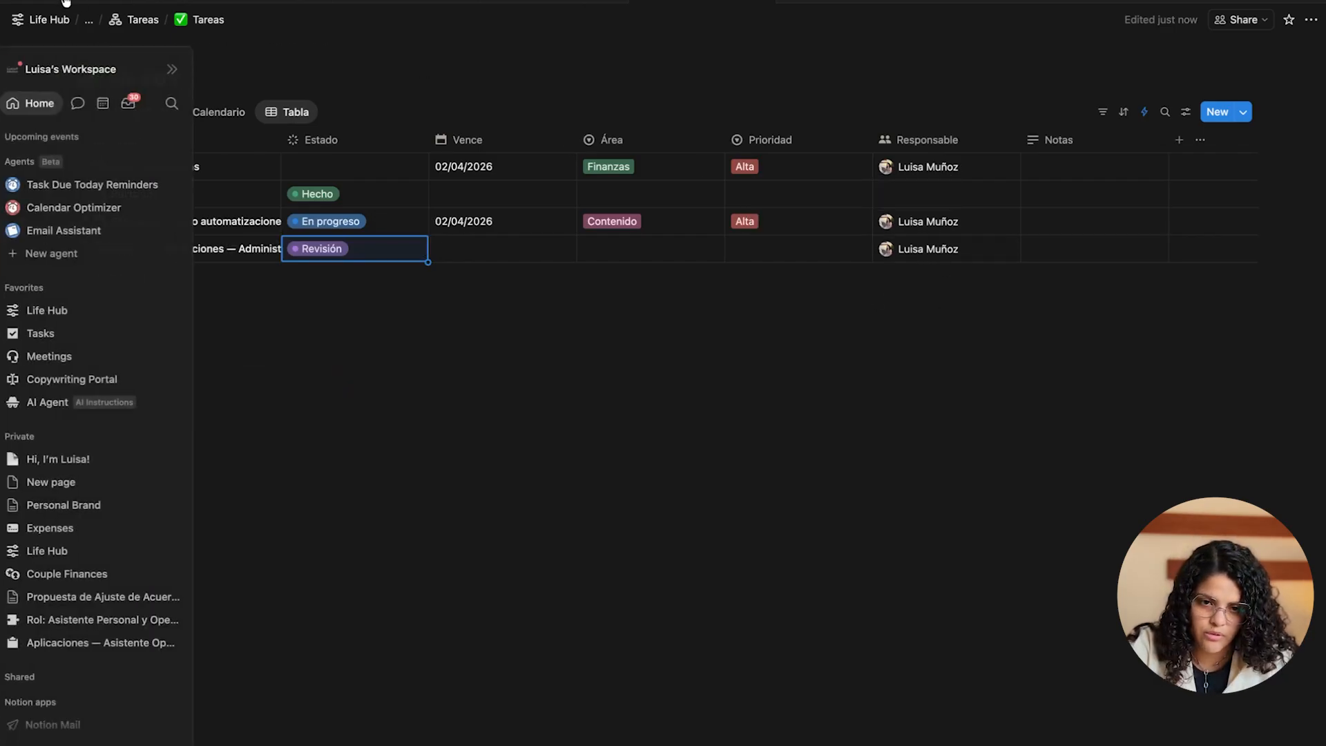
pyautogui.click(132, 104)
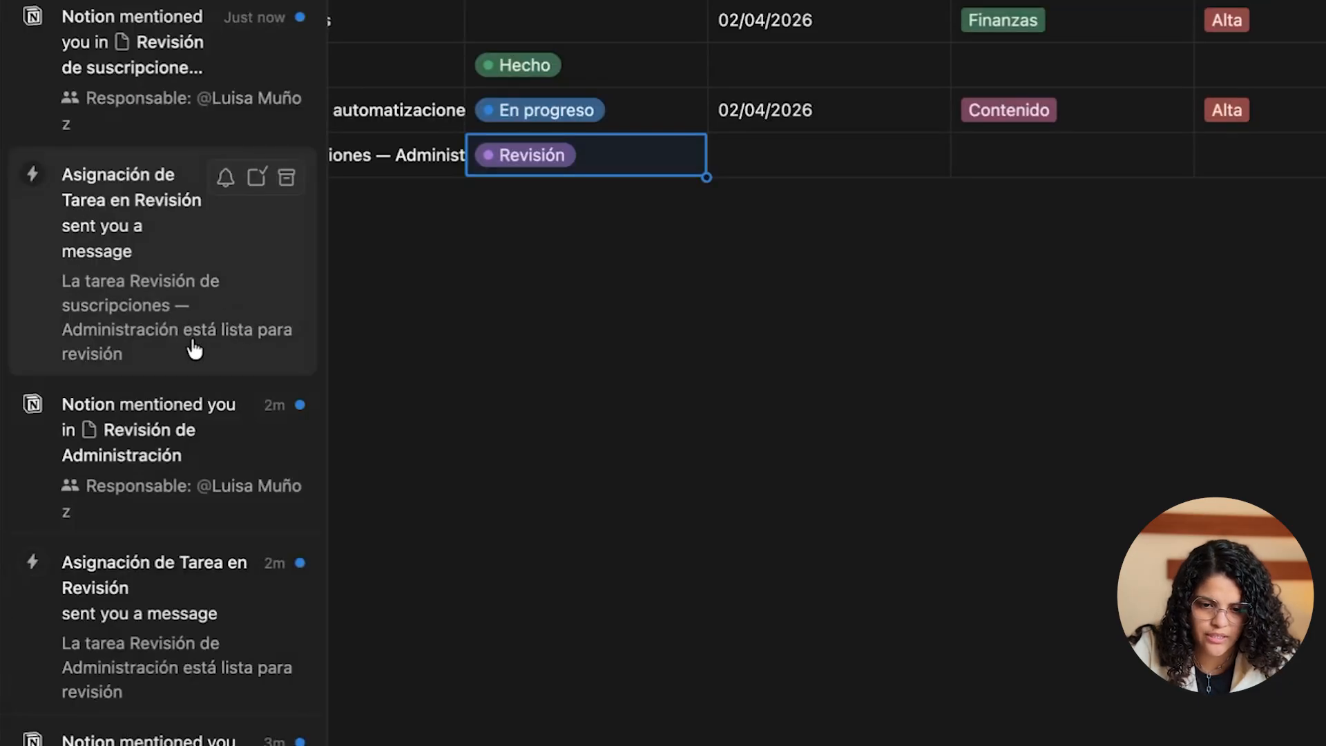
pyautogui.click(991, 249)
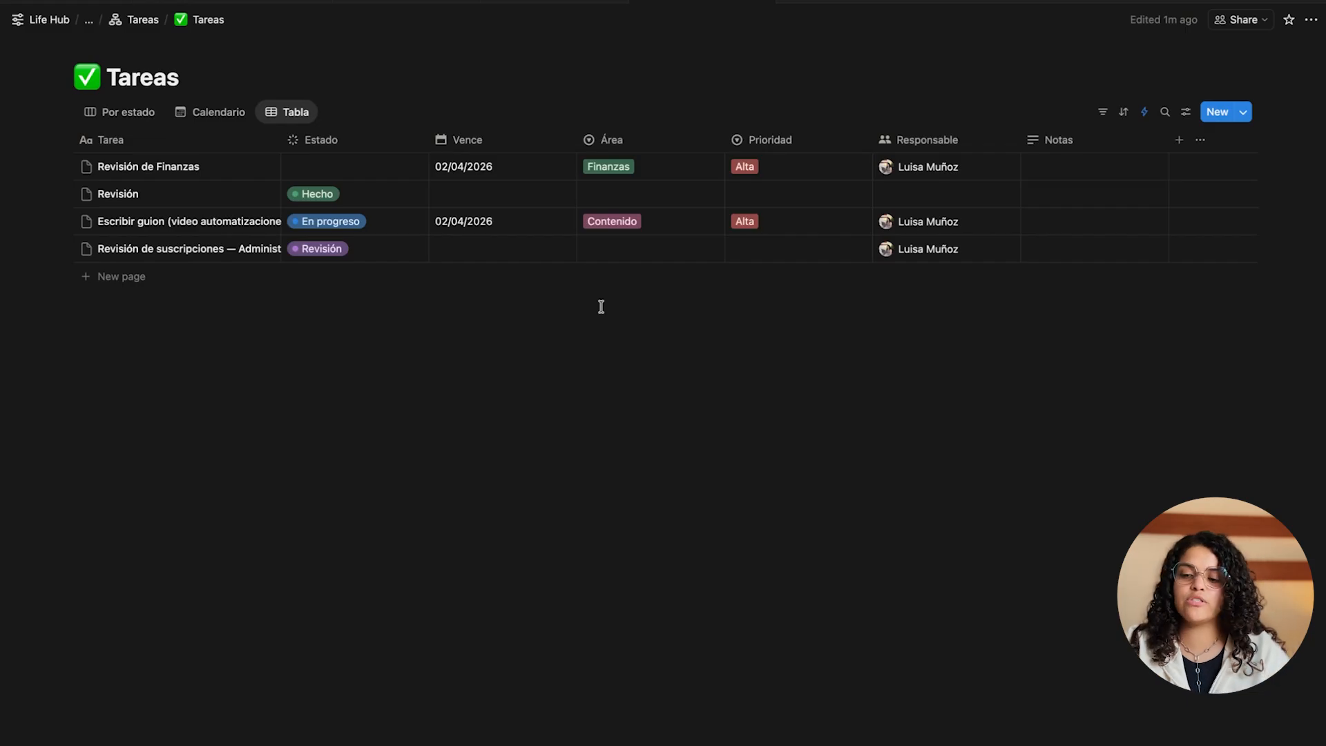
pyautogui.click(898, 222)
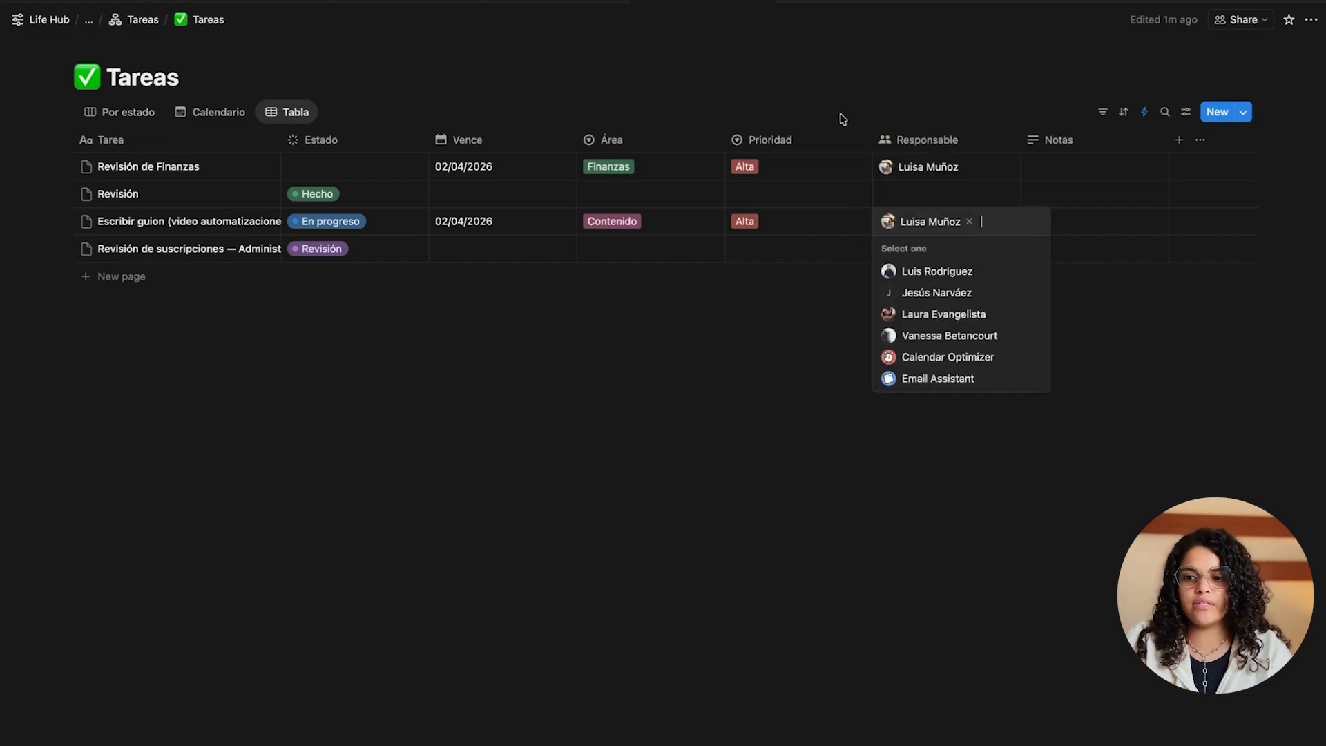
pyautogui.click(967, 121)
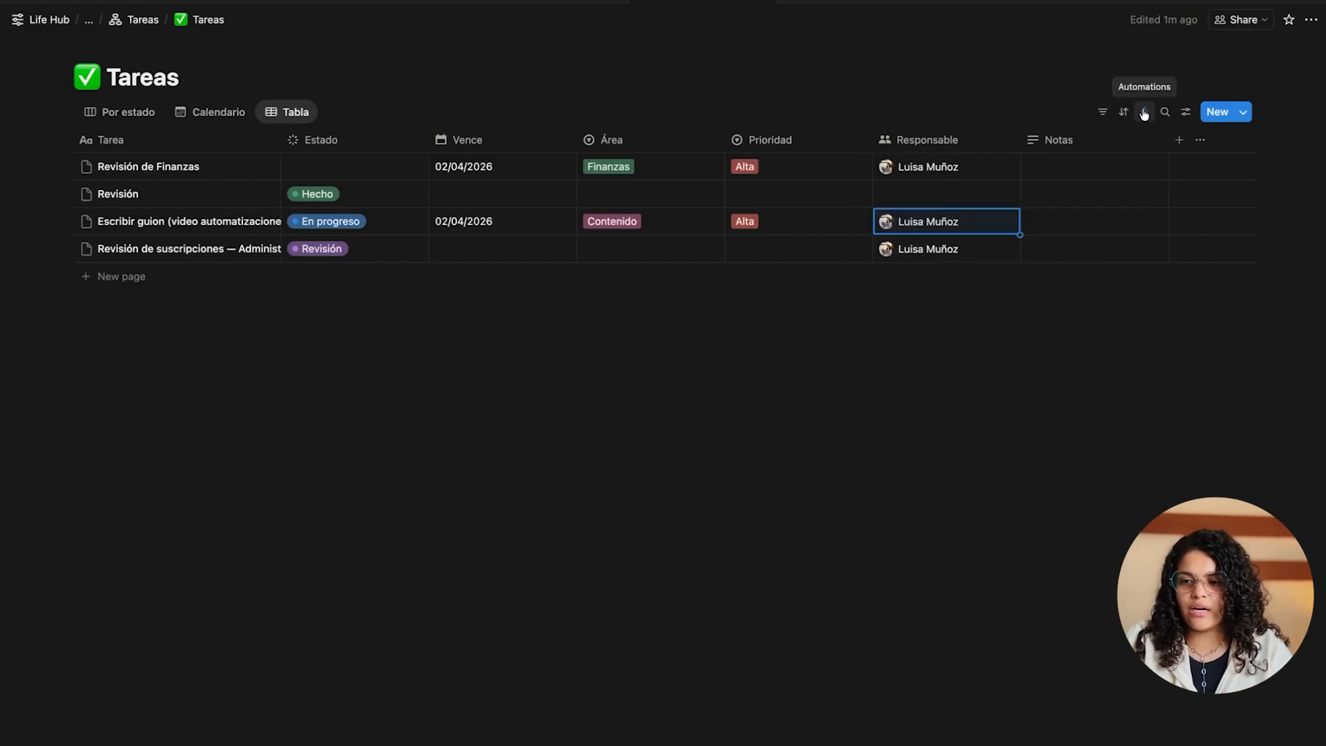
pyautogui.click(1144, 112)
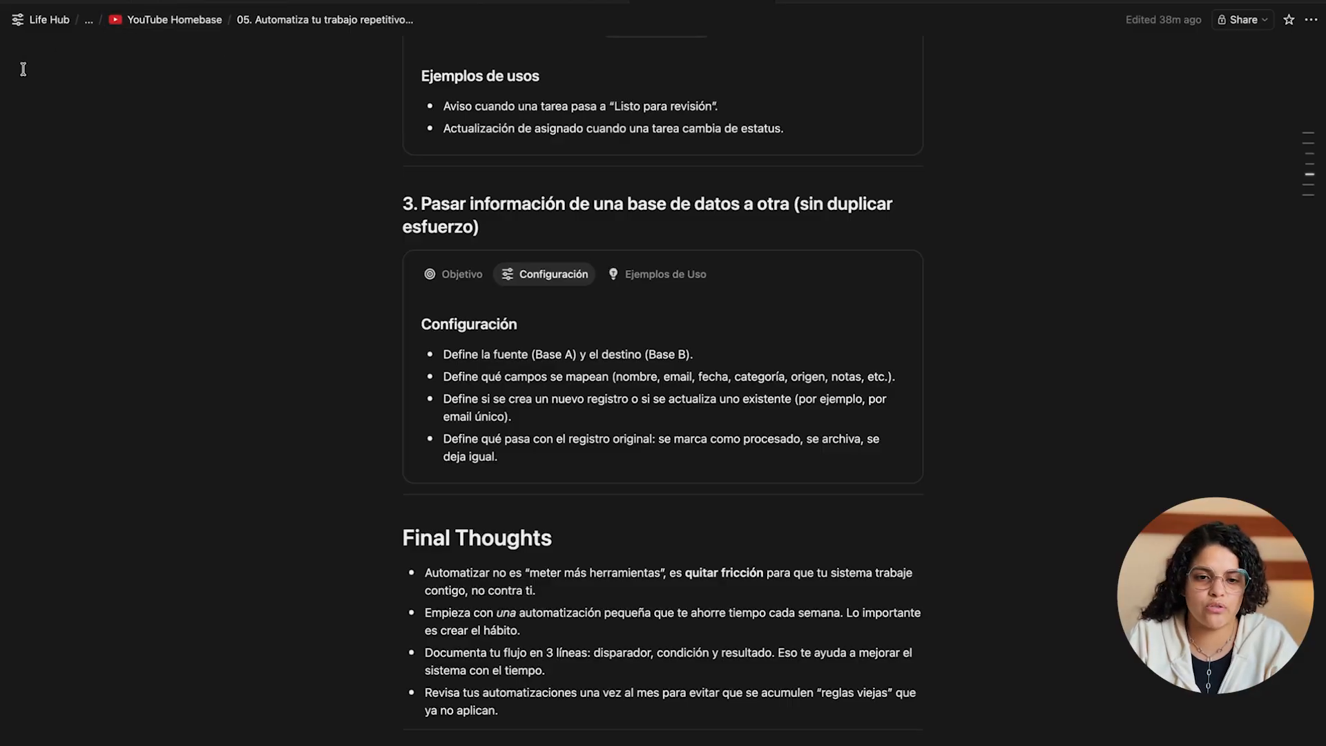
# Go back to the Life Hub page and open the private Personal Brand page
pyautogui.click(52, 20)
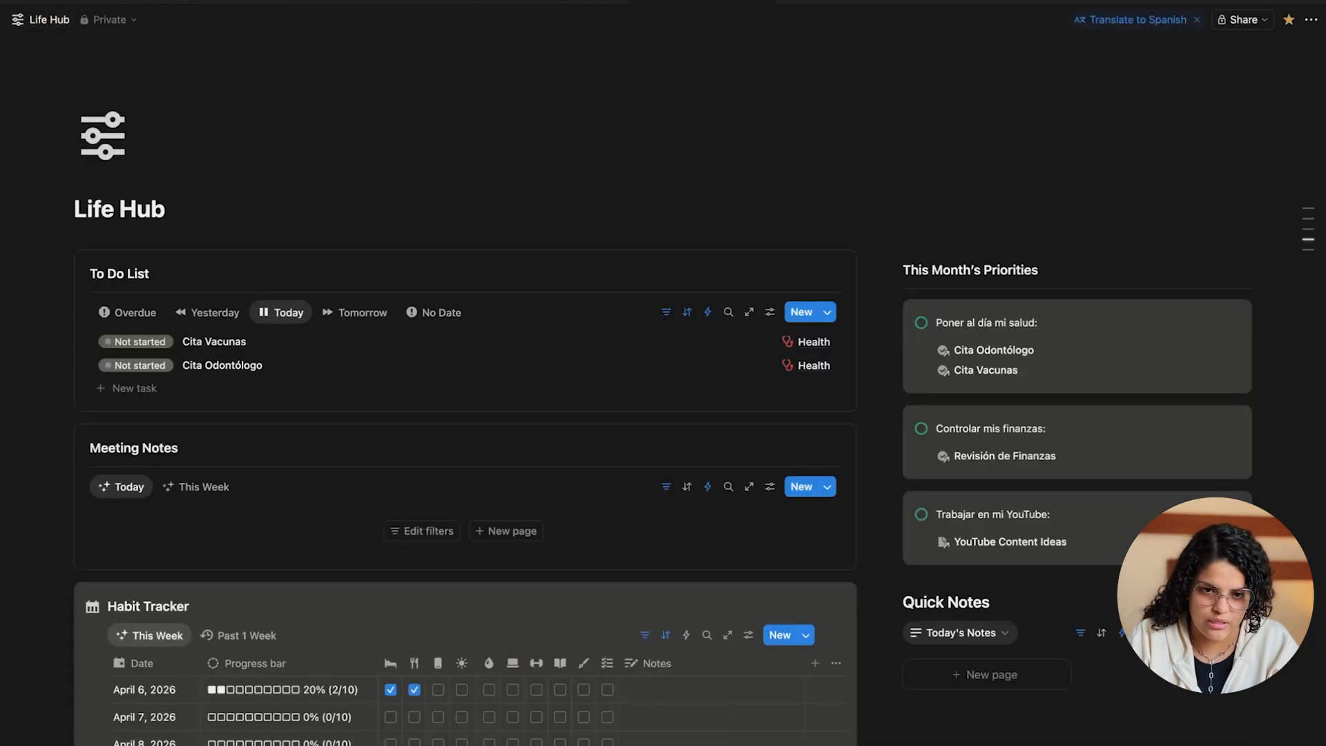
pyautogui.moveTo(17, 19)
pyautogui.click(14, 17)
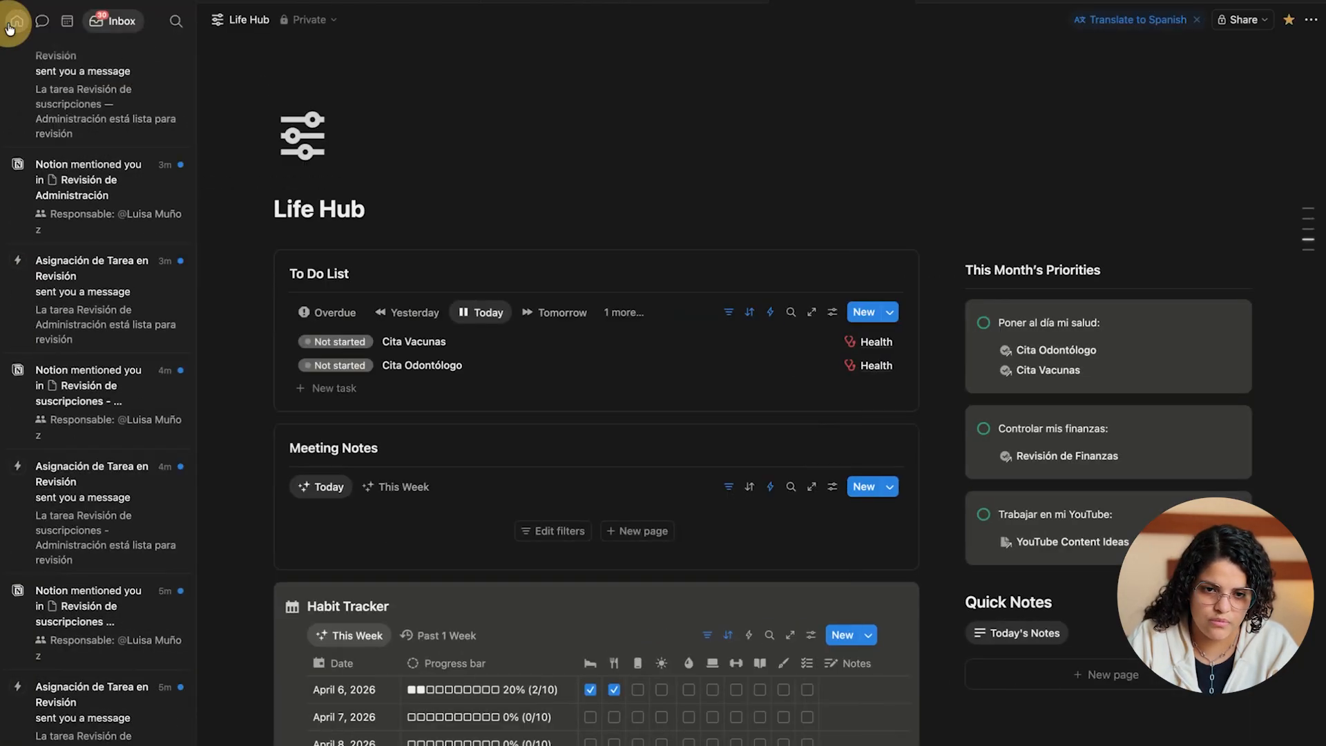
pyautogui.click(27, 21)
pyautogui.scroll(-2, 103, 415)
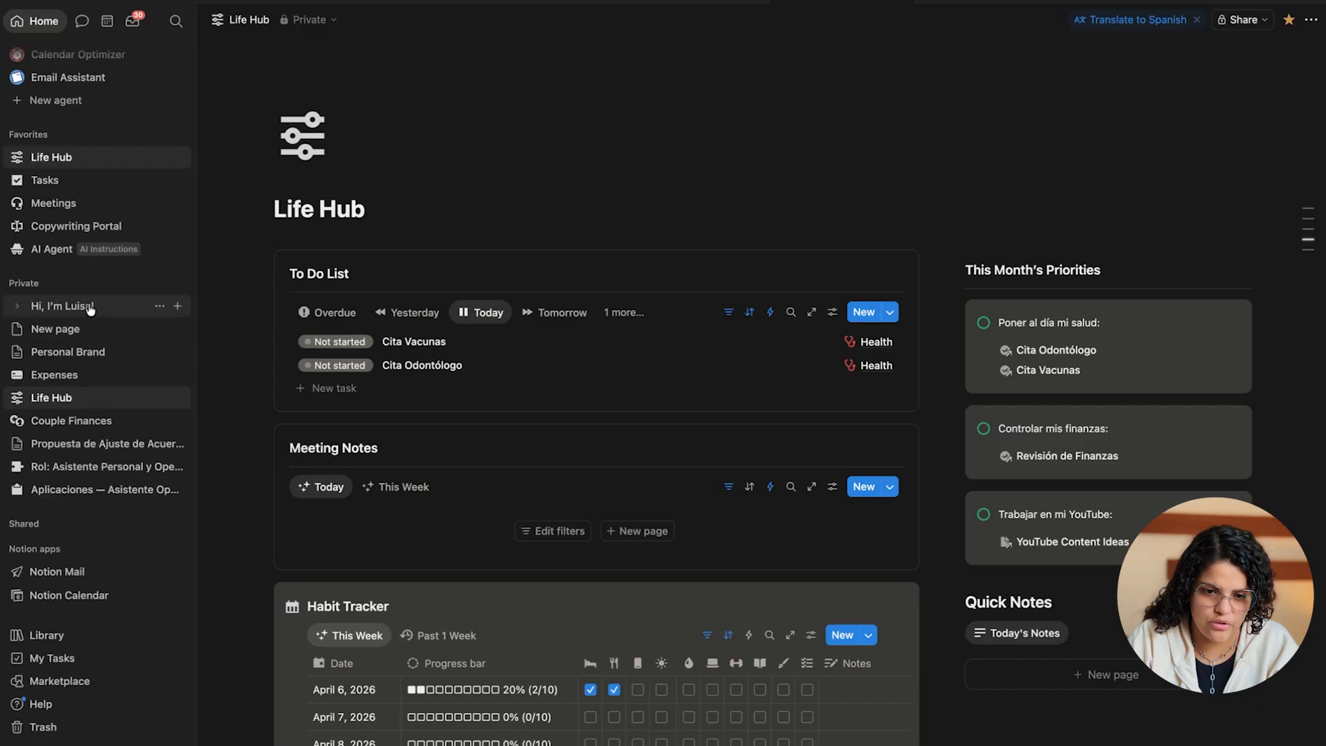
pyautogui.click(97, 352)
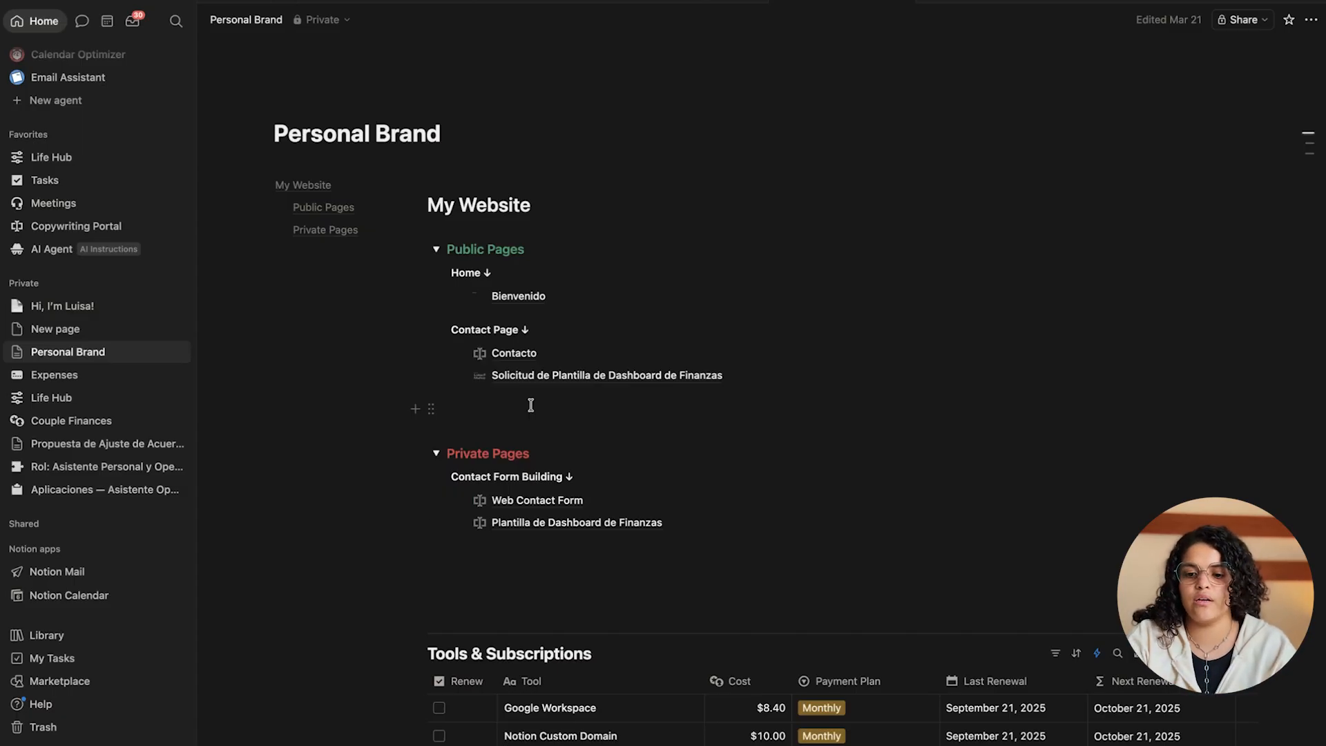
# Open the Web Contact Form table and review the trigger, email and notification settings of its Form Submission automation
pyautogui.moveTo(575, 523)
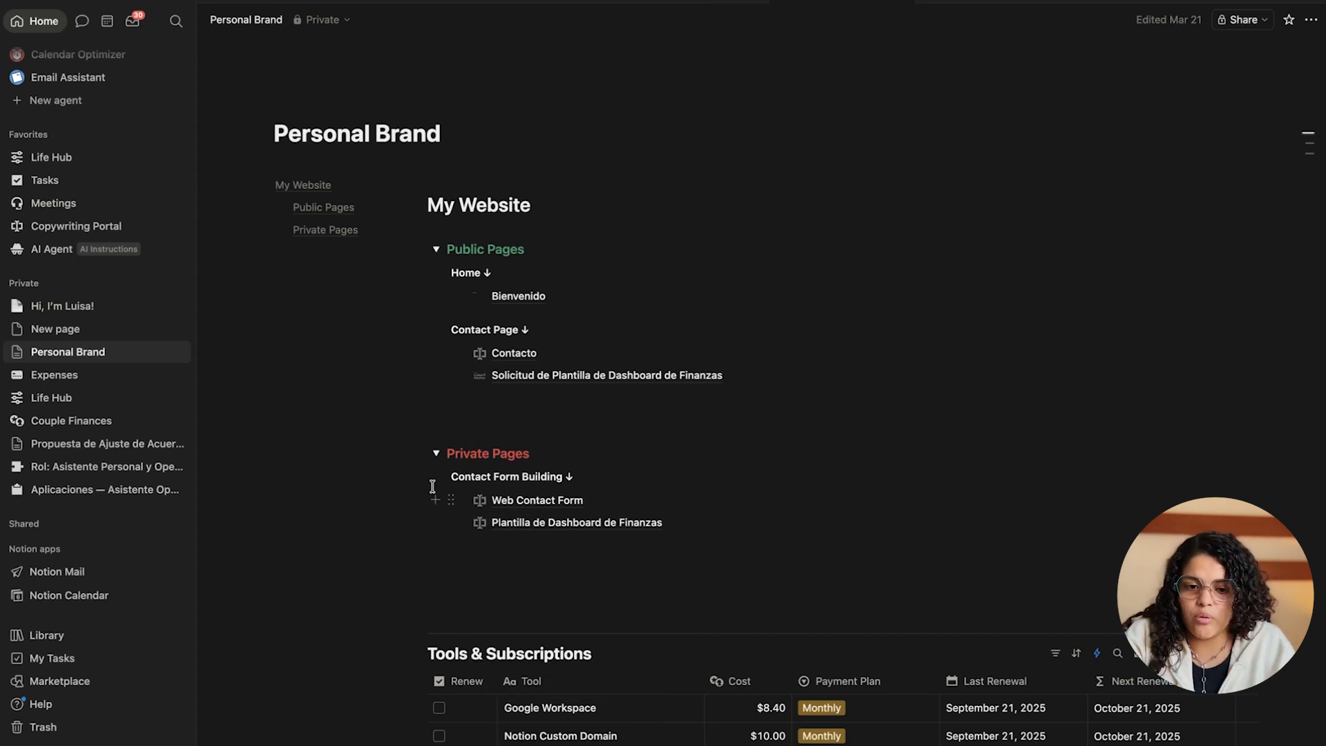
pyautogui.click(530, 508)
pyautogui.click(408, 111)
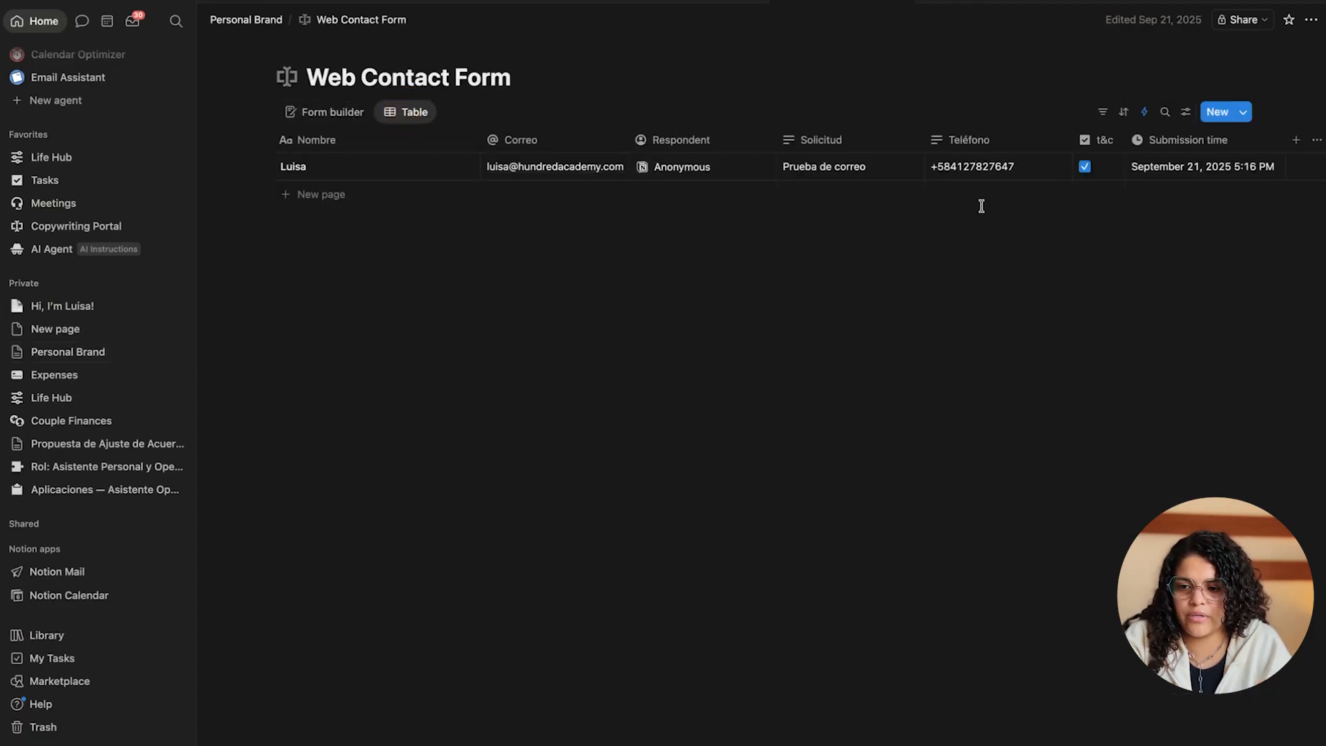
pyautogui.click(1145, 112)
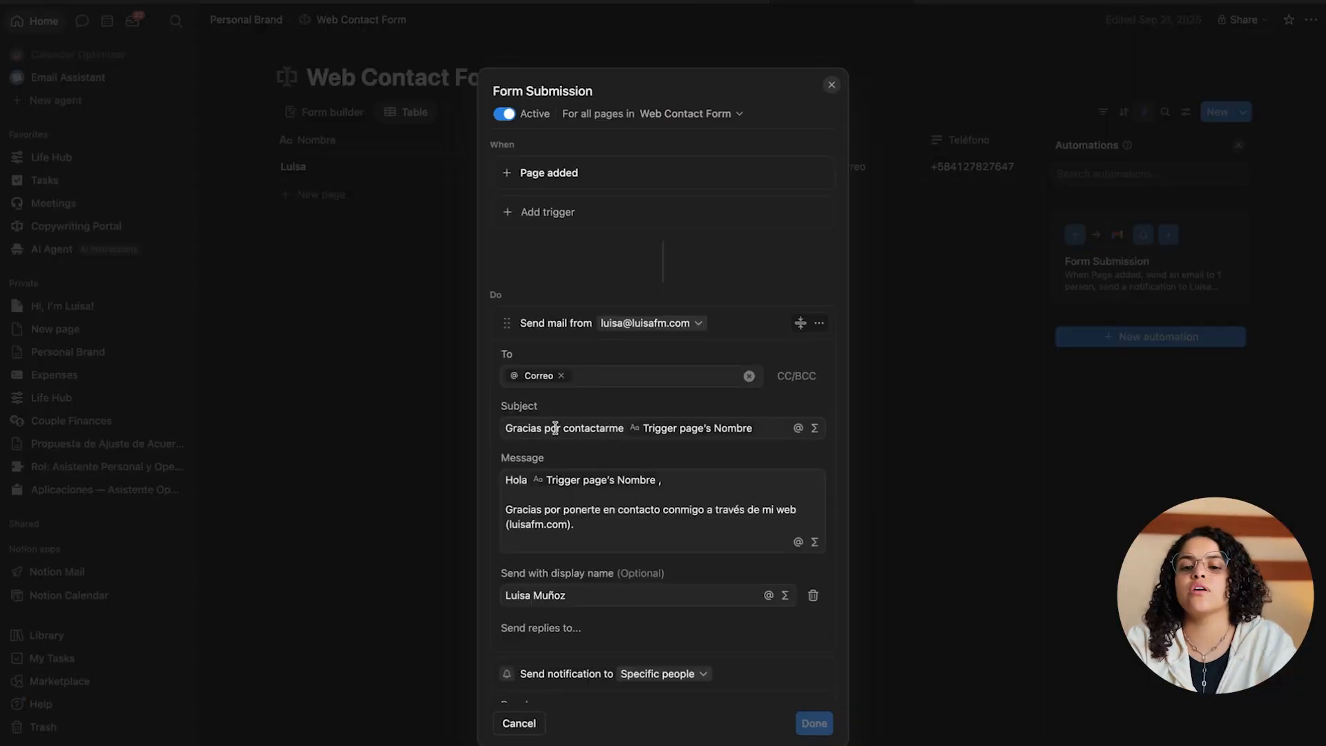
pyautogui.scroll(1, 578, 376)
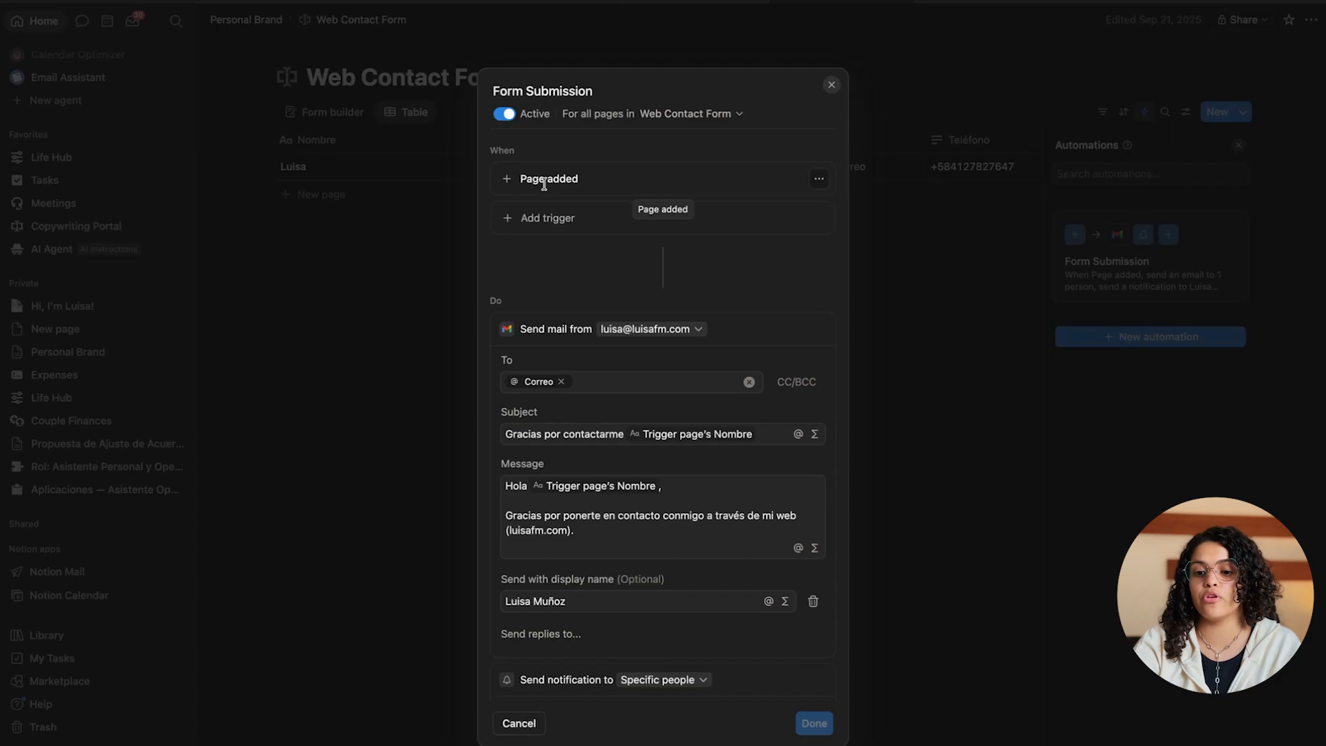
pyautogui.scroll(-3, 579, 385)
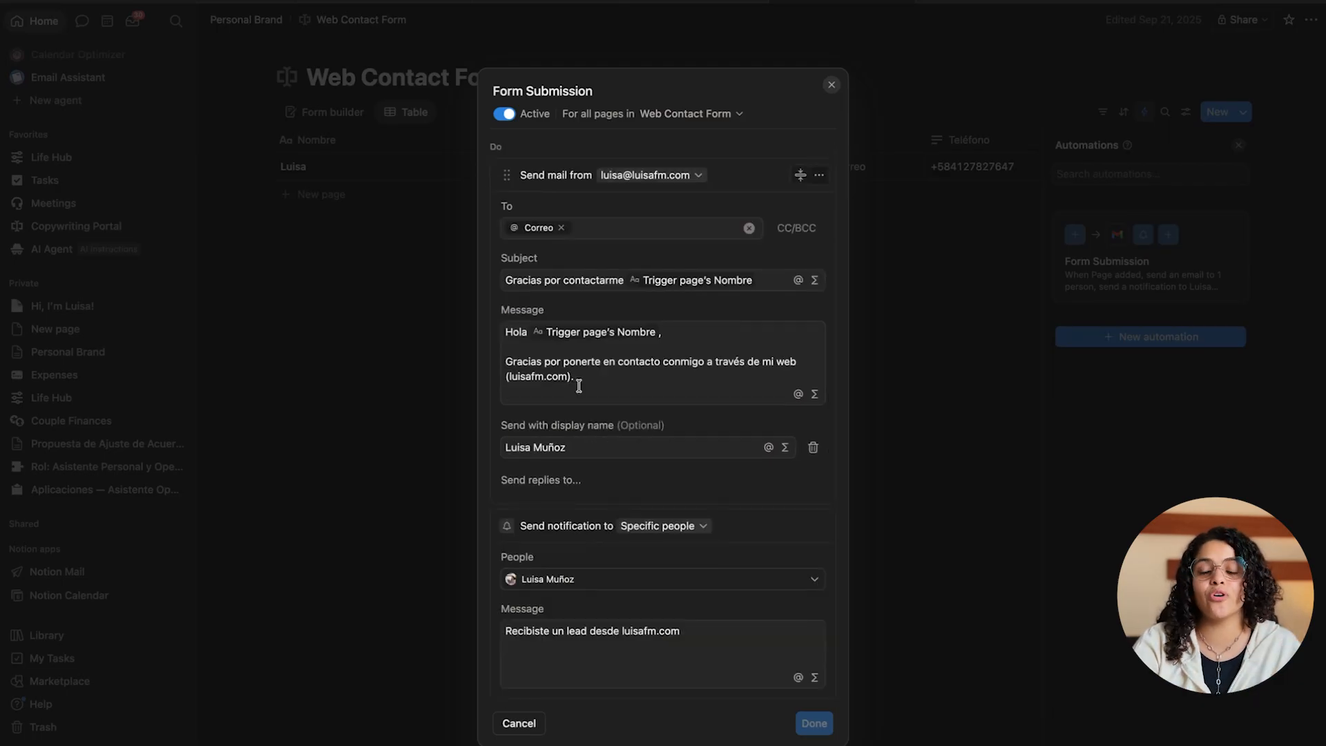
# Review the rest of the Form Submission automation, including the email message, notification and property mappings for adding a page to Contacts, and close it
pyautogui.scroll(-1, 579, 385)
pyautogui.click(577, 385)
pyautogui.scroll(-5, 573, 366)
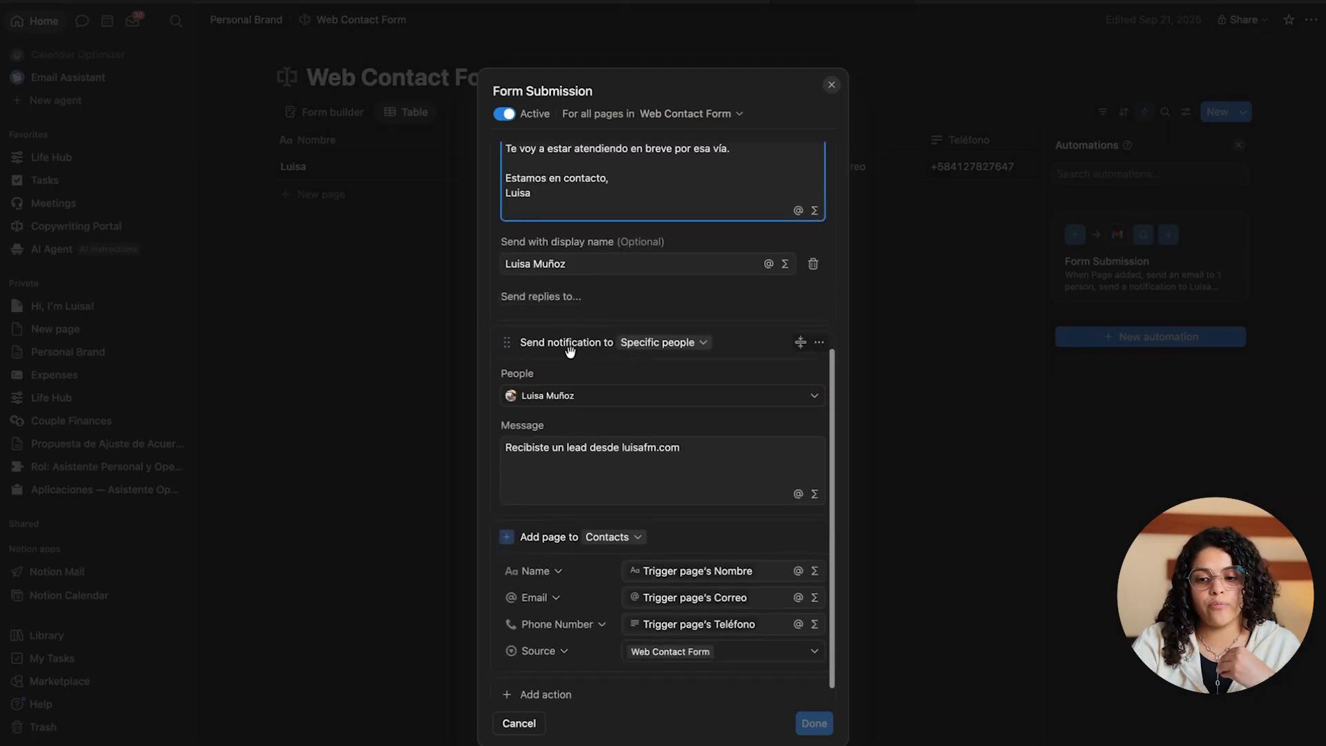
pyautogui.scroll(-1, 569, 352)
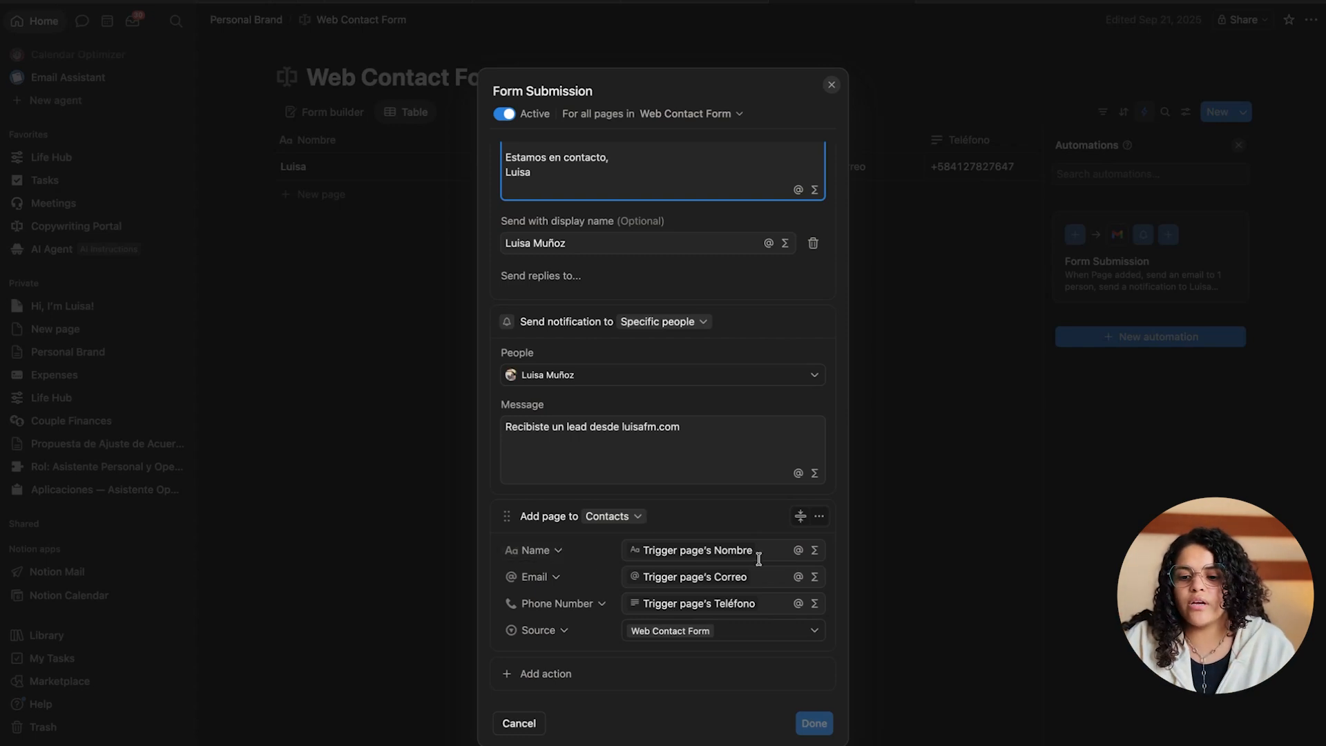
pyautogui.click(542, 551)
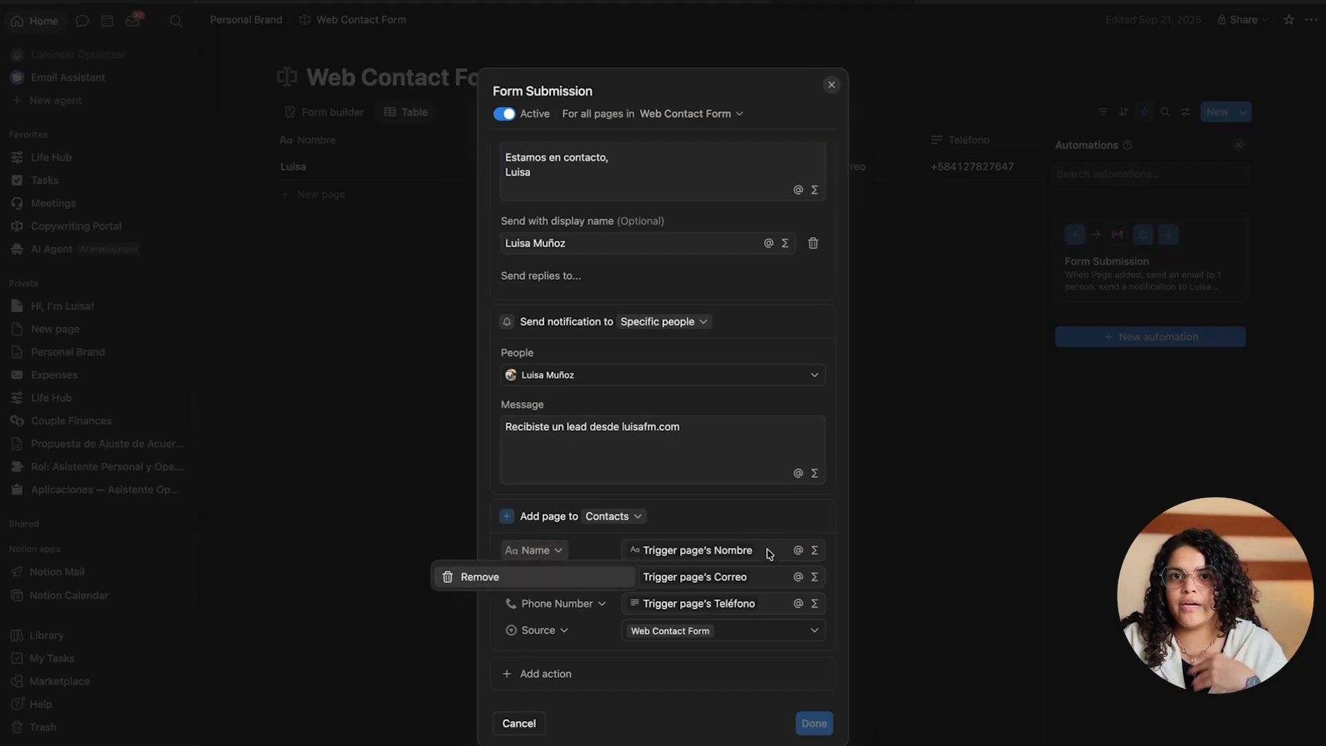
pyautogui.click(711, 565)
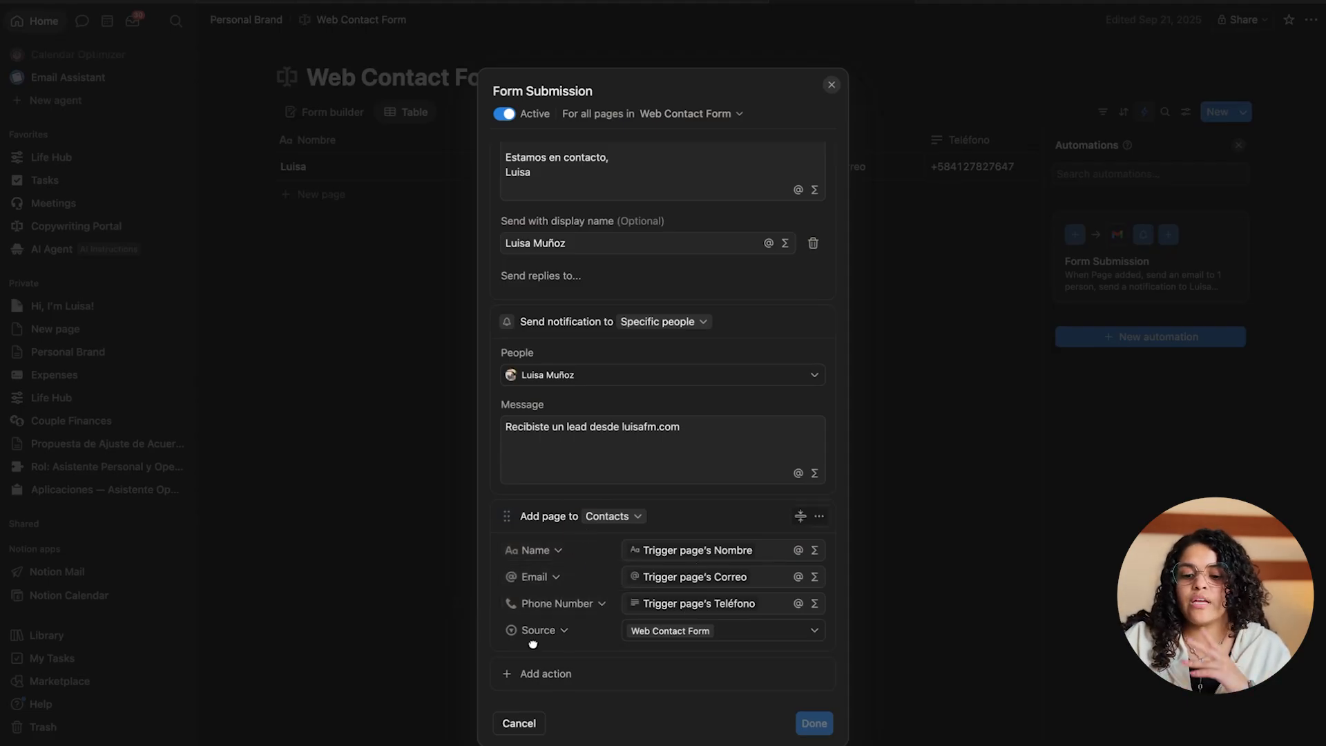
pyautogui.click(736, 631)
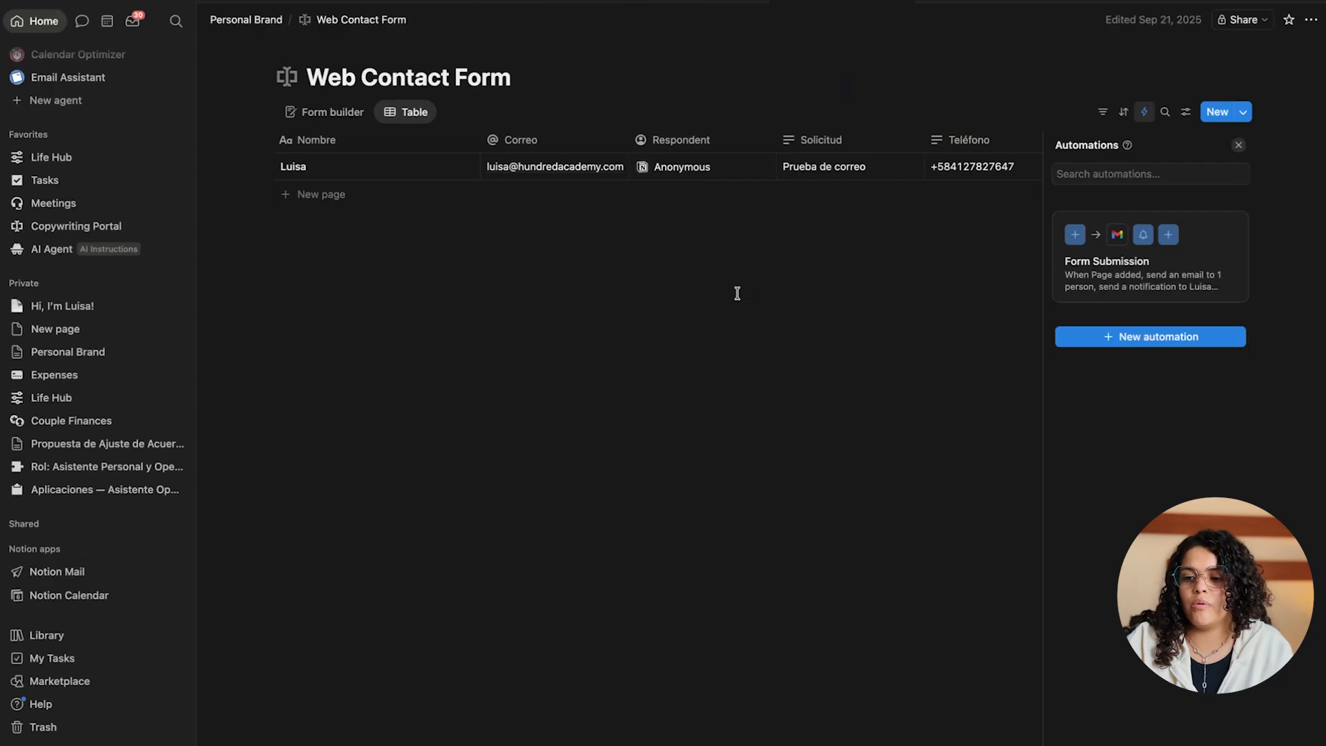
# Open the Plantilla de Dashboard de Finanzas database from Personal Brand and review the trigger and actions of its Form Submission automation
pyautogui.click(245, 20)
pyautogui.click(560, 441)
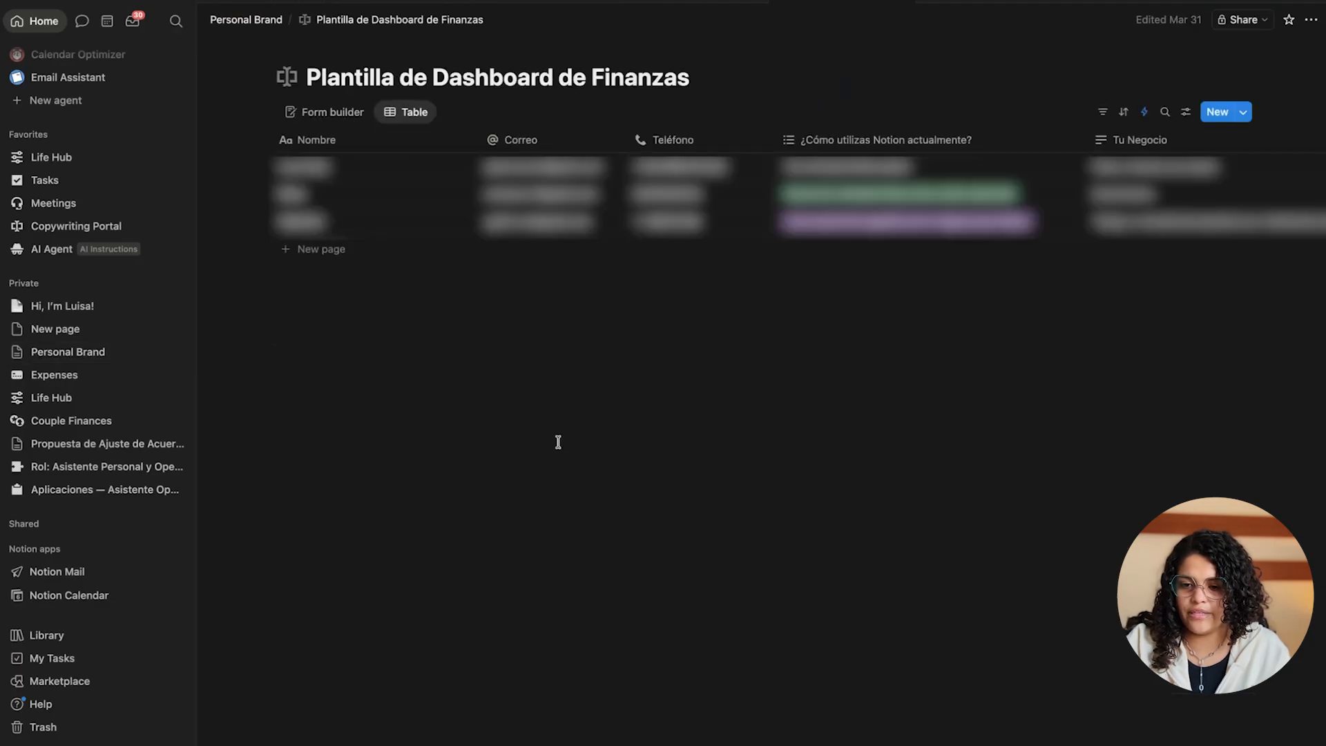
pyautogui.click(1144, 111)
pyautogui.click(1110, 261)
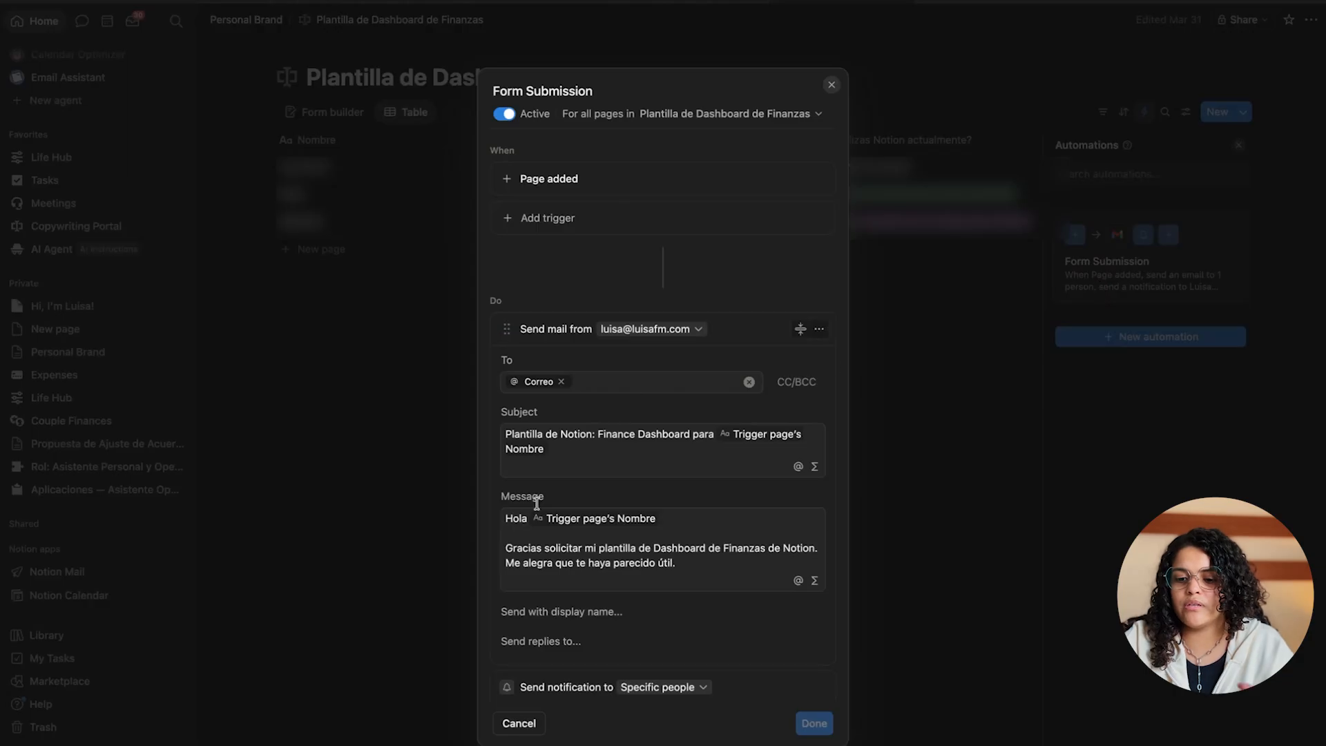
pyautogui.scroll(-3, 534, 520)
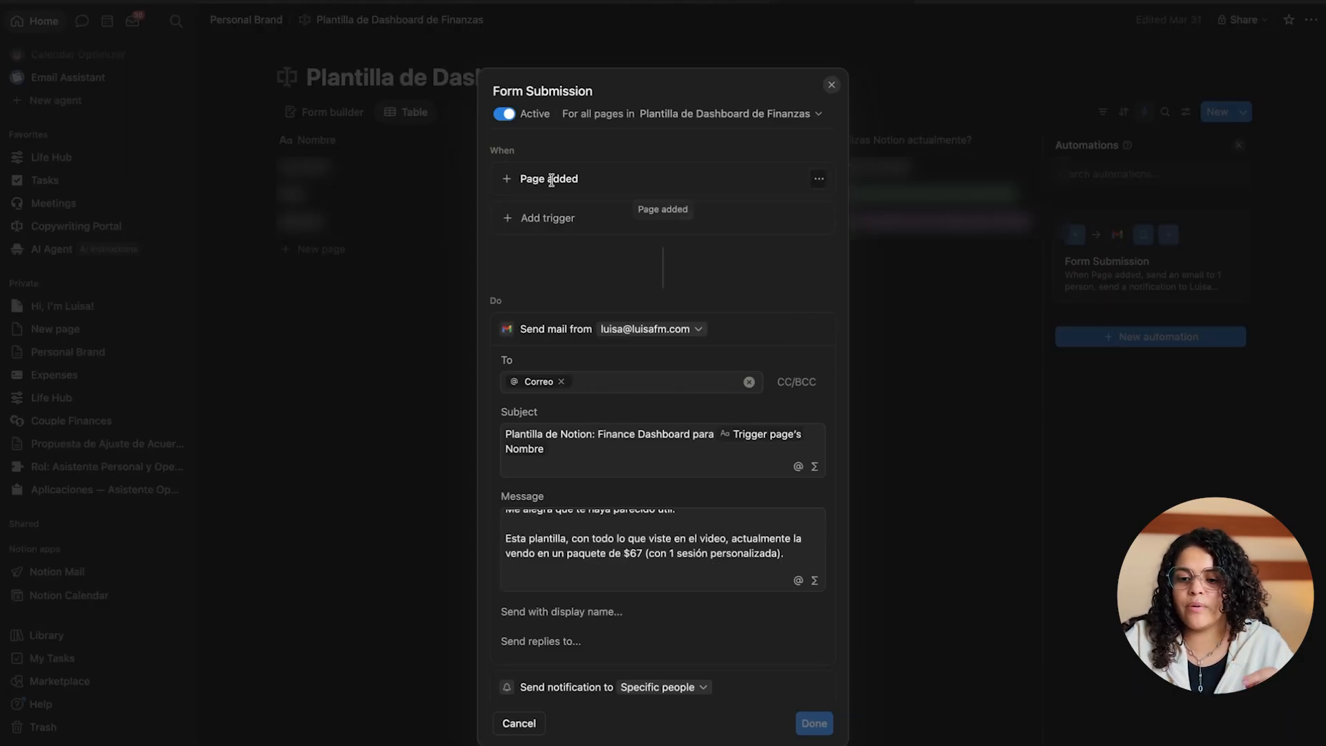
pyautogui.scroll(-10, 607, 361)
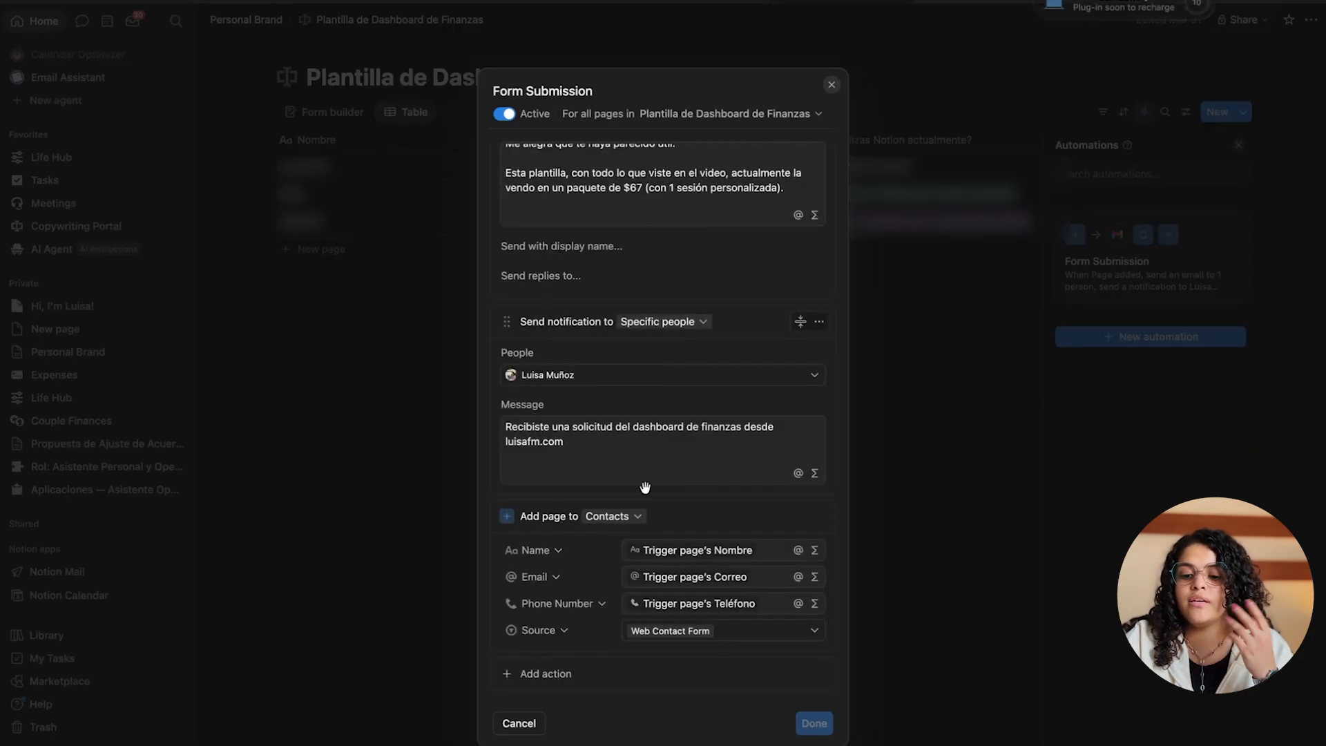
# Clear the Source value in the Add page to Contacts action and leave the automation without saving
pyautogui.click(728, 630)
pyautogui.click(705, 707)
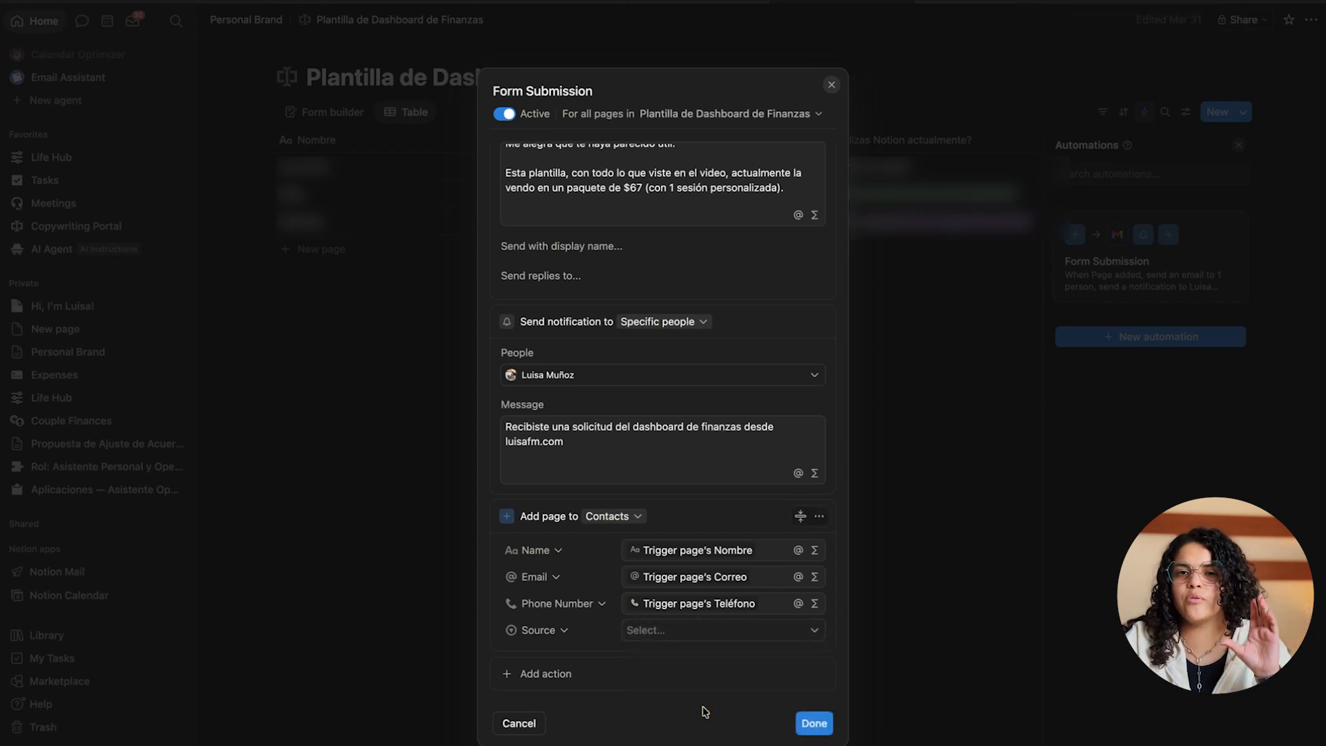
pyautogui.click(821, 56)
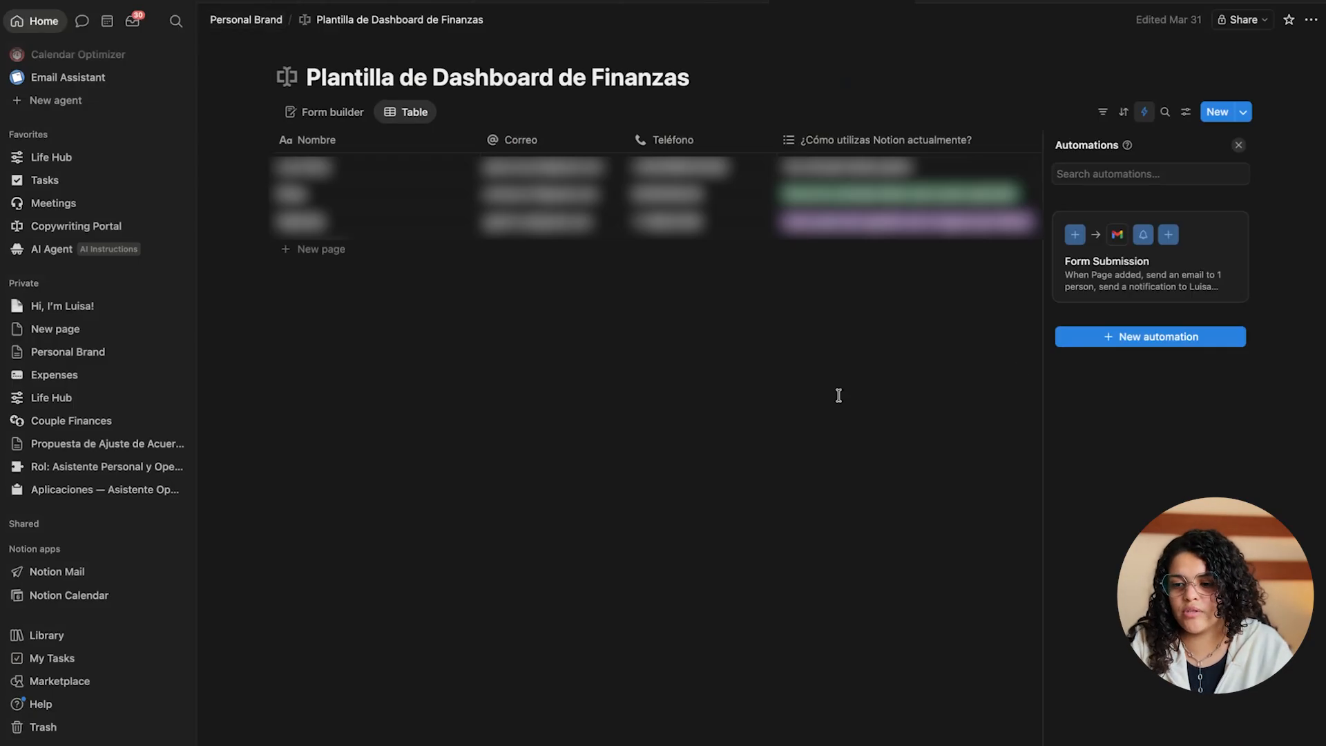
# Start a new automation for Plantilla de Dashboard de Finanzas with the Page added trigger
pyautogui.click(1117, 339)
pyautogui.click(603, 178)
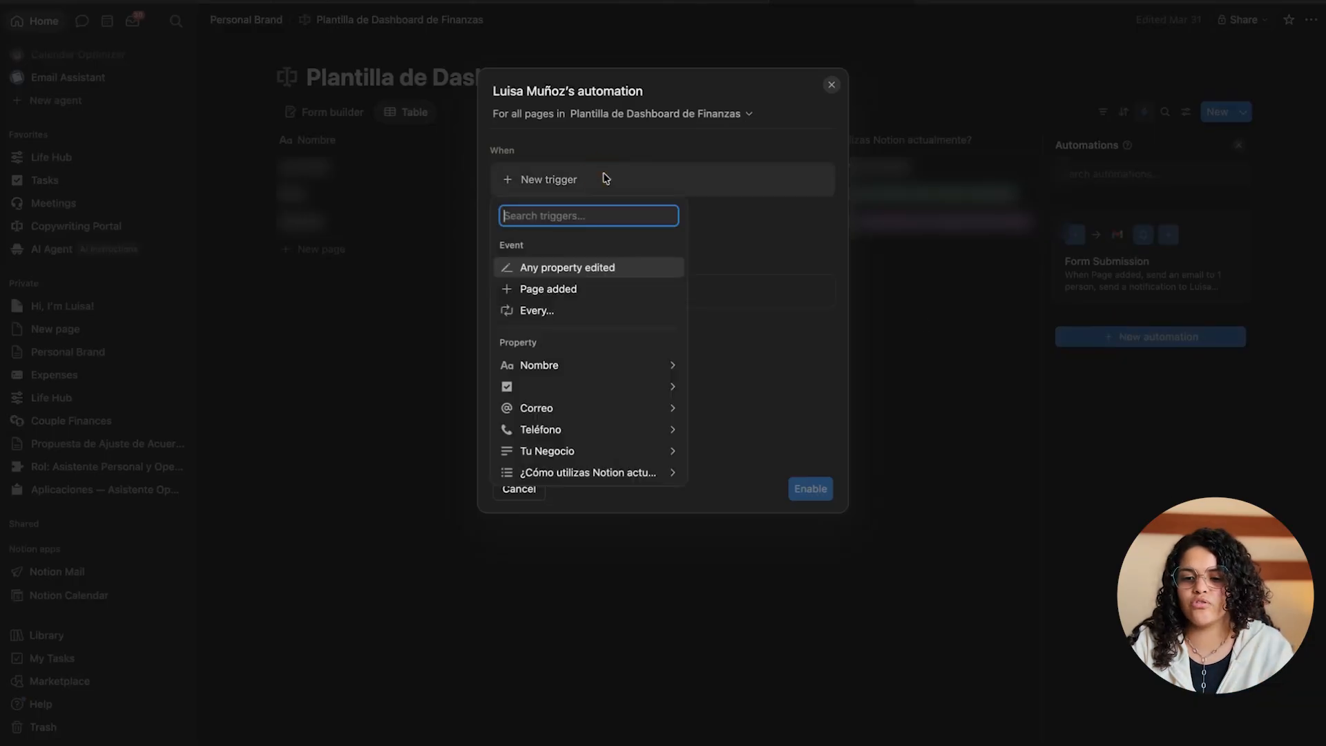
pyautogui.click(543, 290)
# Add an Add page to action targeting the Contacts data source in Life Hub
pyautogui.click(572, 337)
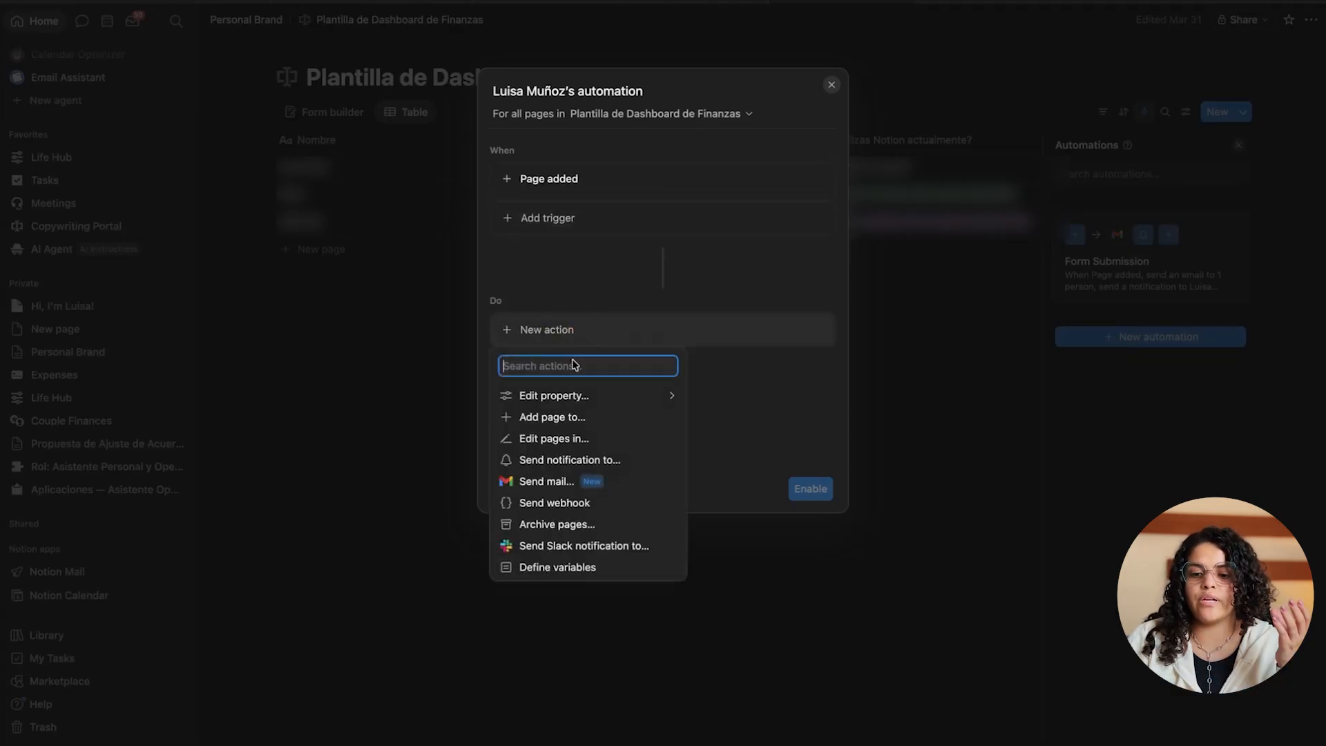
pyautogui.click(563, 416)
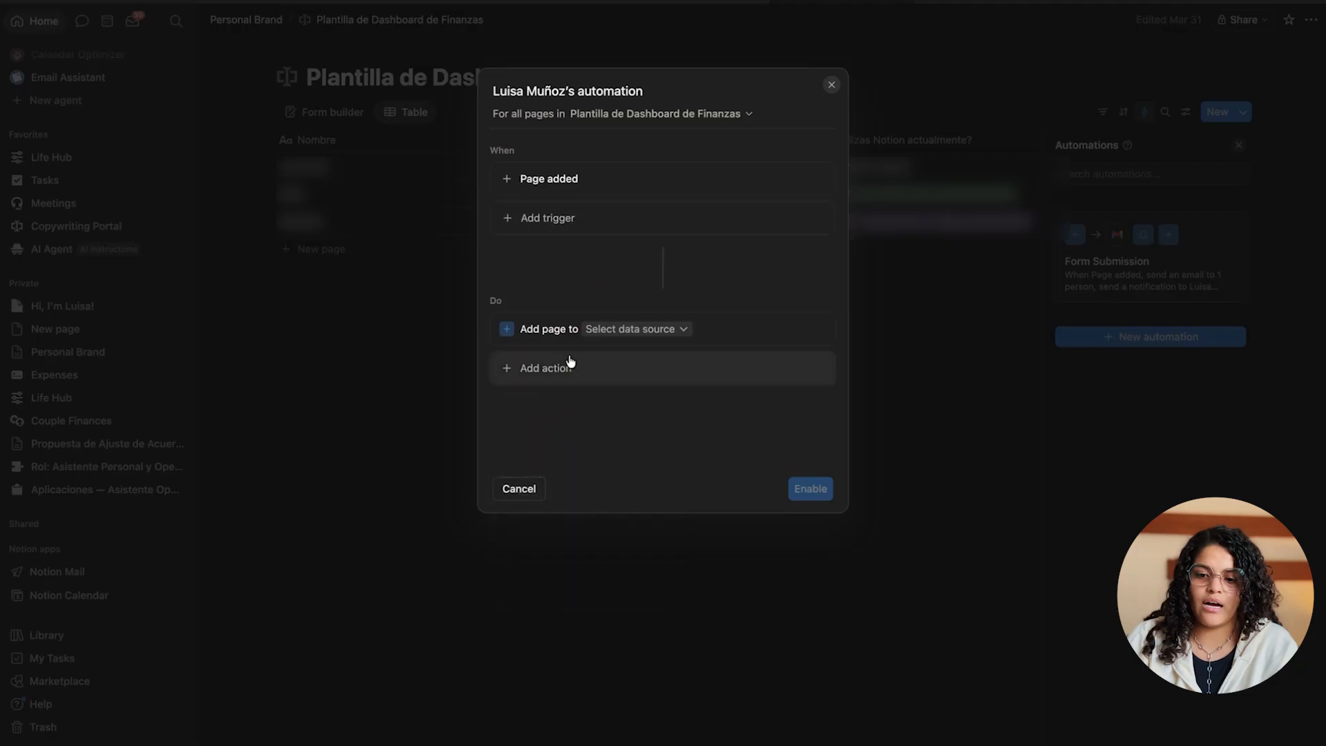
pyautogui.click(611, 330)
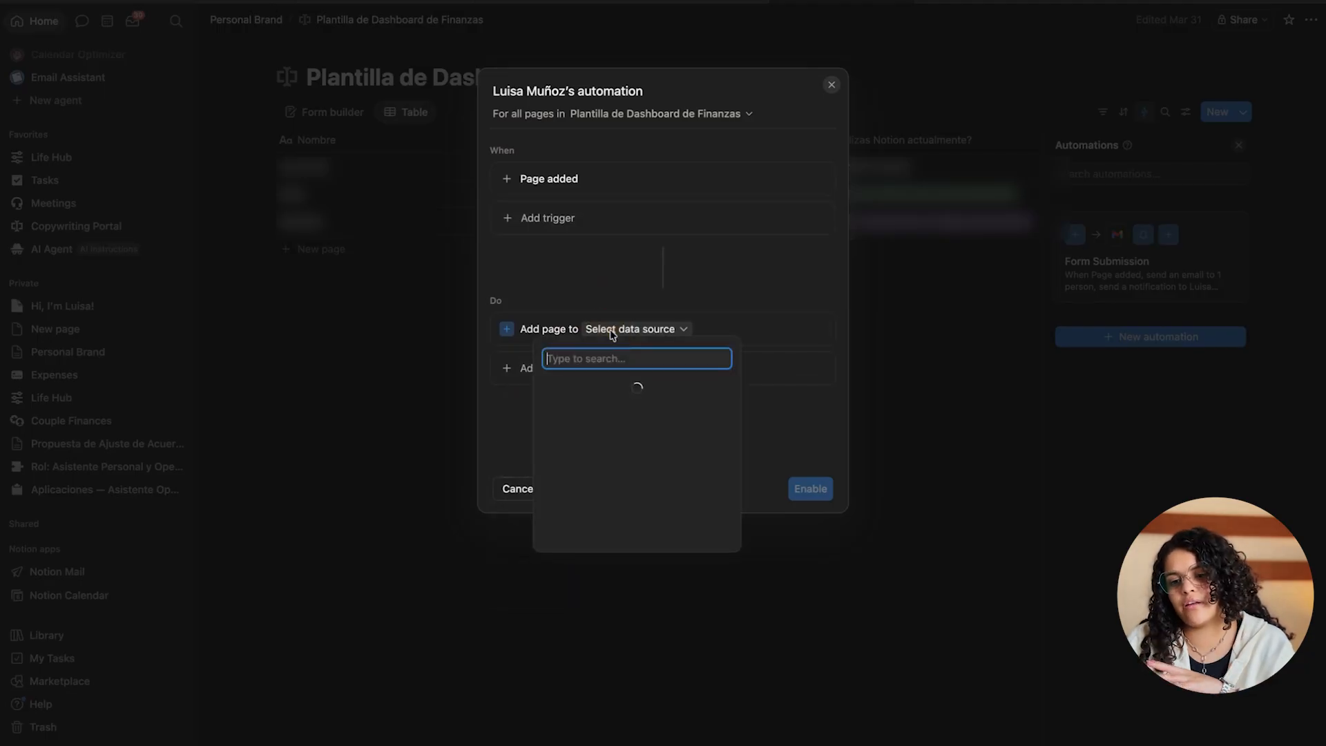
pyautogui.write('con')
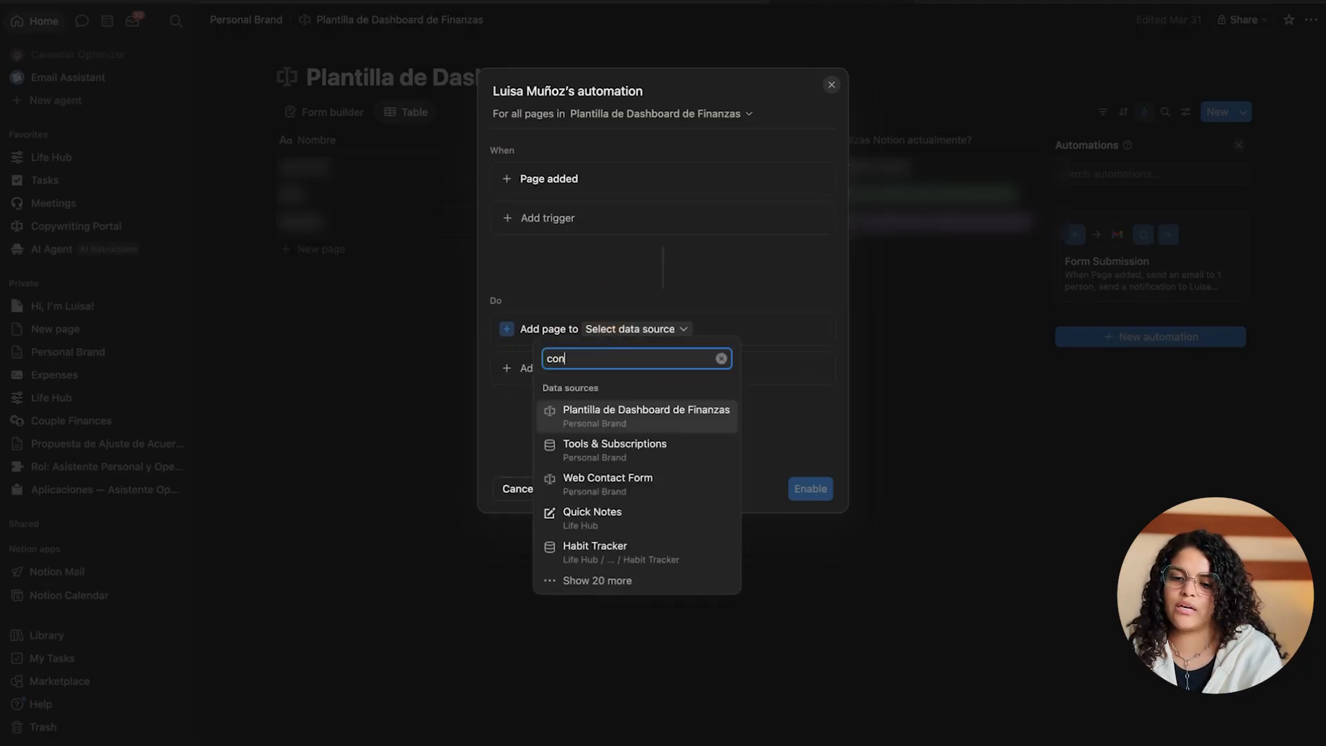
pyautogui.write('ta')
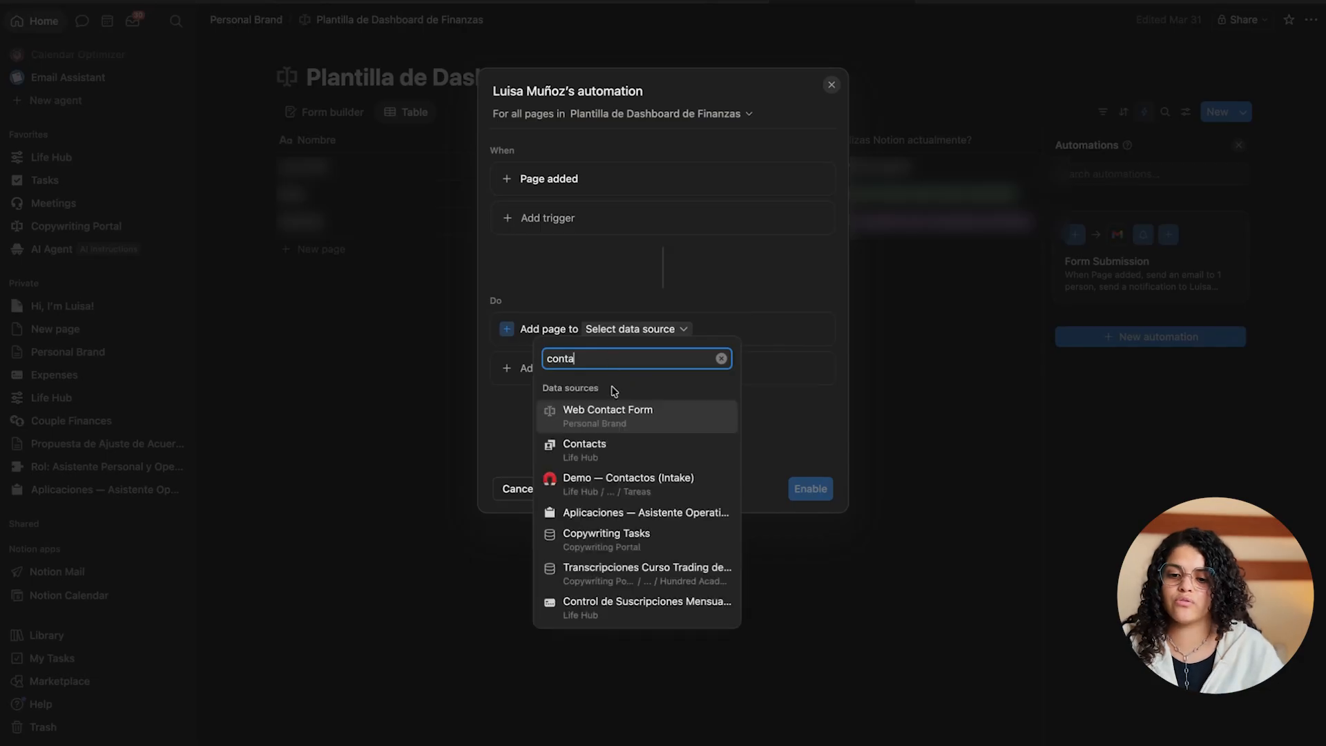
pyautogui.click(584, 449)
# Fill the new contact page's Name with the Nombre property from the trigger page
pyautogui.click(546, 362)
pyautogui.click(676, 366)
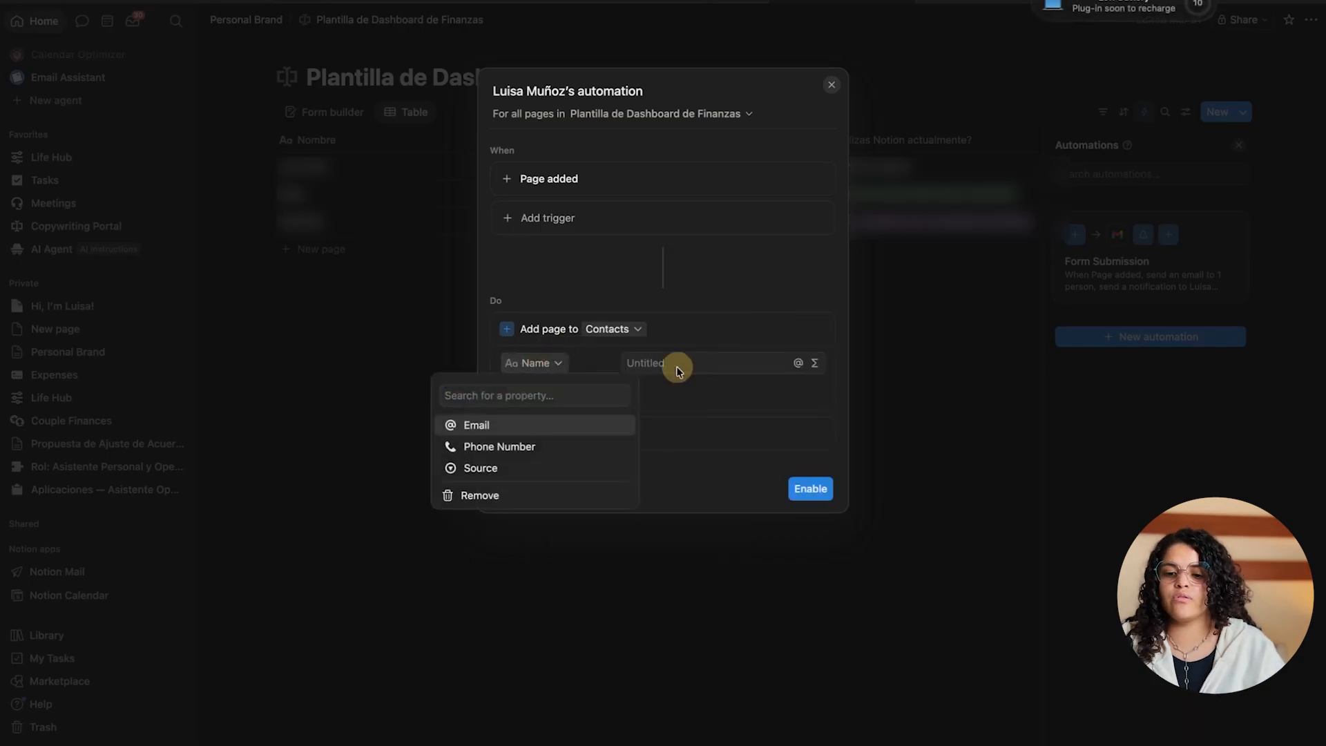
pyautogui.click(536, 361)
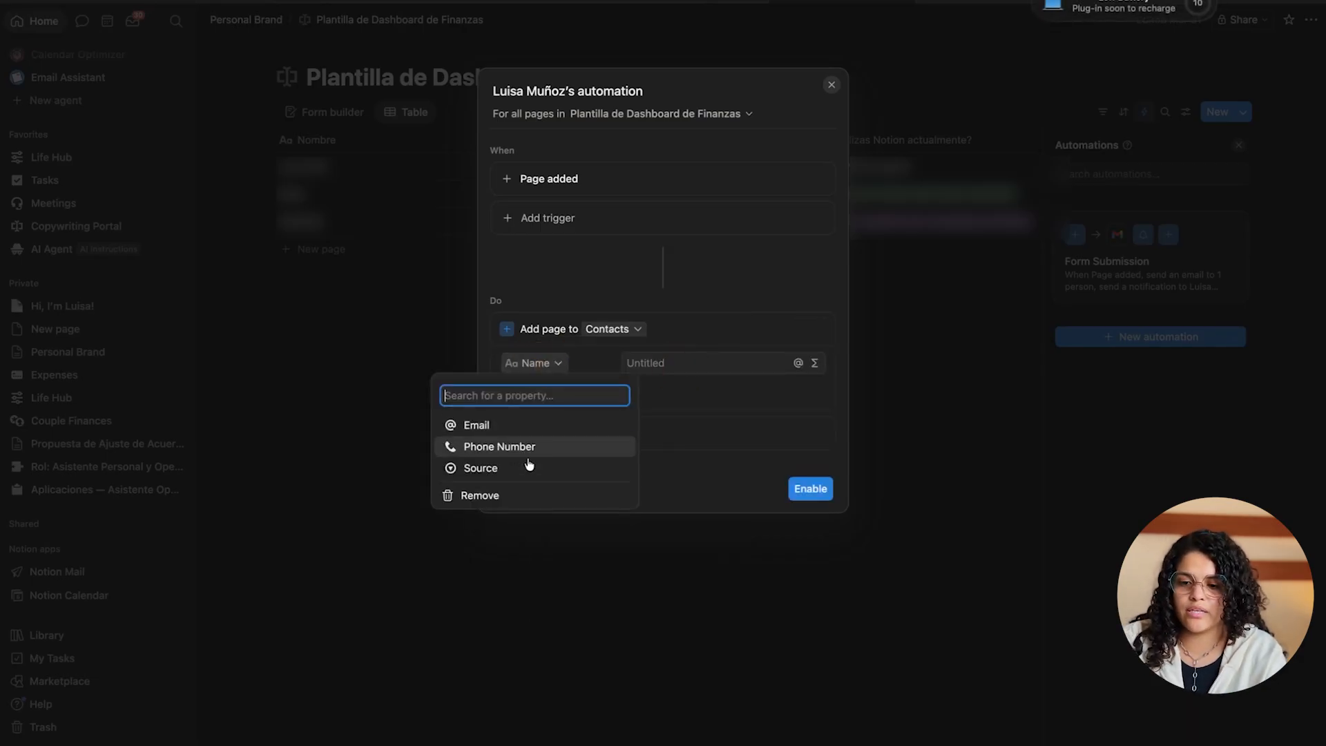
pyautogui.click(691, 361)
pyautogui.click(691, 361)
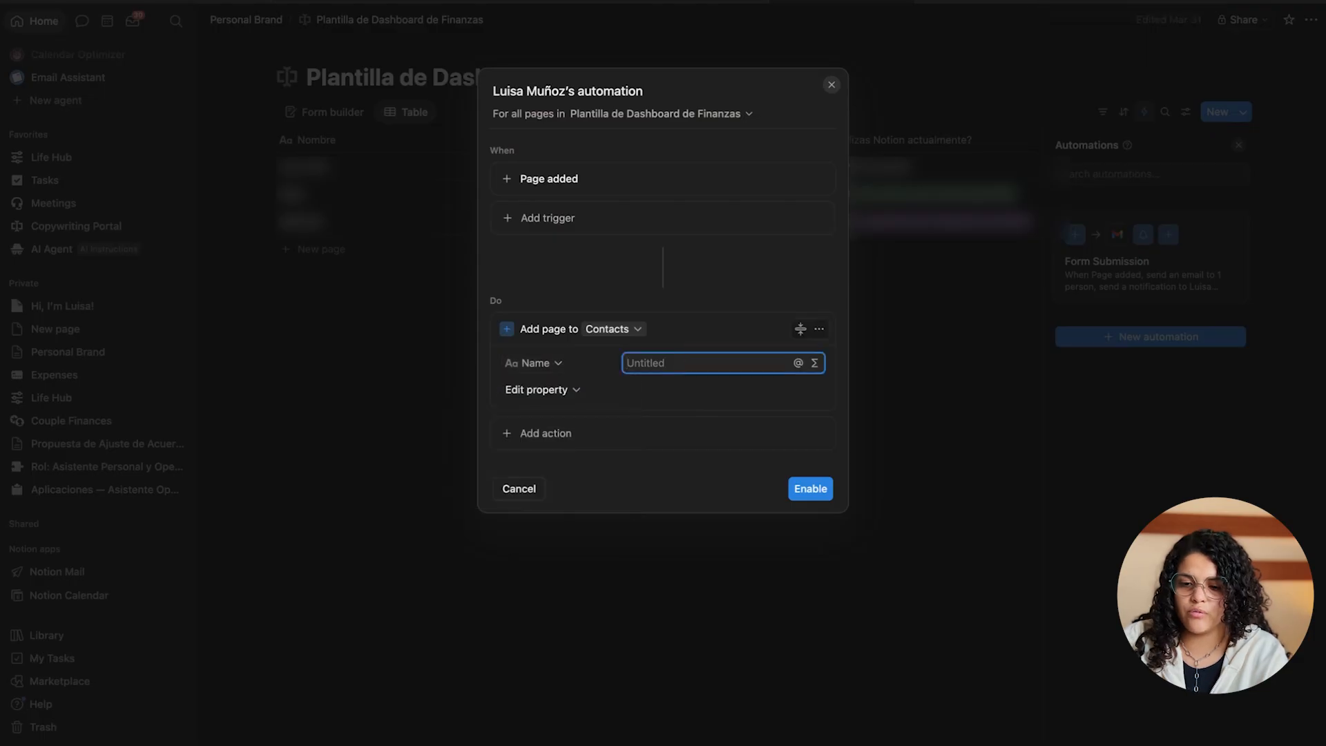
pyautogui.write('@')
pyautogui.click(710, 418)
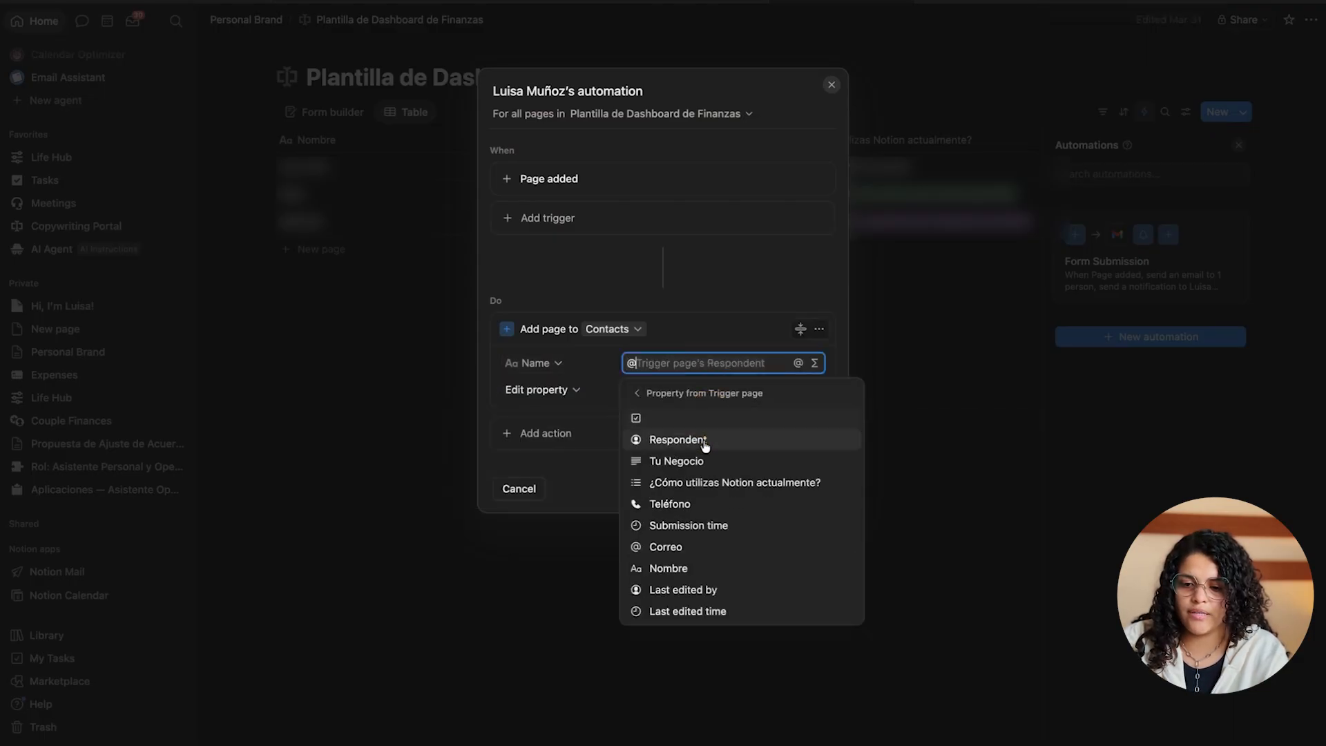
pyautogui.click(668, 568)
# Look through the other Contacts properties that can be filled and close the new automation without enabling it
pyautogui.click(542, 390)
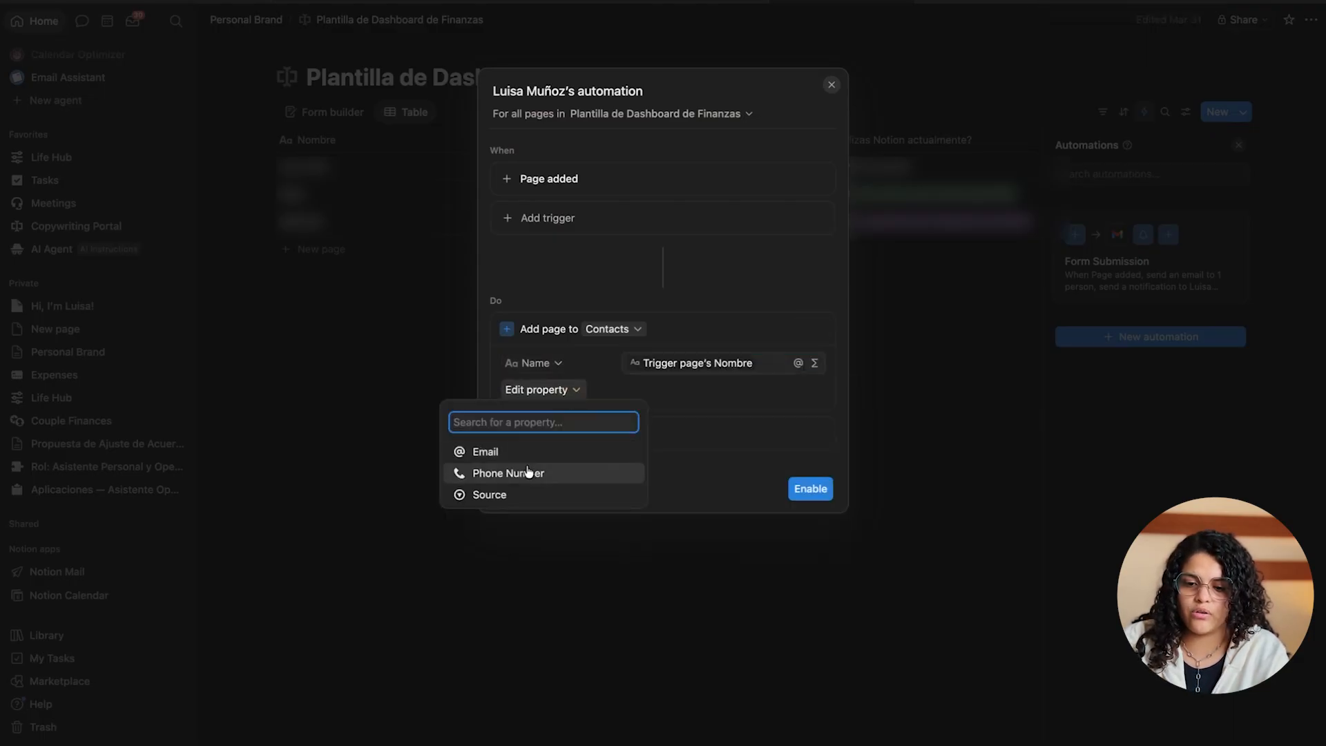
pyautogui.click(615, 388)
pyautogui.click(834, 87)
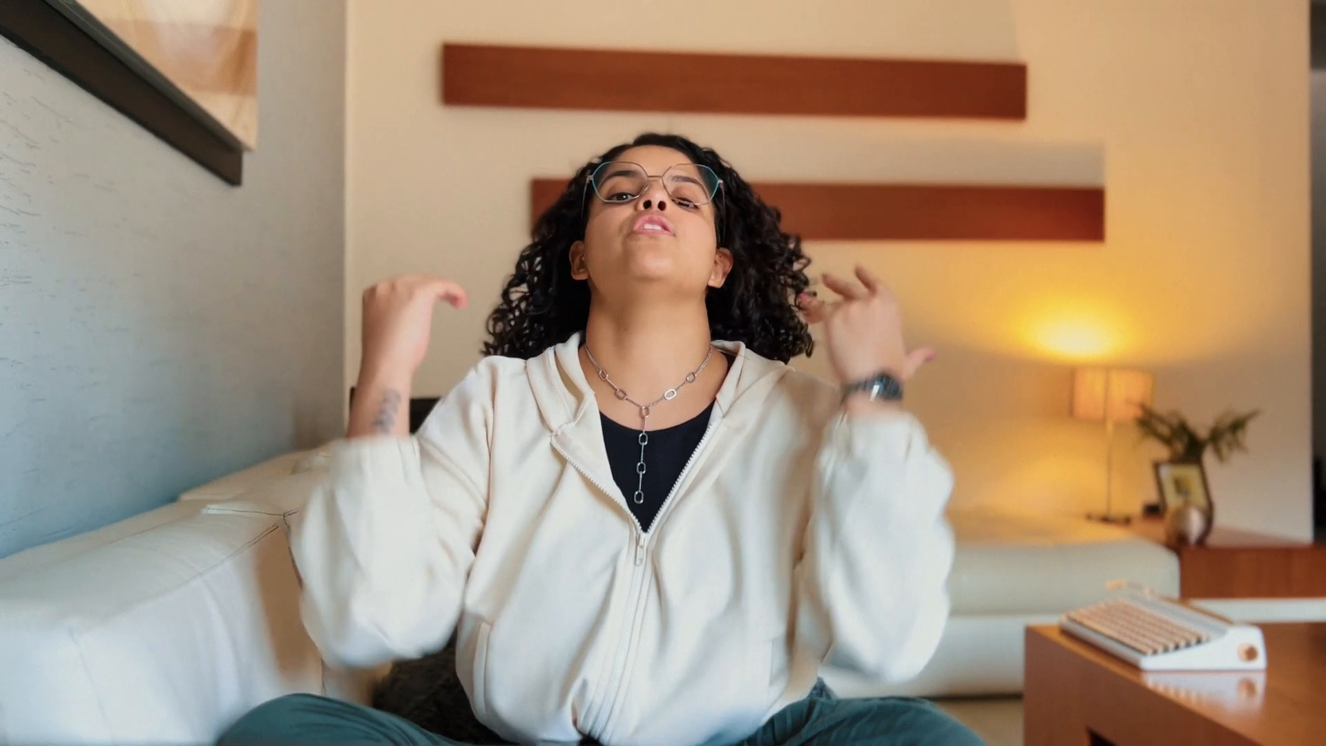